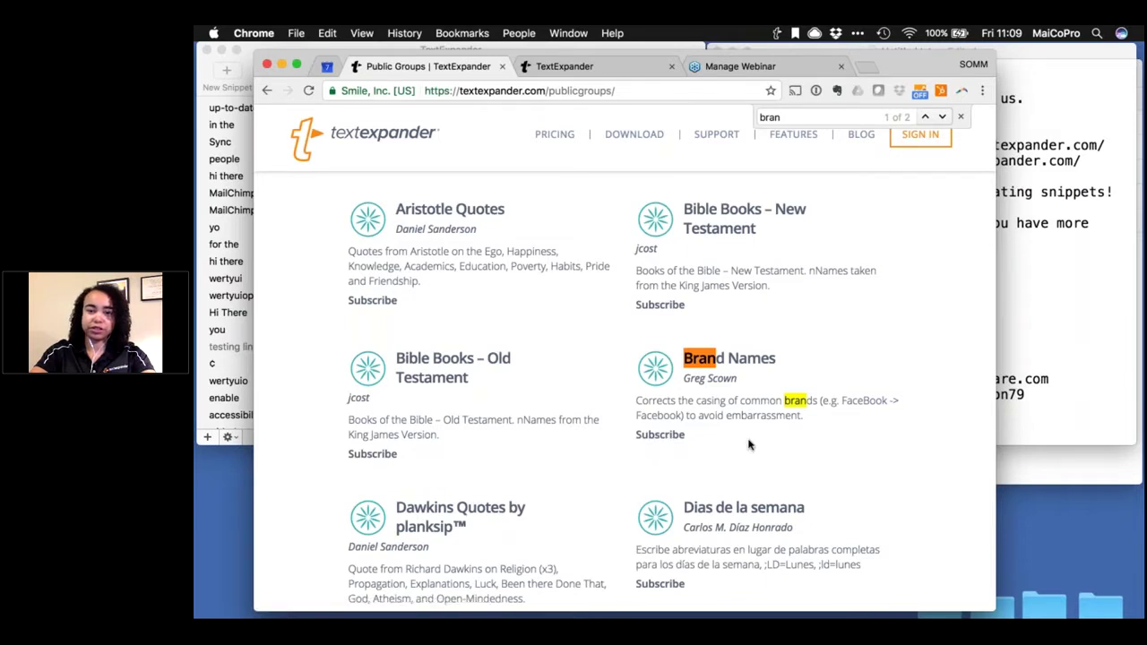
Step: Move the browser window down out of the way and clear all text from the Untitled.txt document
key(ctrl+Right)
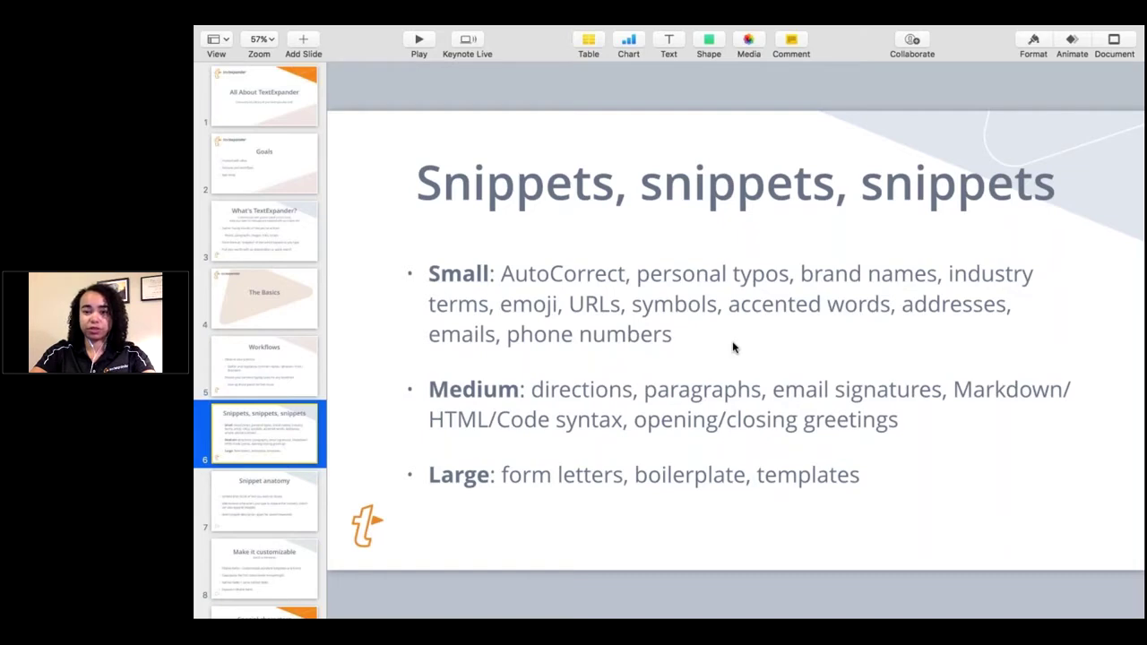
key(ctrl+Left)
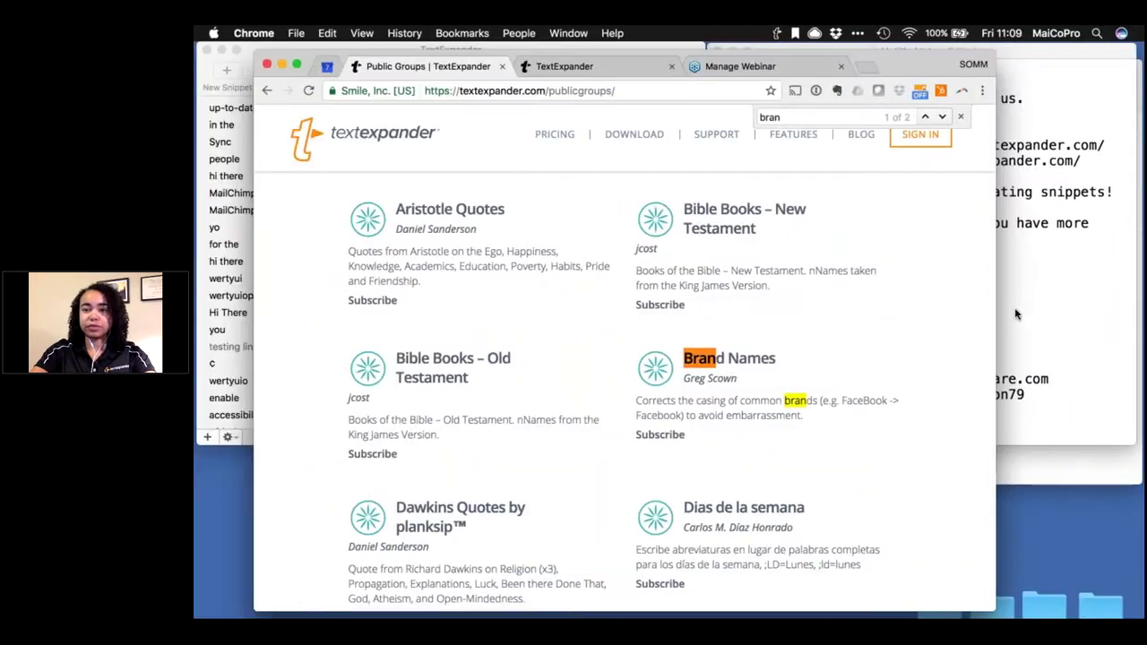
drag(906, 58, 917, 585)
key(super+a)
key(BackSpace)
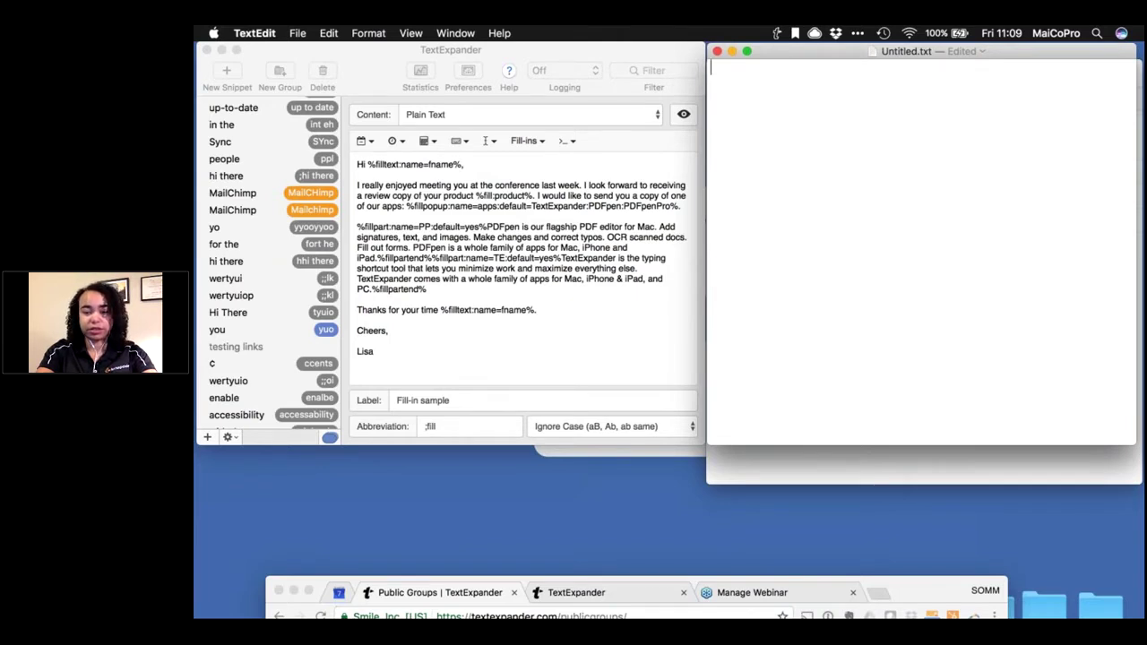
Step: Expand the //wp snippet in the document with textexpander chosen as the site for the wp-login.php URL
text(//wp)
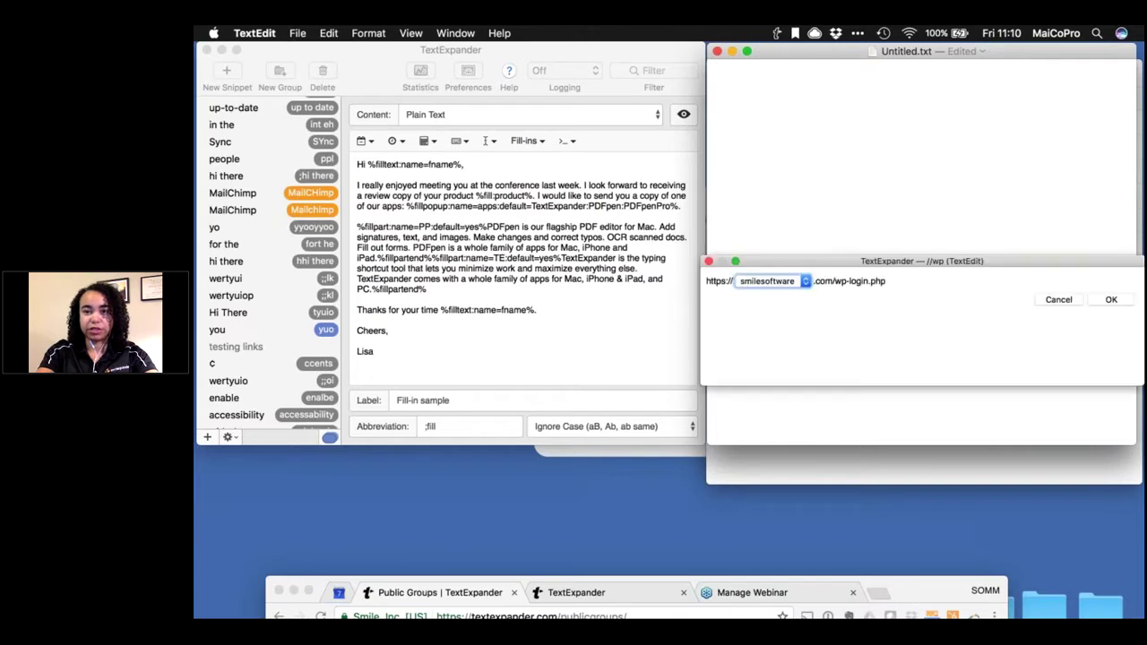
key(space)
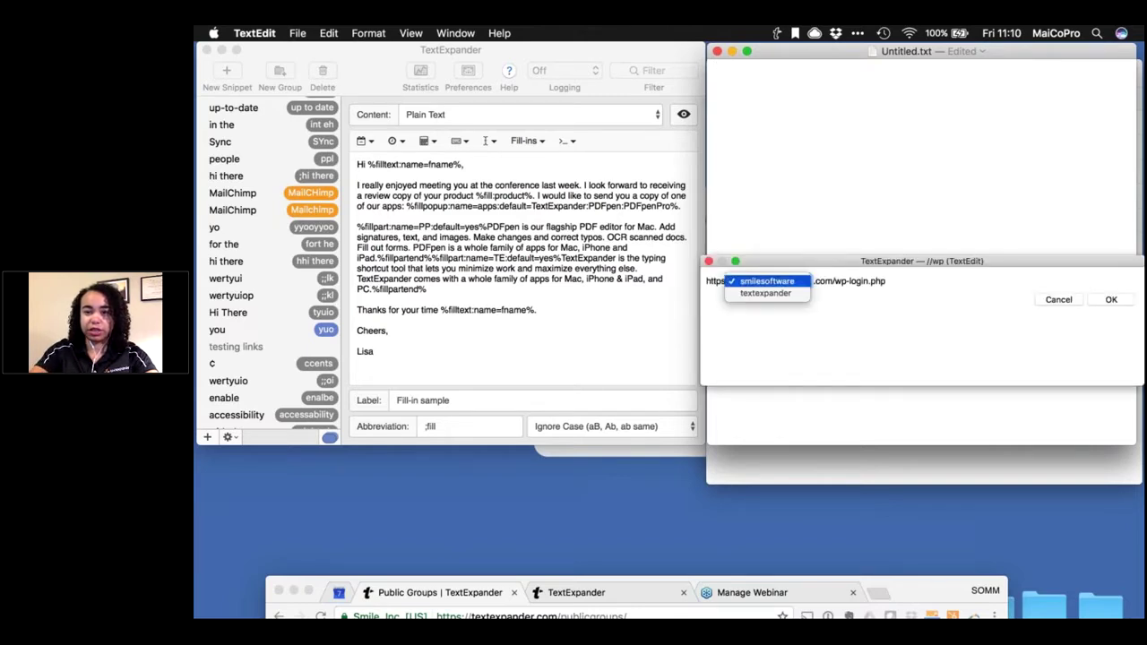
key(Down)
key(Return)
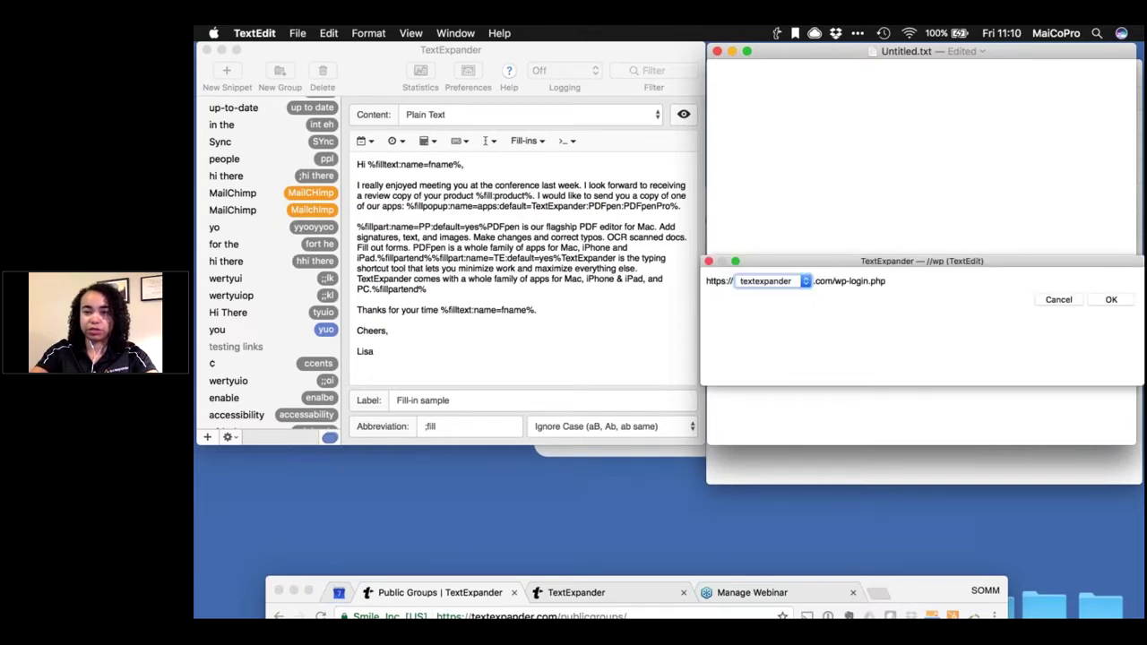
key(Return)
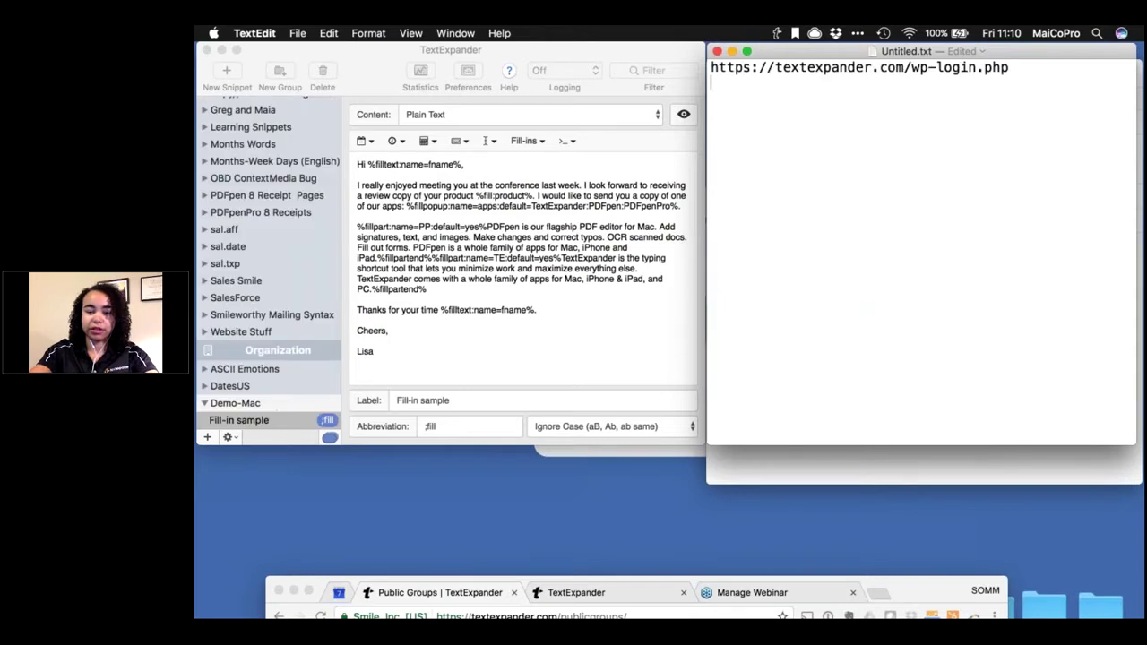
Step: Expand the //twitter snippet below the login URL, choosing SmileSoftware as the Twitter account
key(Return)
key(Return)
text(//)
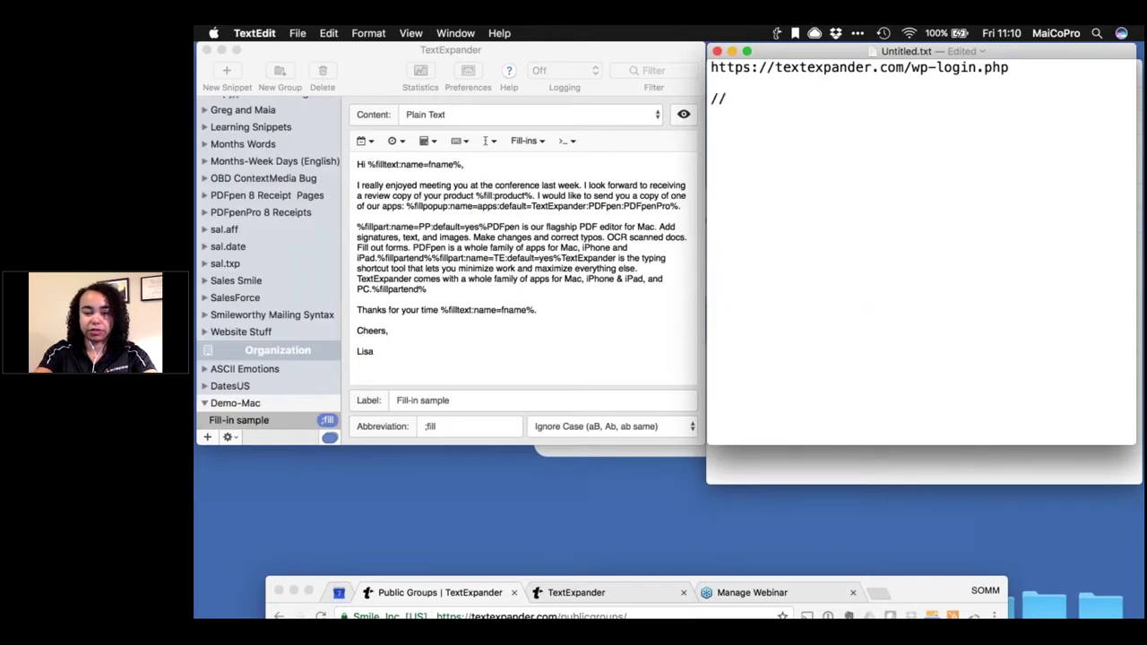
text(twitter)
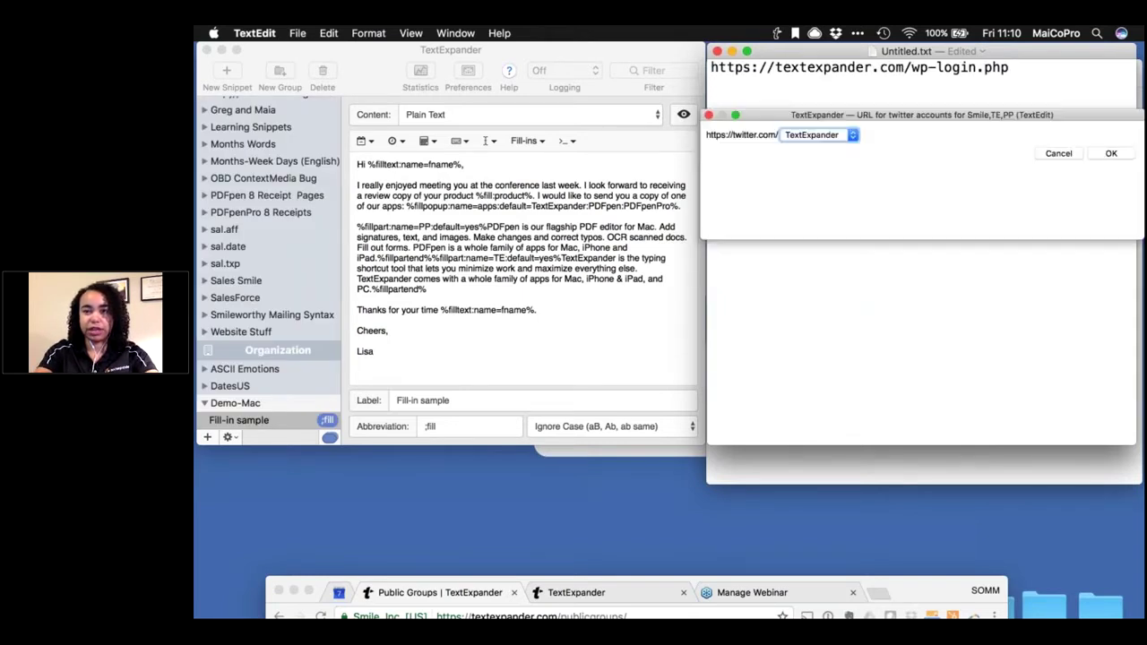
key(space)
key(Down)
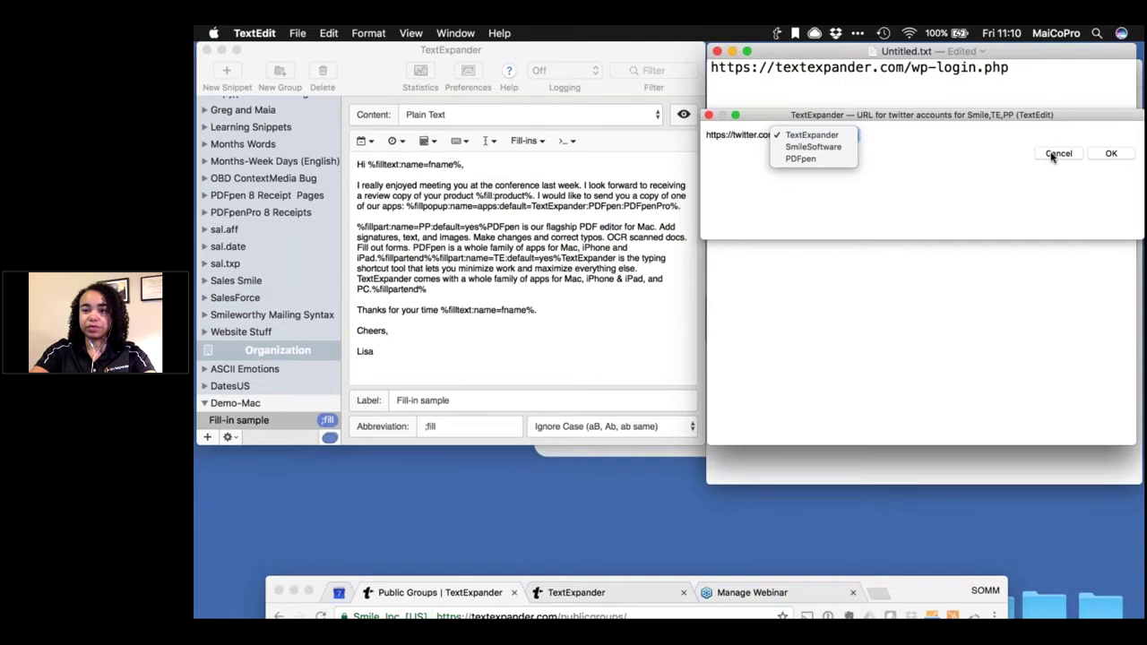
click(834, 146)
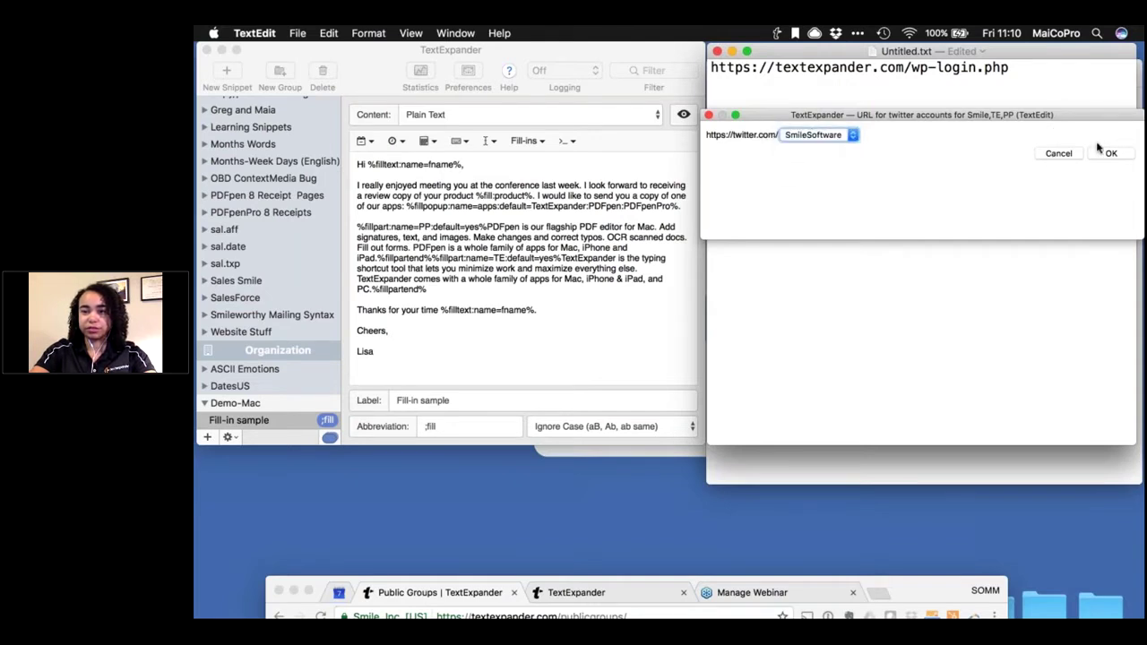
click(1109, 155)
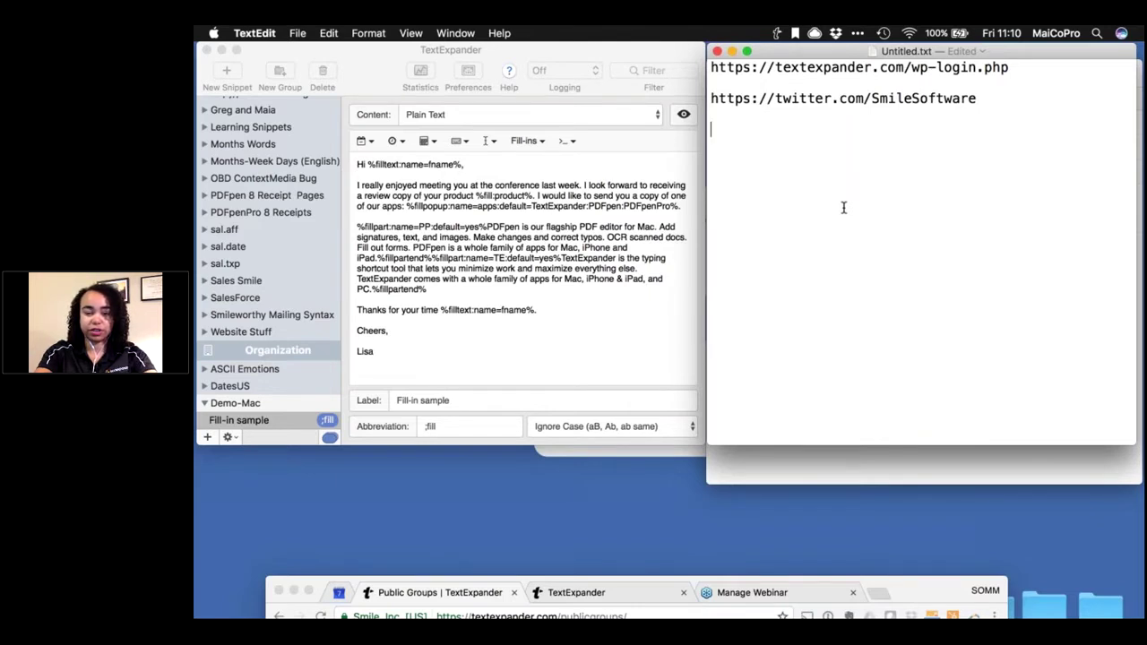
Step: Add the accented text "crème brûlée" below the Twitter URL and start a new line
text(crème brule)
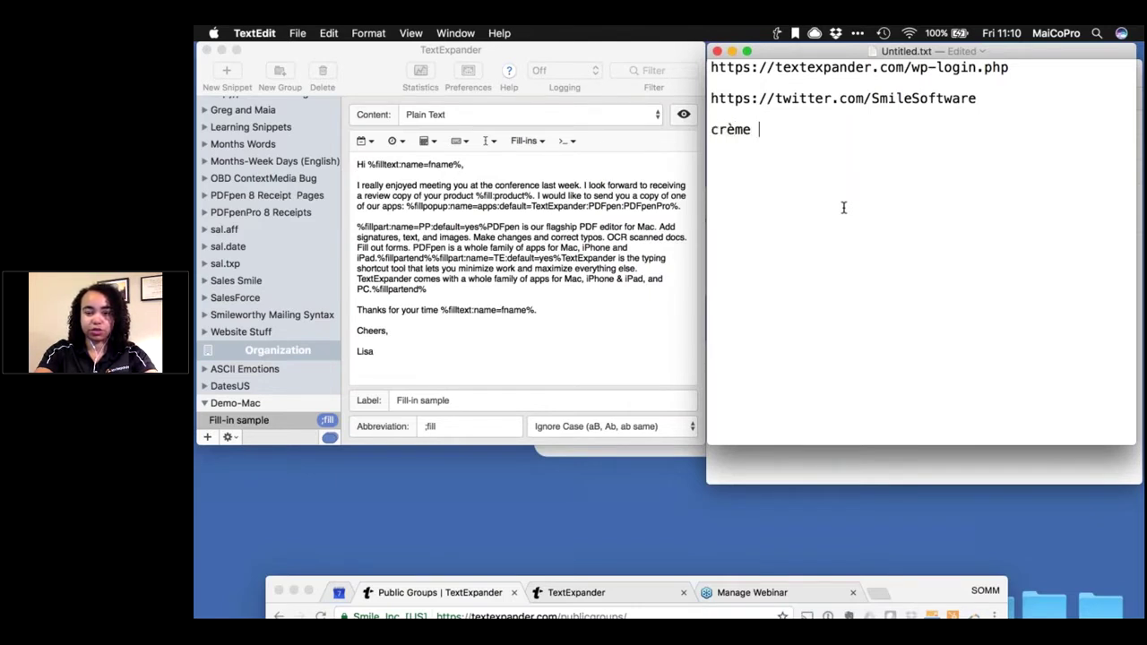
text(e)
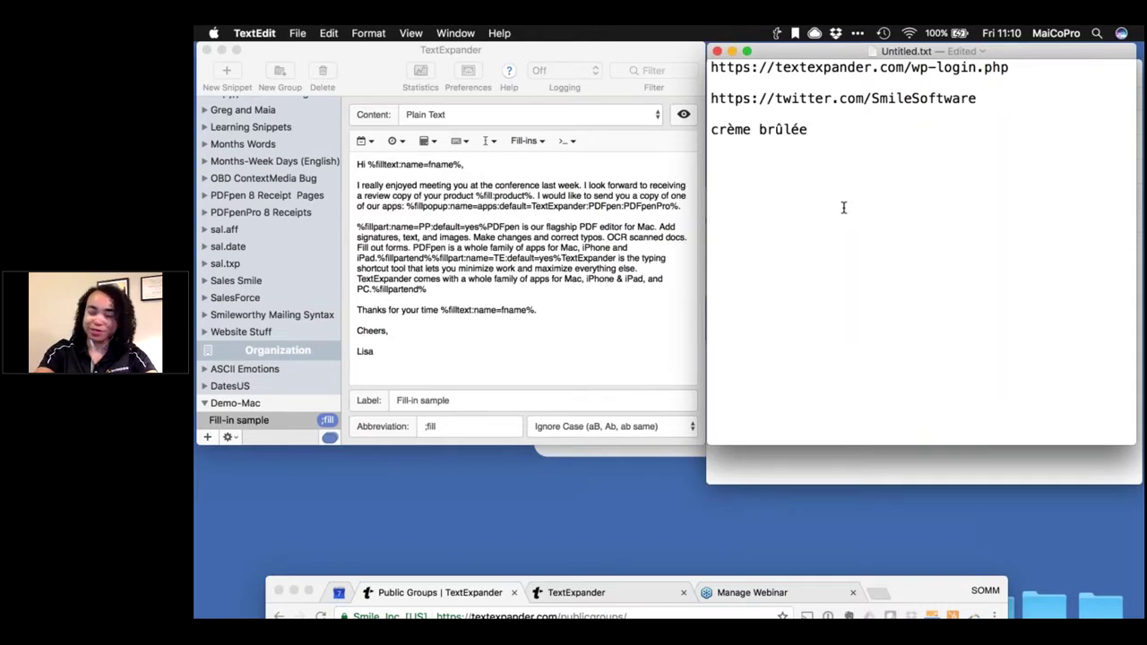
key(Return)
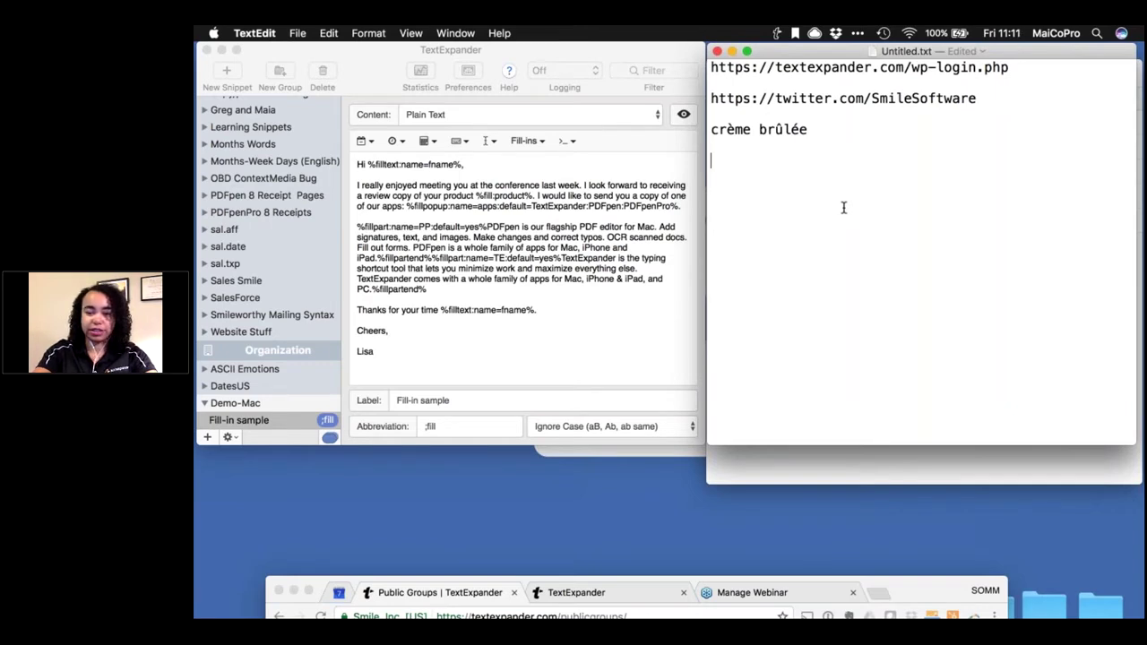
Step: Search the snippets inline for ":thum" and insert the thumbs-up emoji into the document
key(ctrl+alt+super+f)
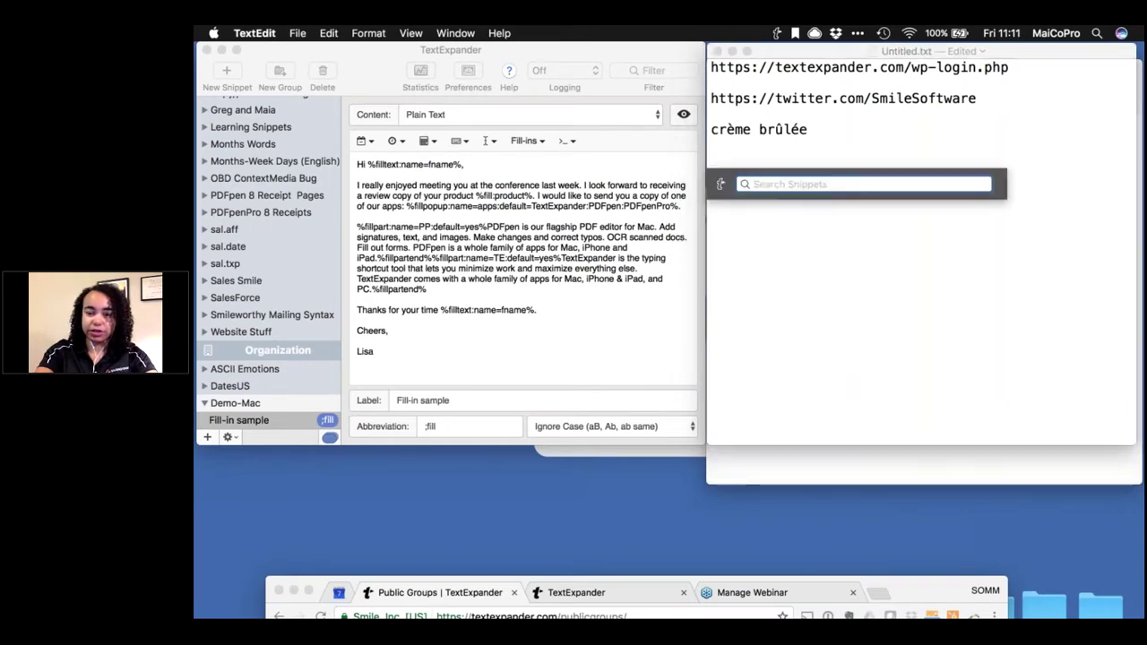
text(;thu)
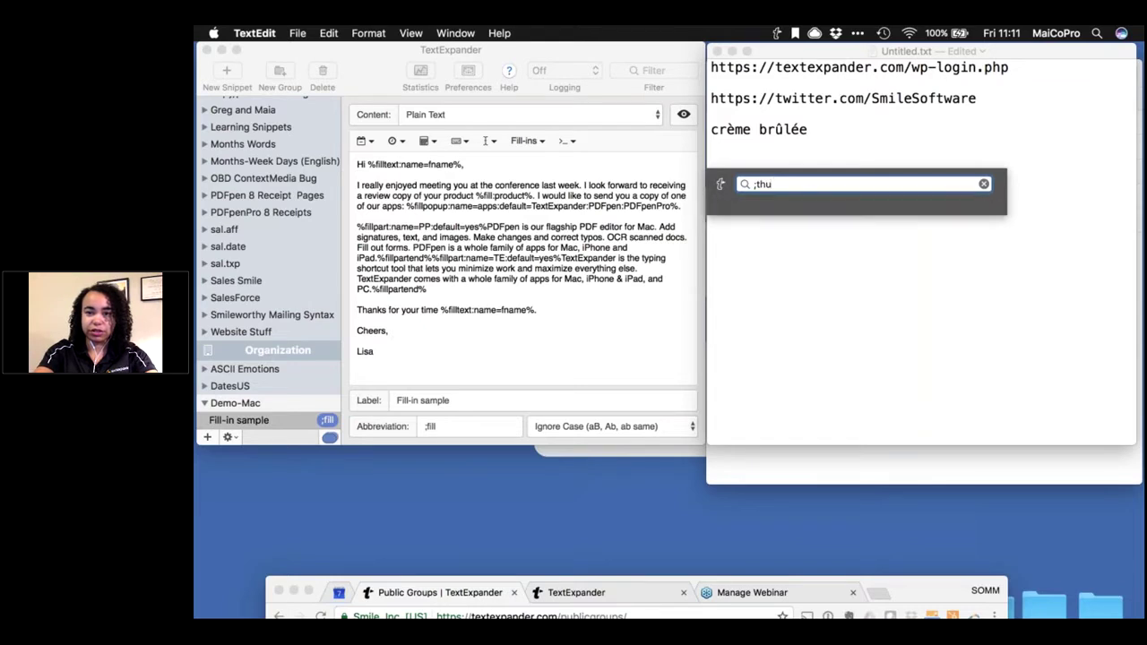
key(BackSpace)
key(BackSpace)
key(BackSpace)
key(BackSpace)
text(;thum)
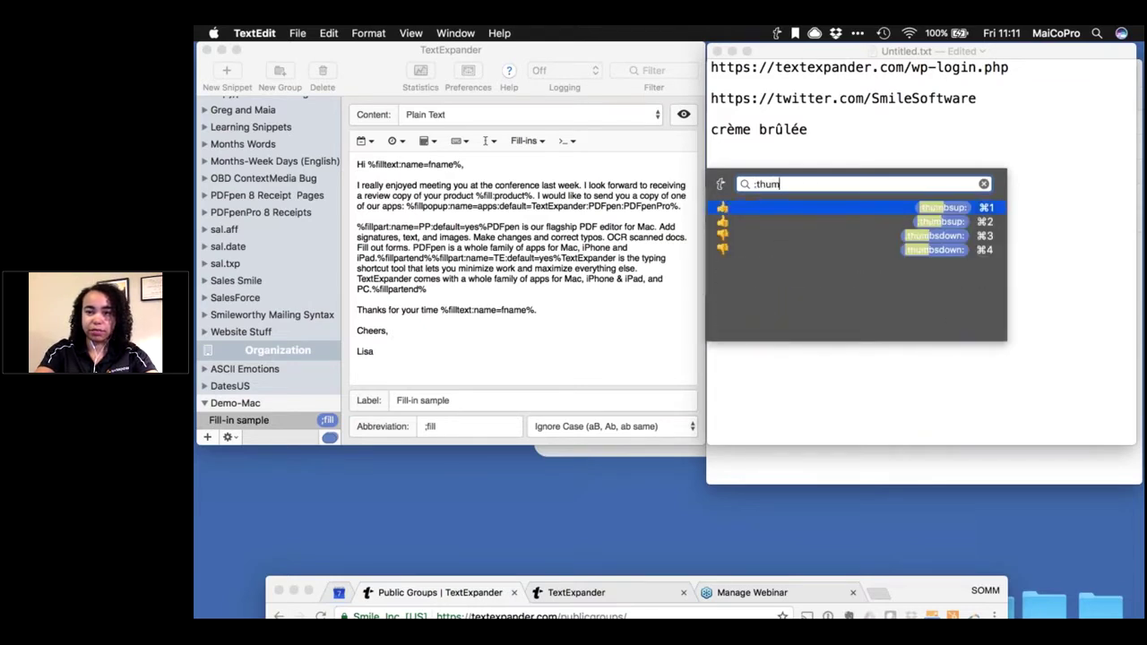
key(Return)
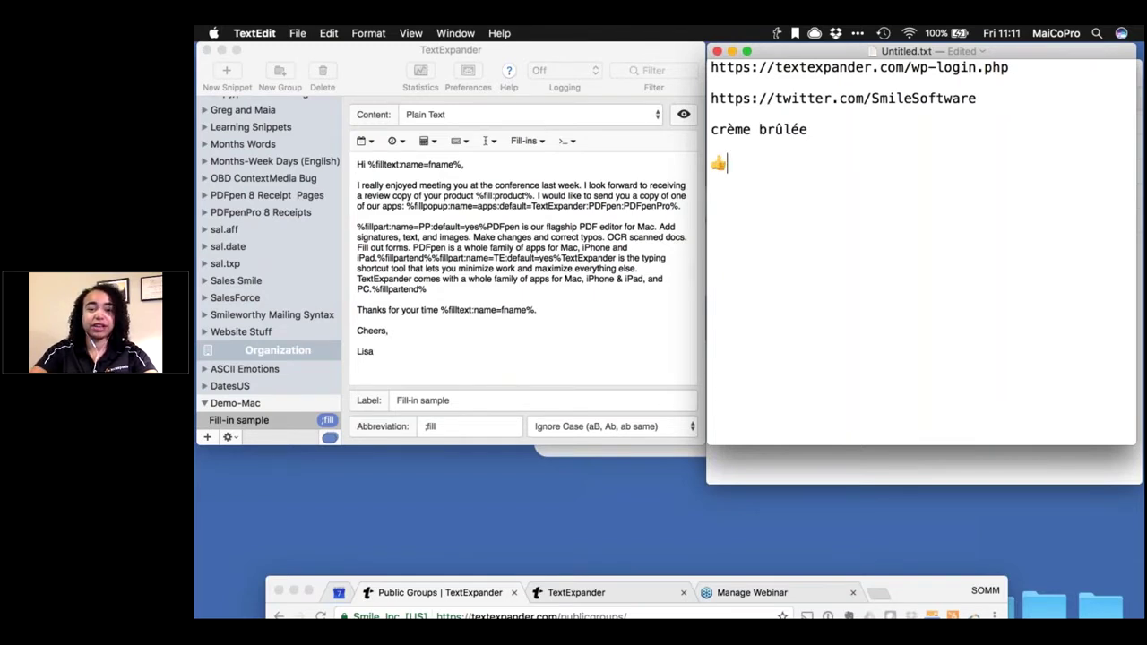
Step: Switch to TextExpander and view the ASCII Emotions group settings and the Fill-in sample snippet in Demo-Mac
click(269, 377)
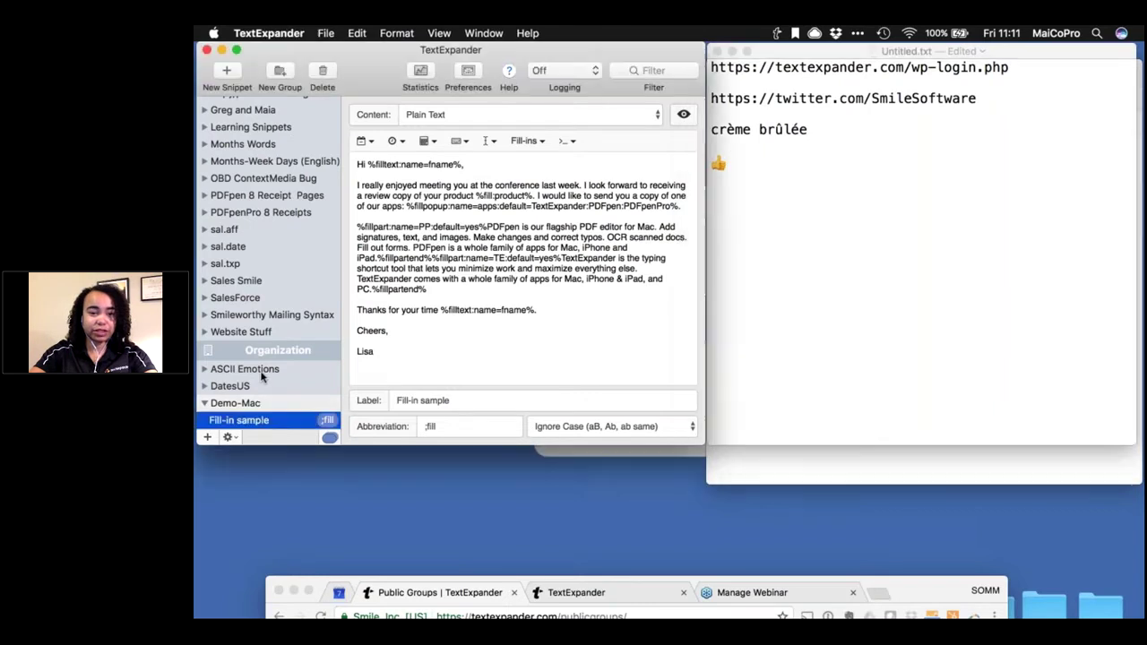
click(260, 376)
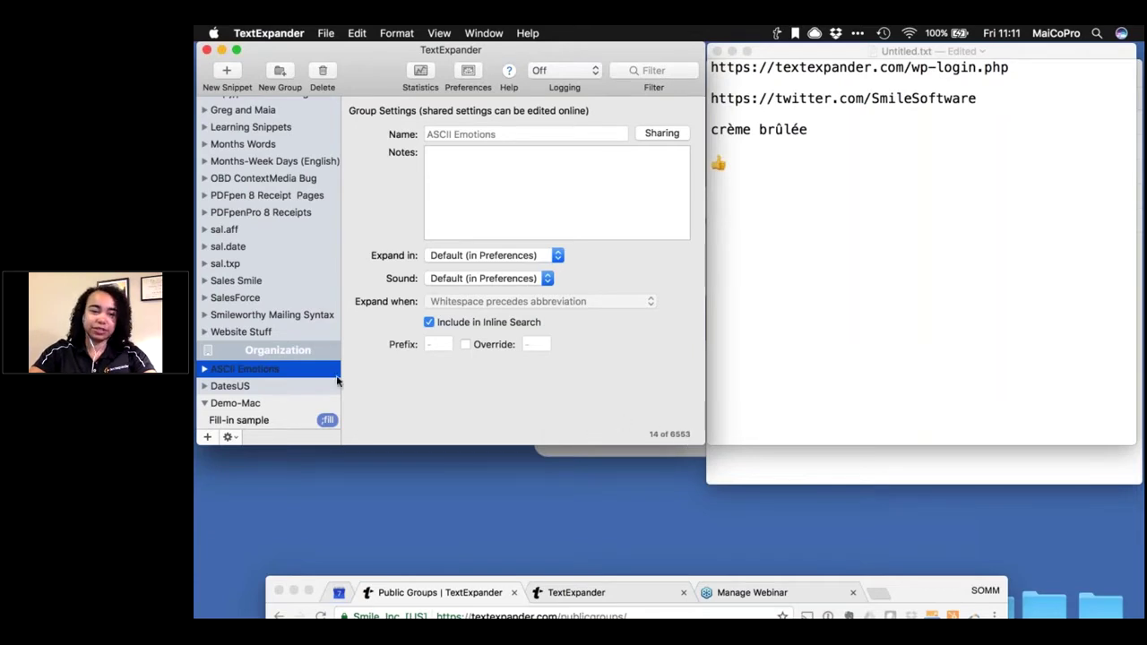
scroll(265, 385, down, 5)
scroll(265, 385, down, 1)
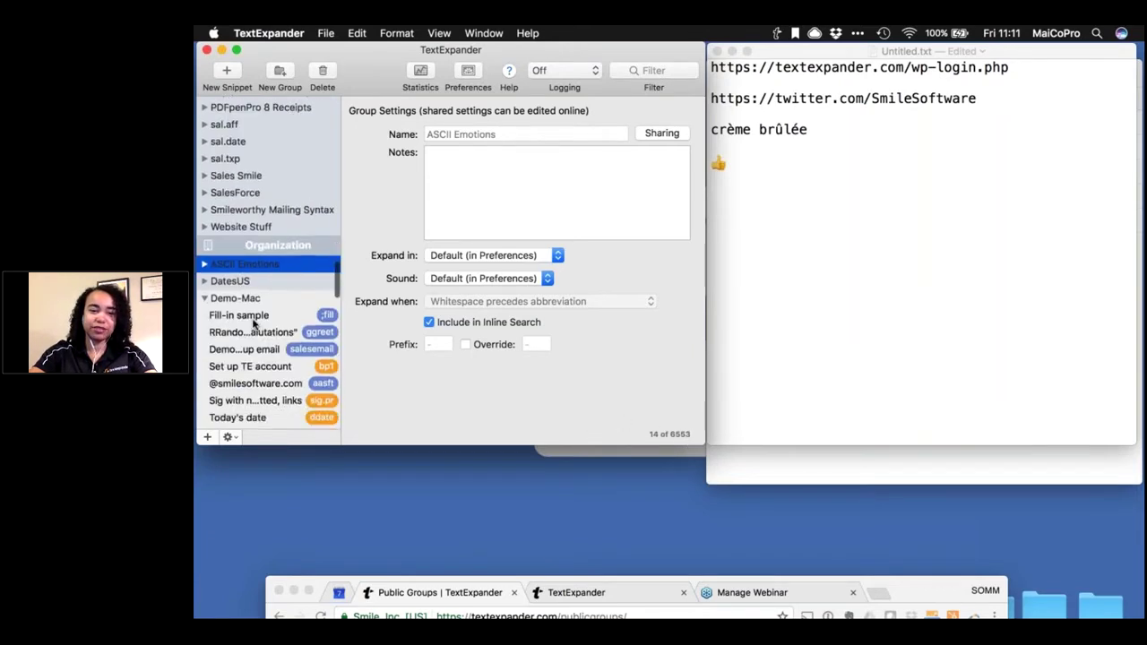
click(254, 318)
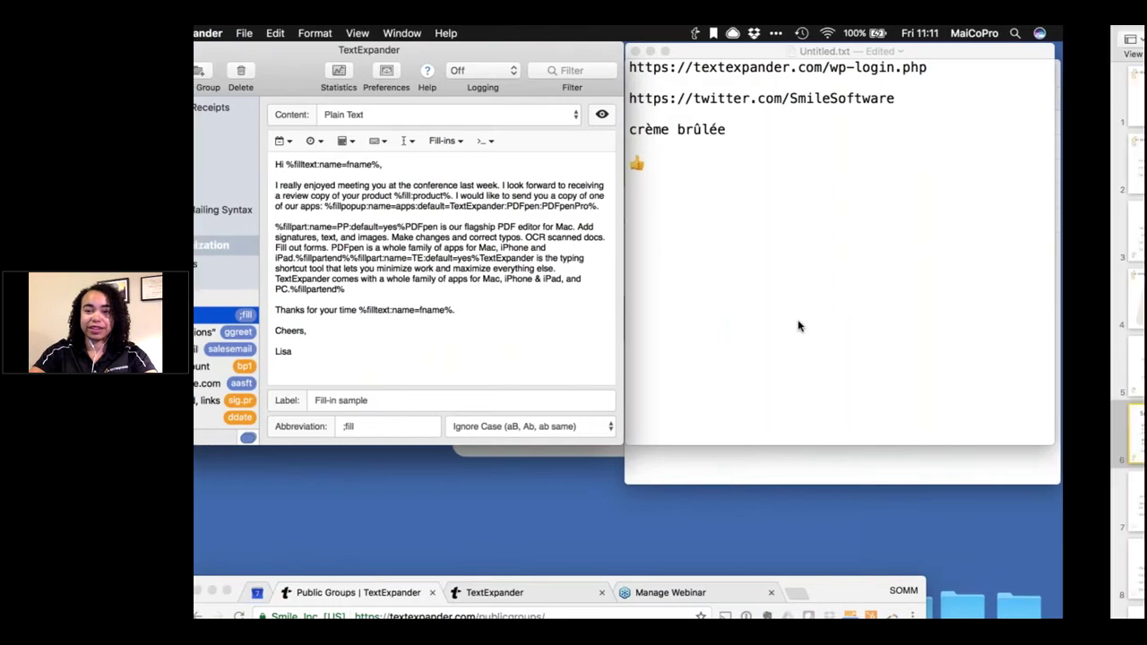
Step: Check the snippets slide in the presentation, return to the Untitled.txt document and delete all its text
key(ctrl+Right)
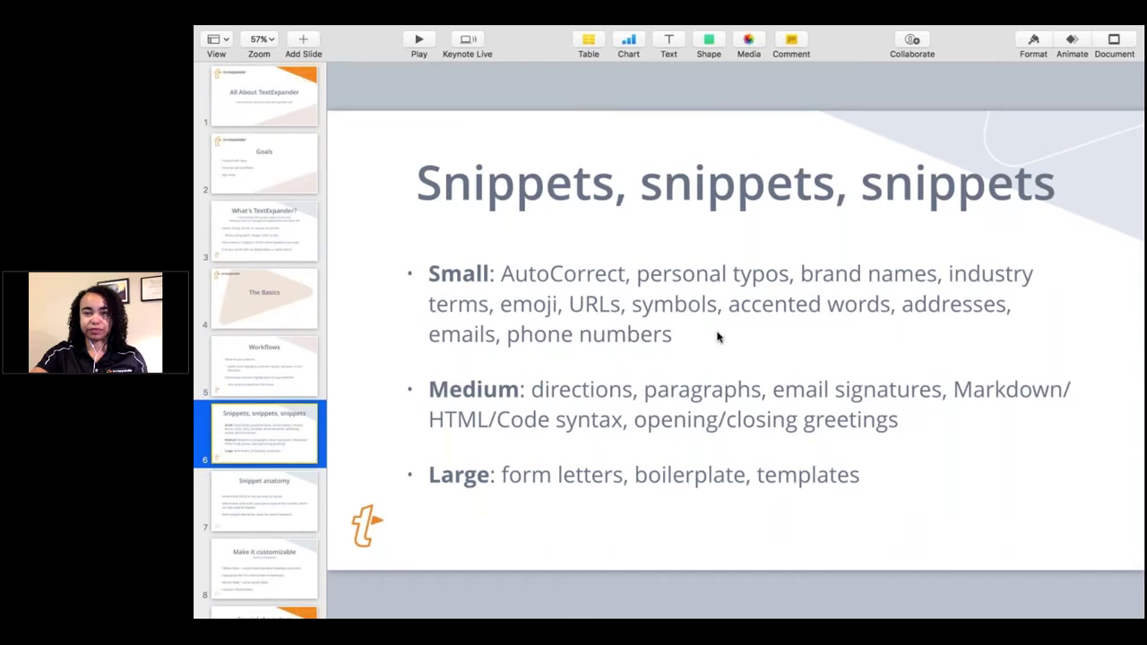
key(ctrl+Left)
click(790, 213)
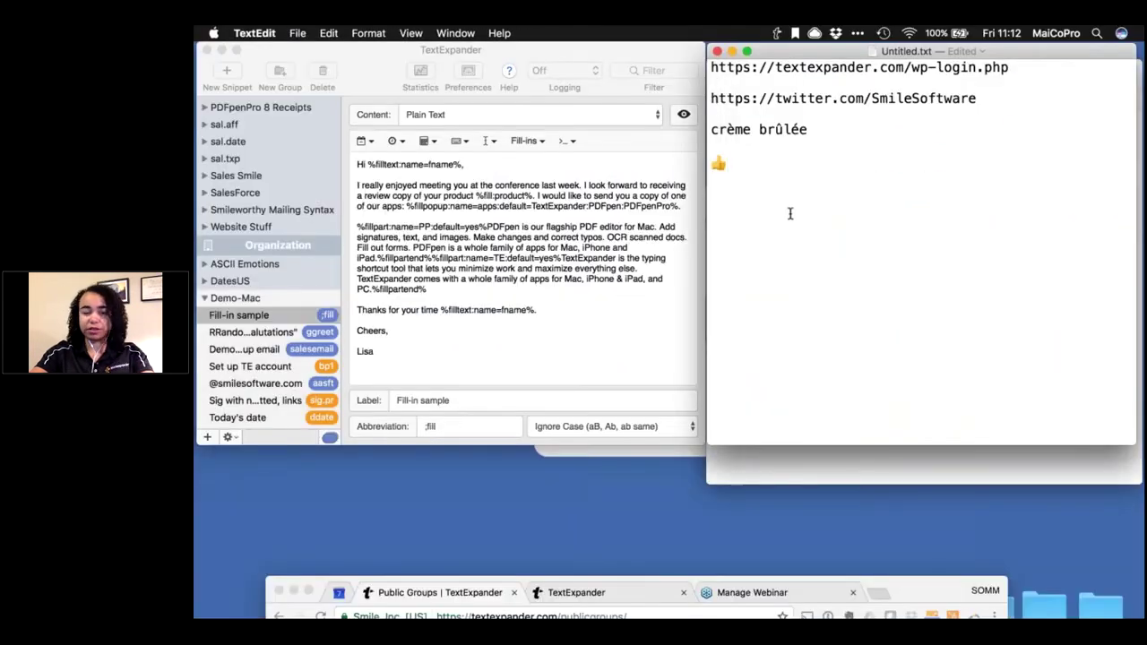
key(super+a)
key(BackSpace)
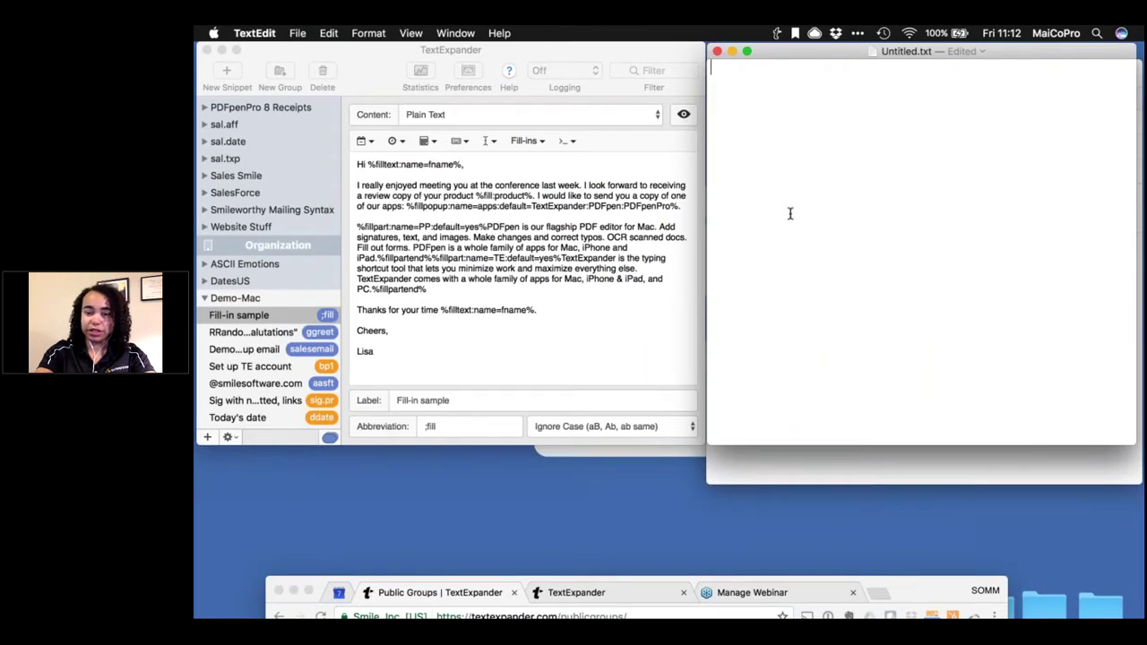
Step: Expand the hh1 snippet in the empty document and enter "Hi There" between the h1 tags
text(;h1)
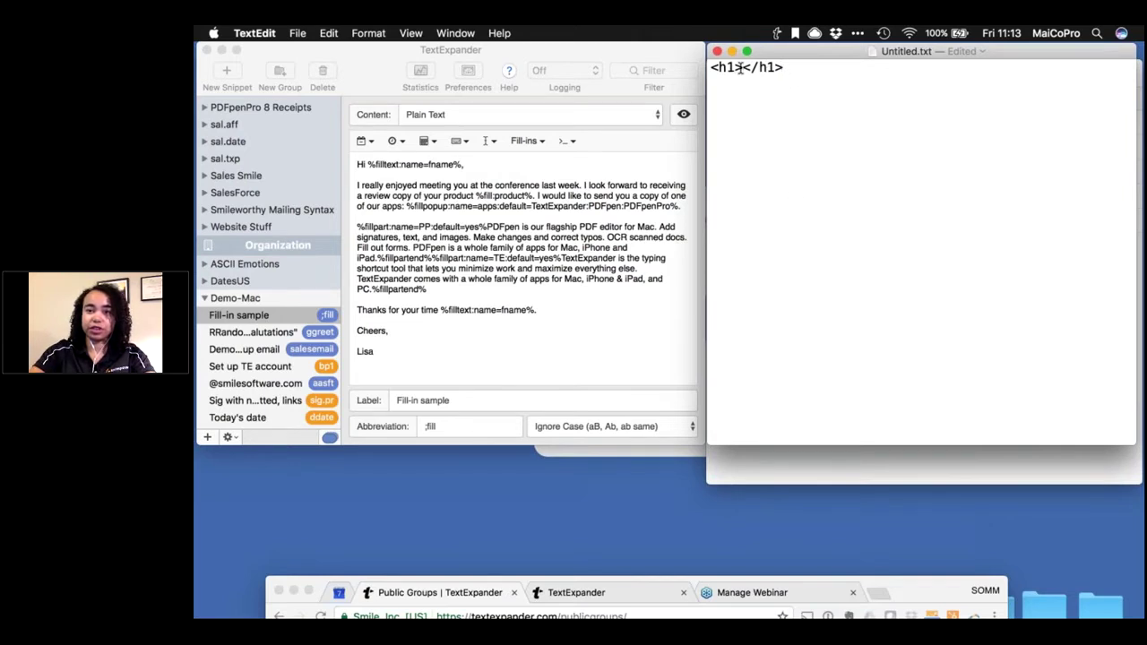
click(742, 67)
text(Hi There)
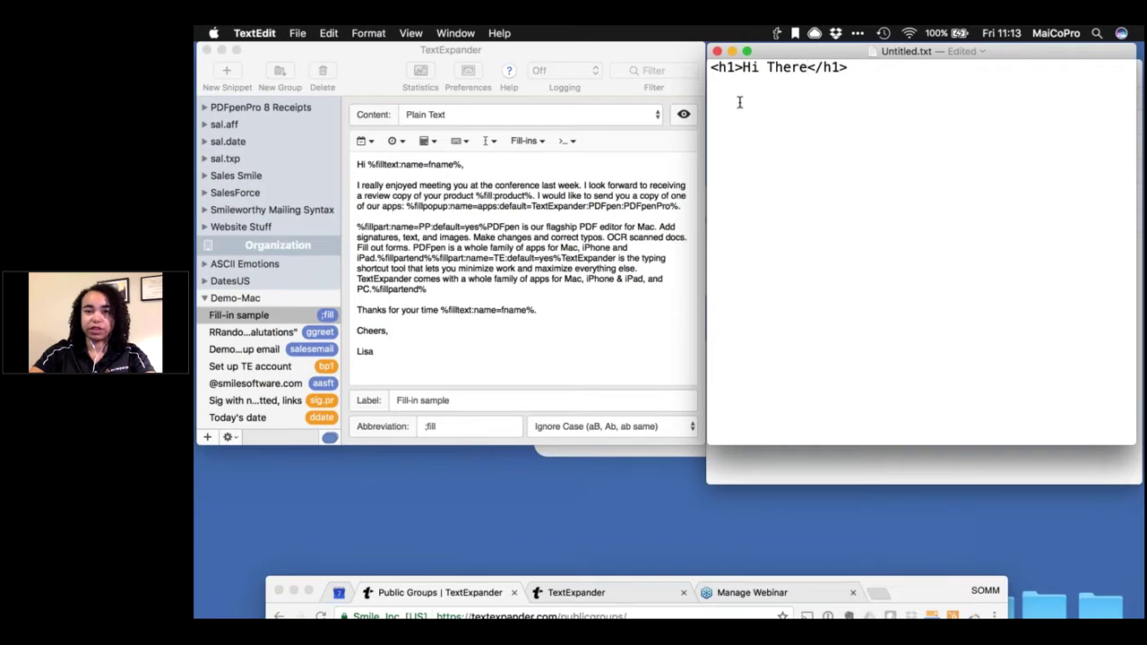
Step: Filter the TextExpander snippets by "hh1" and open the matching snippet in the Demo-Mac group
click(654, 72)
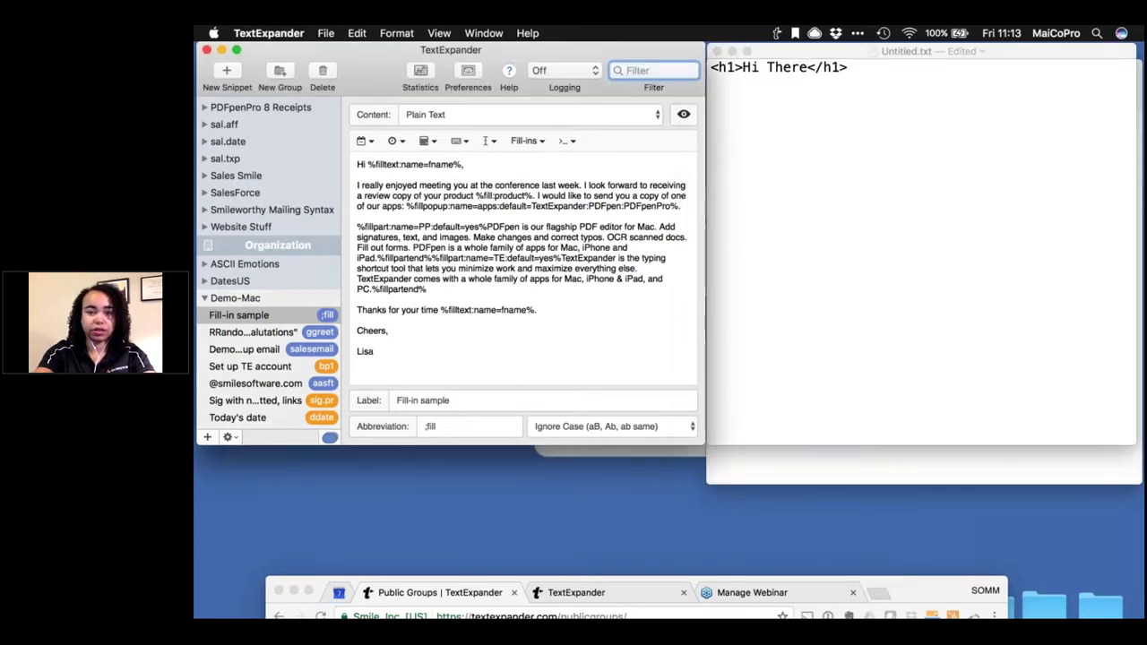
text(hh1)
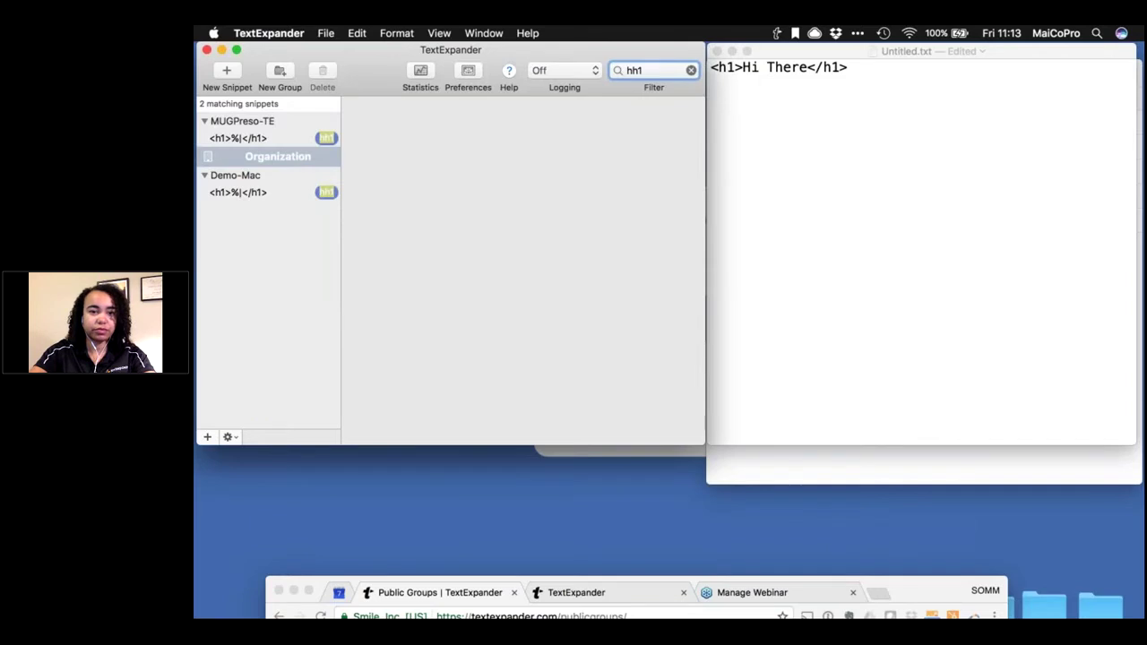
click(253, 195)
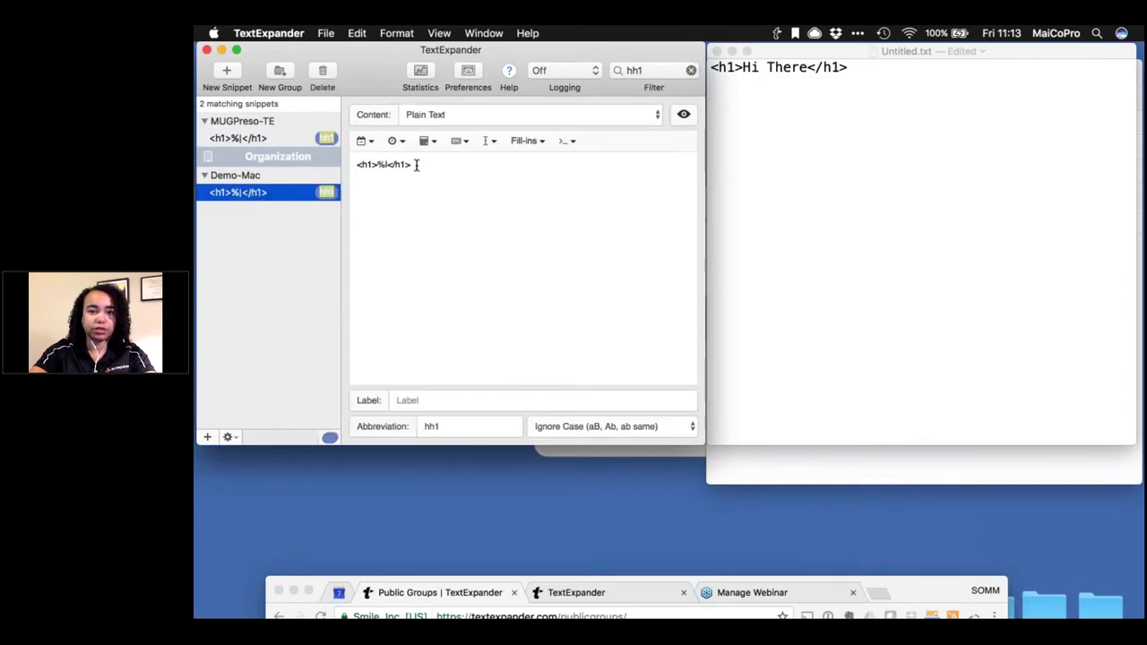
click(414, 166)
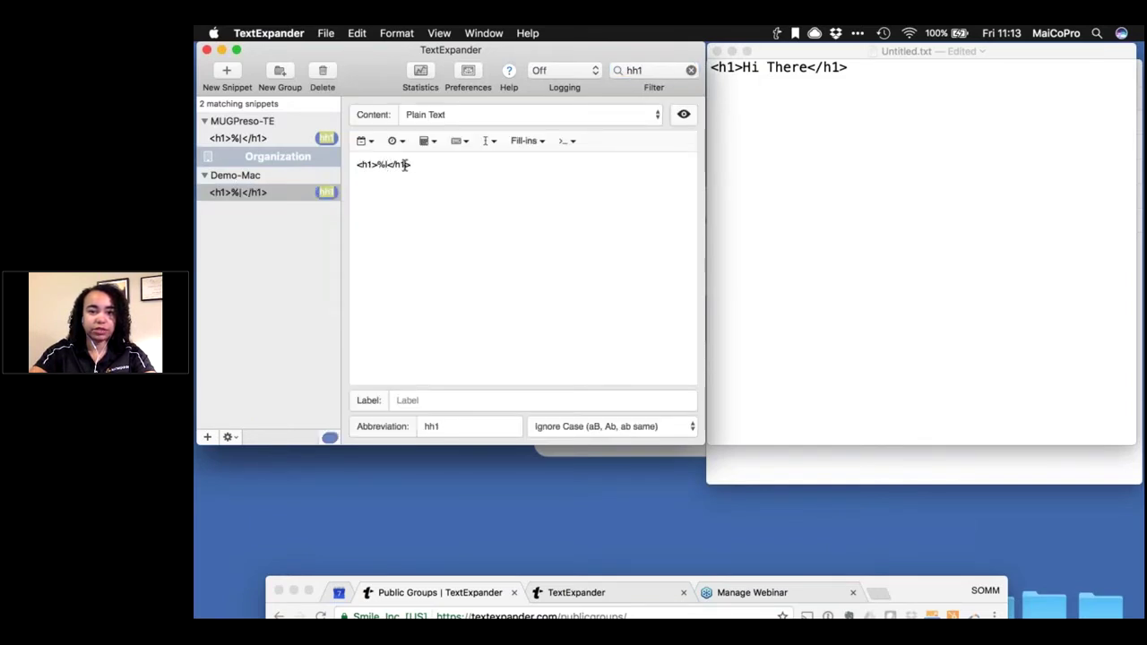
Step: Select the %| placeholder between the h1 tags and open the cursor positioning options for the snippet
drag(387, 164, 377, 164)
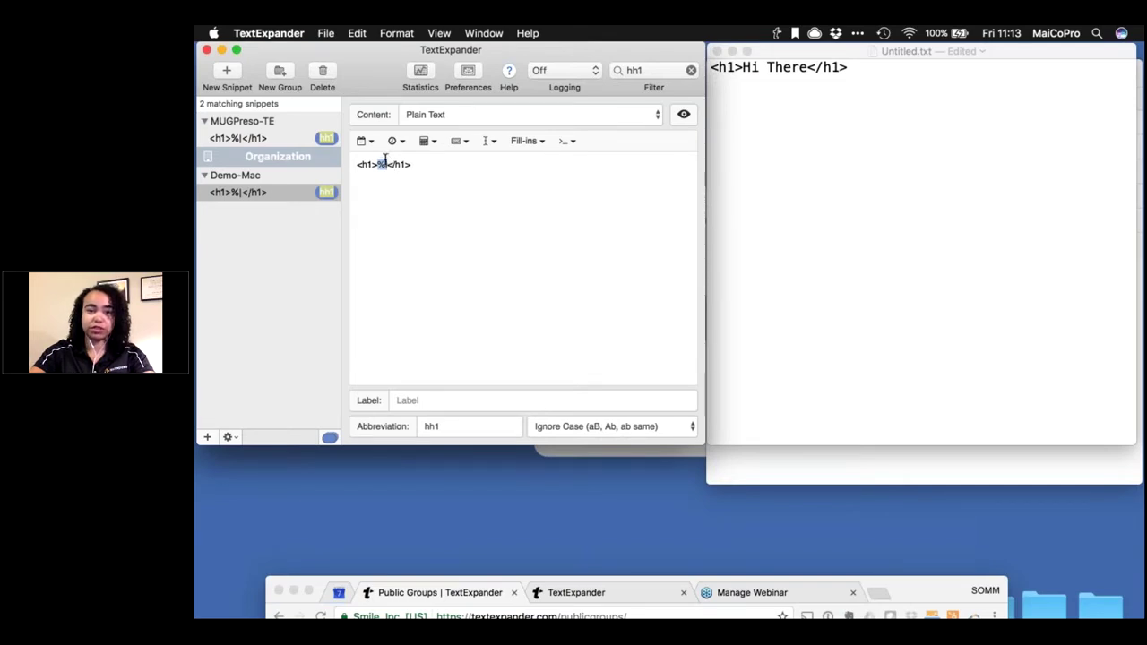
click(470, 146)
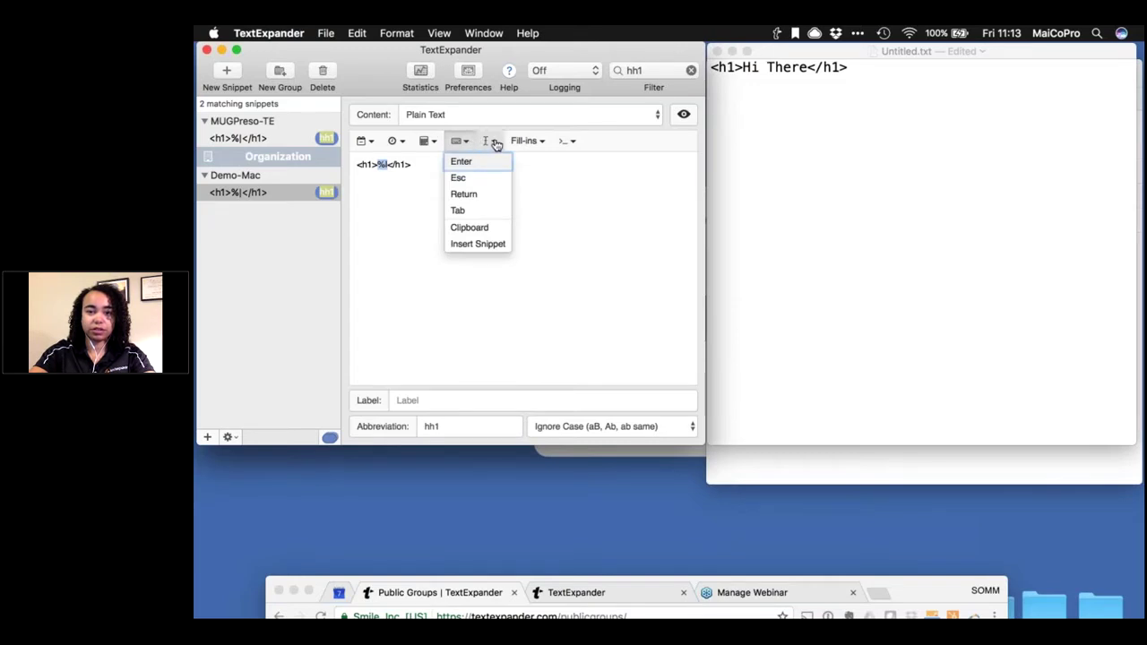
click(491, 144)
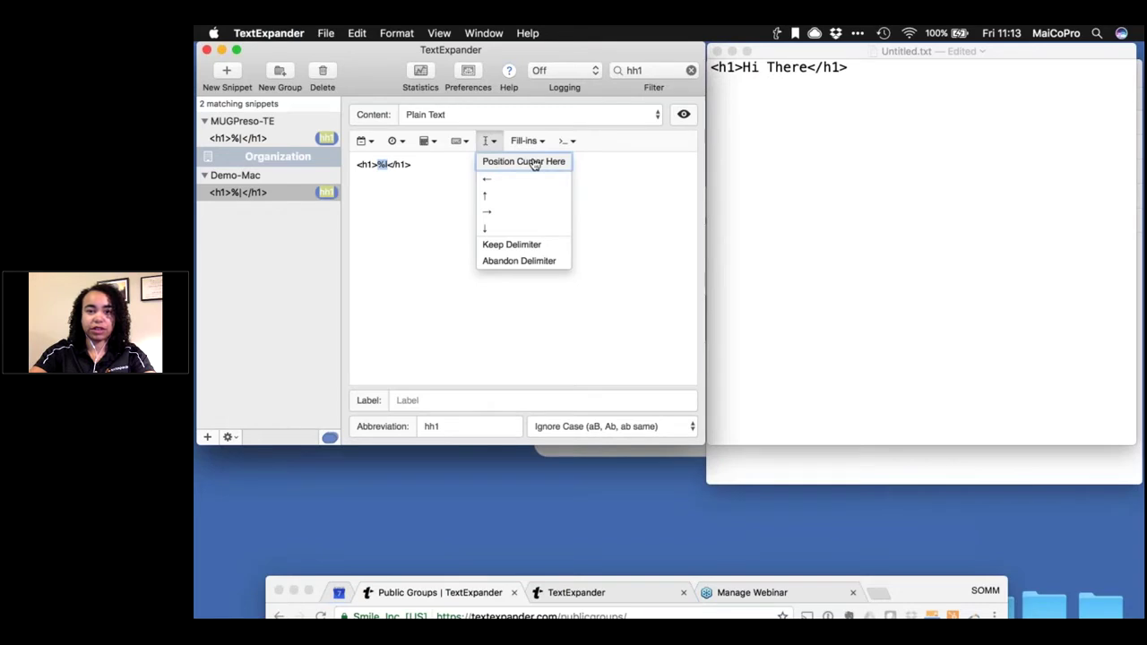
Step: Close the cursor positioning options and expand the ,table snippet in Untitled.txt, one blank line below the heading
click(386, 164)
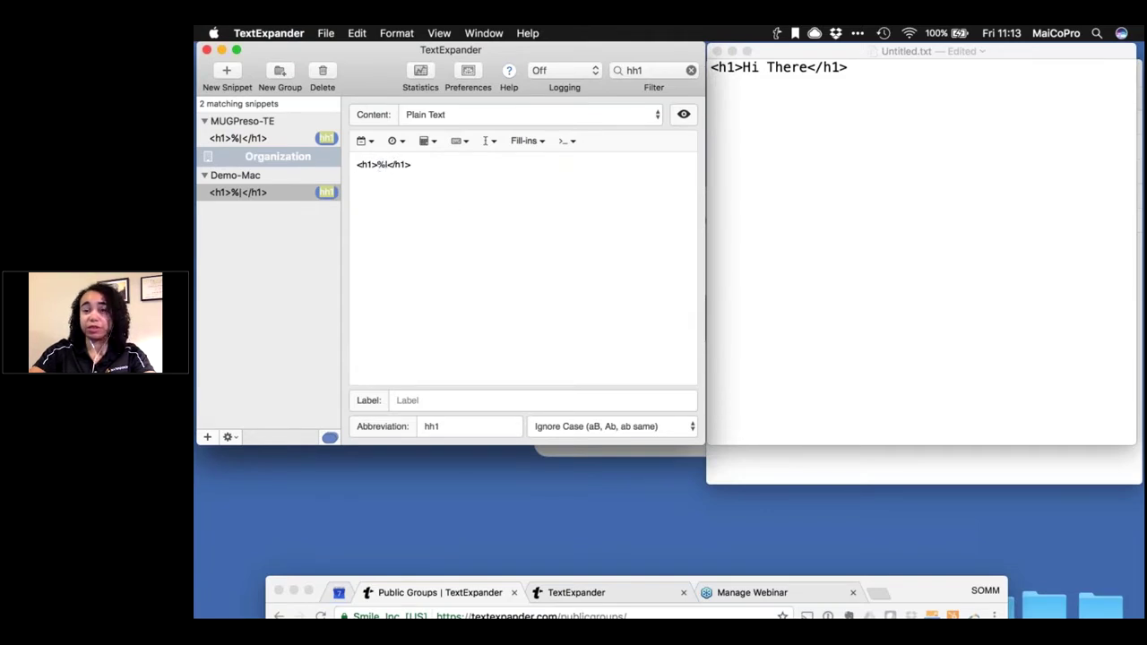
click(857, 134)
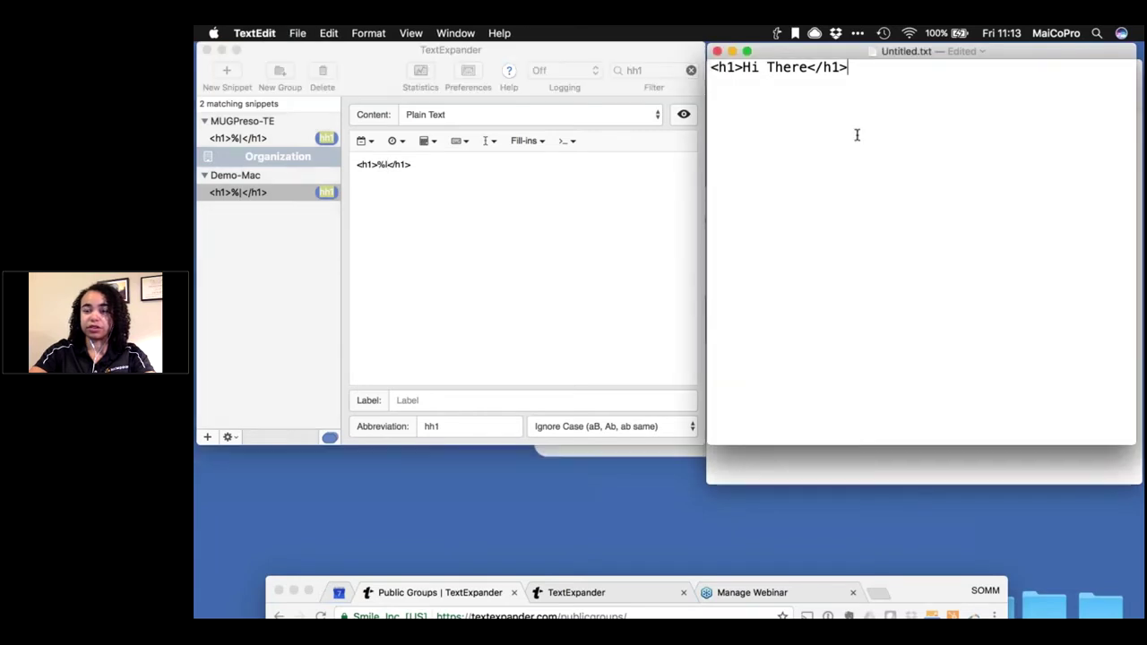
key(Return)
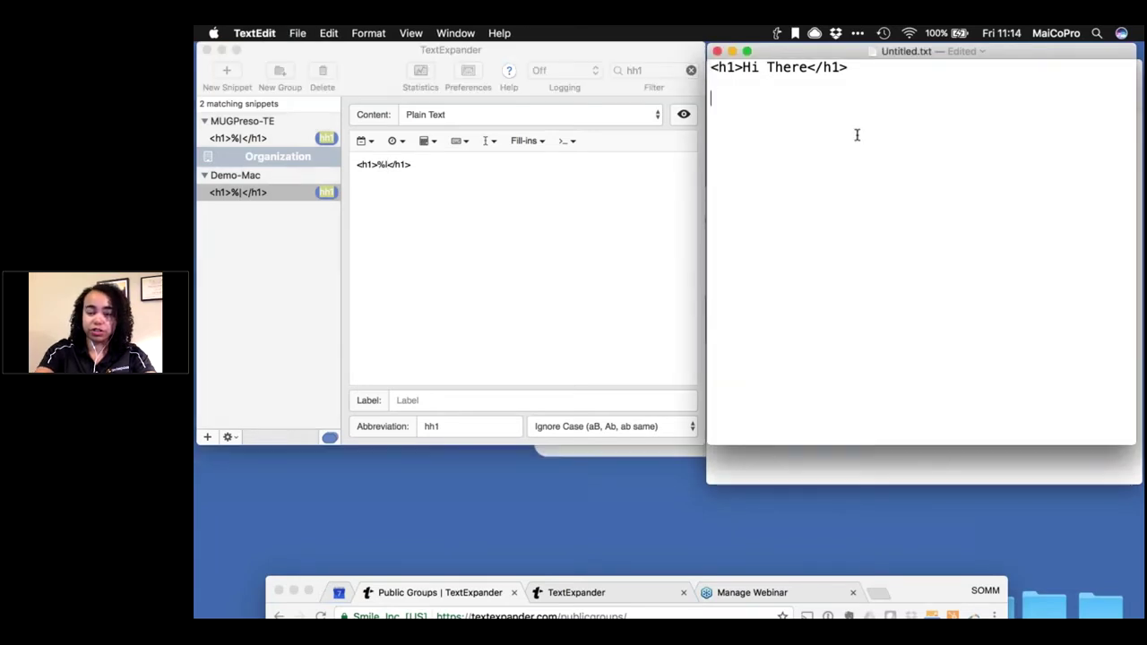
text(,tab)
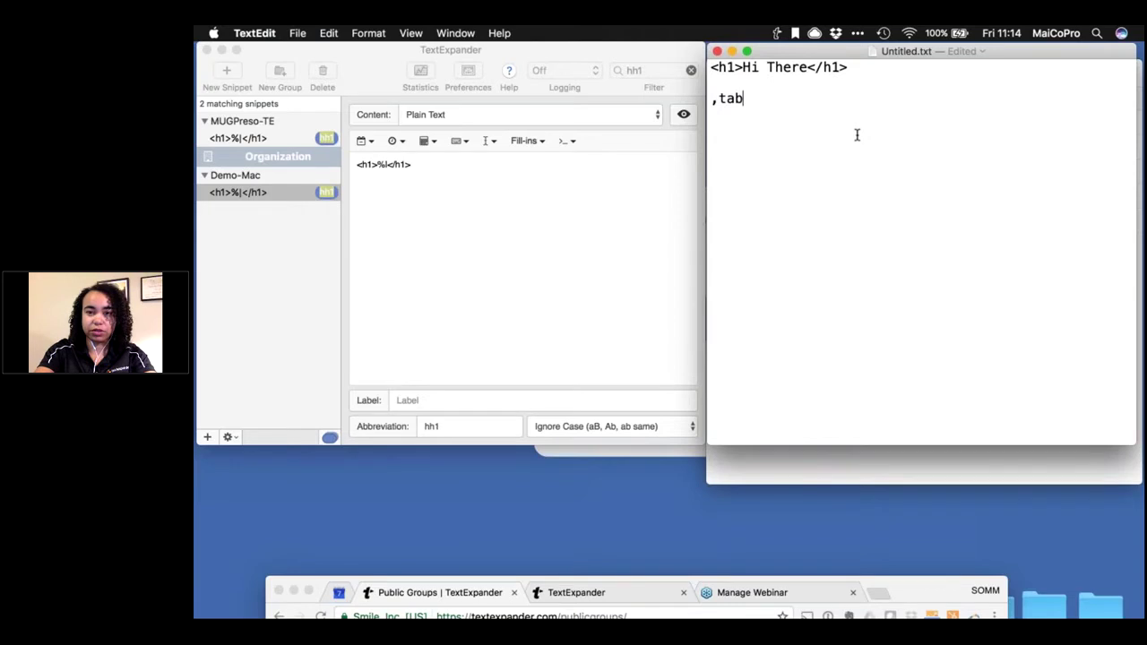
text(le)
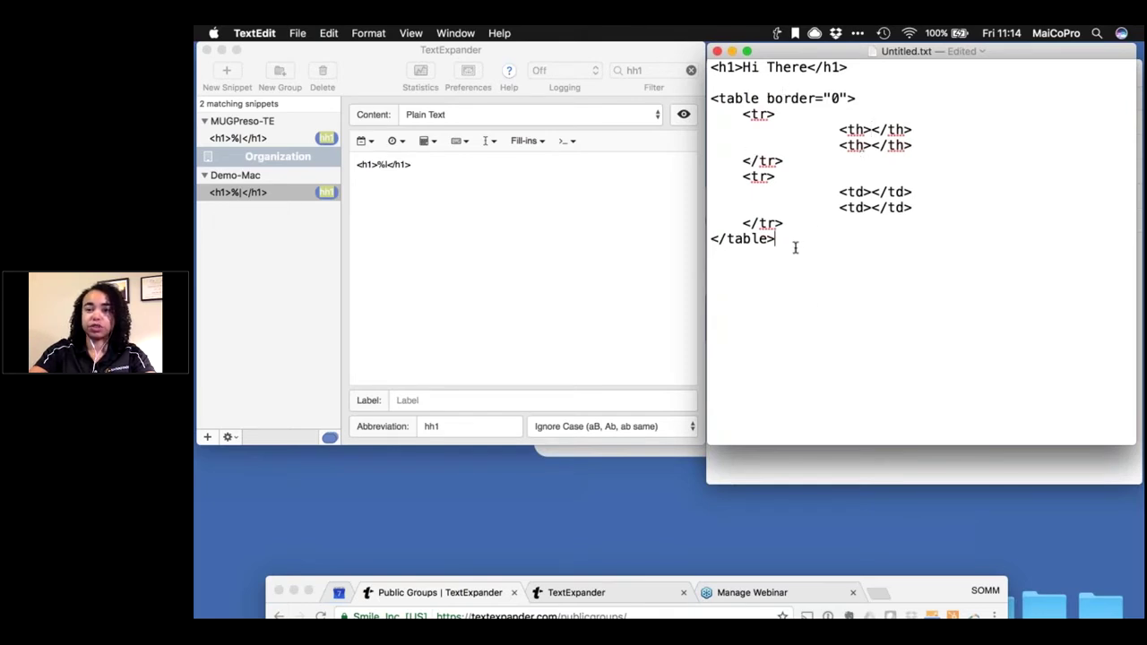
Step: Replace the document's text with the meet.sales snippet, leaving out the optional email campaigns and TextExpander.com sales items
drag(792, 246, 709, 62)
key(BackSpace)
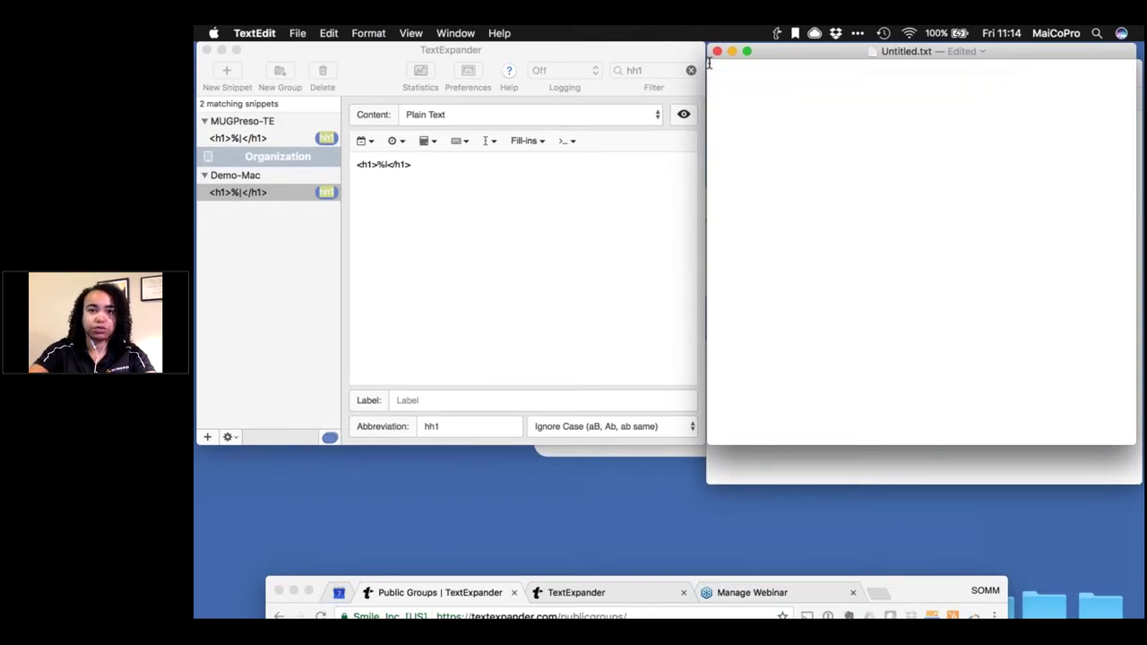
text(meet.sa)
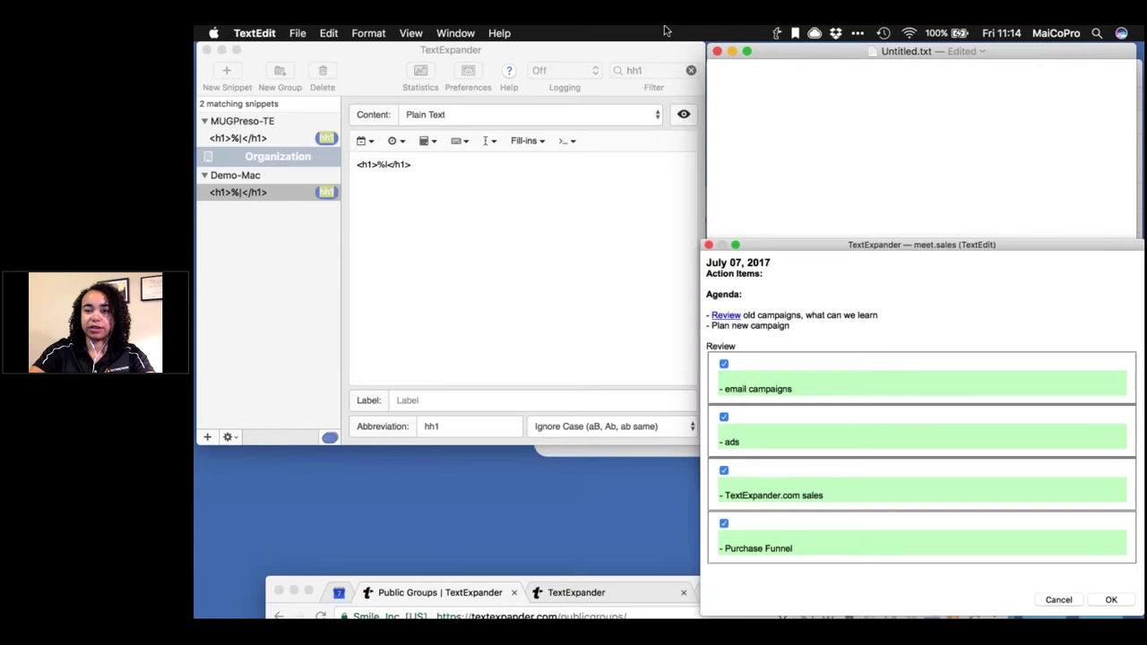
drag(832, 247, 730, 127)
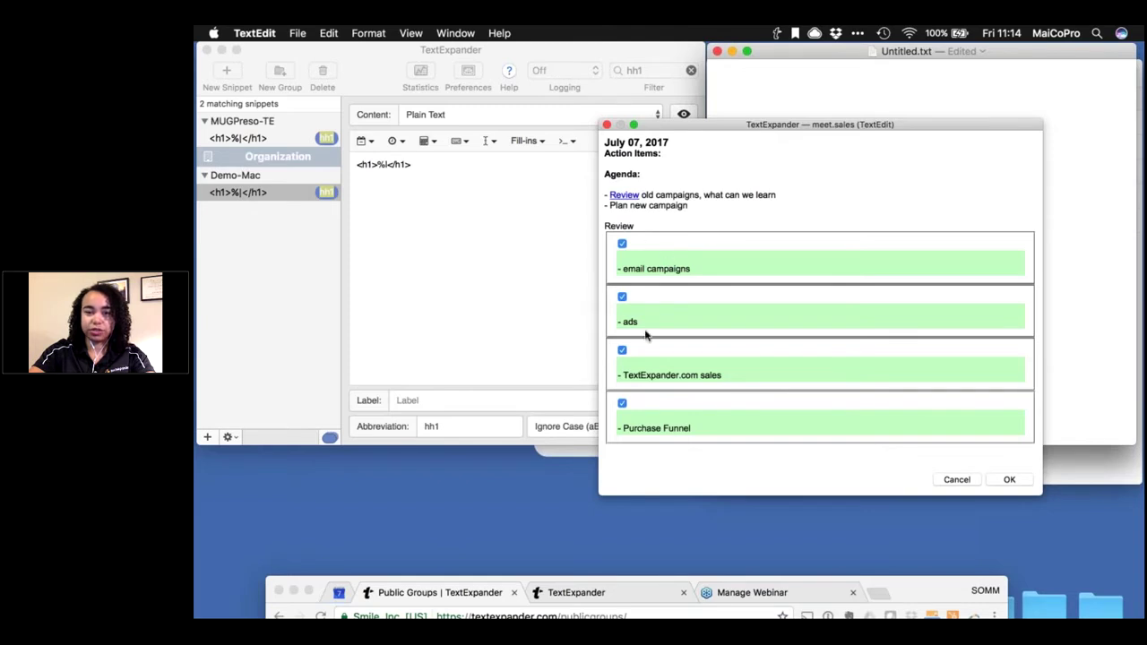
click(622, 244)
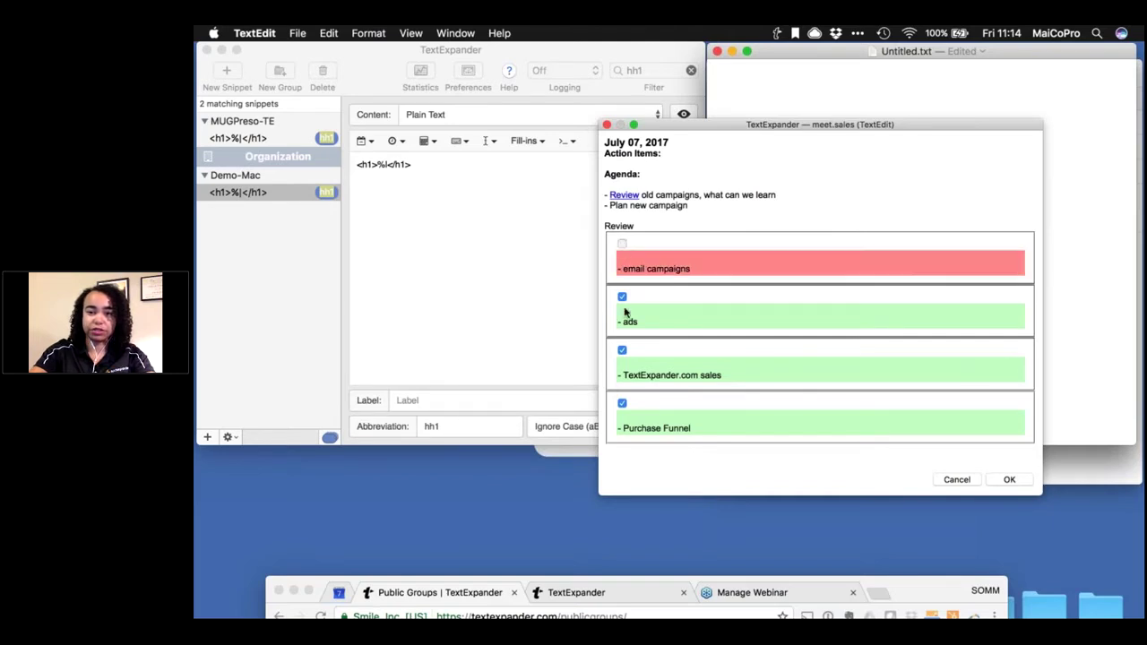
click(622, 351)
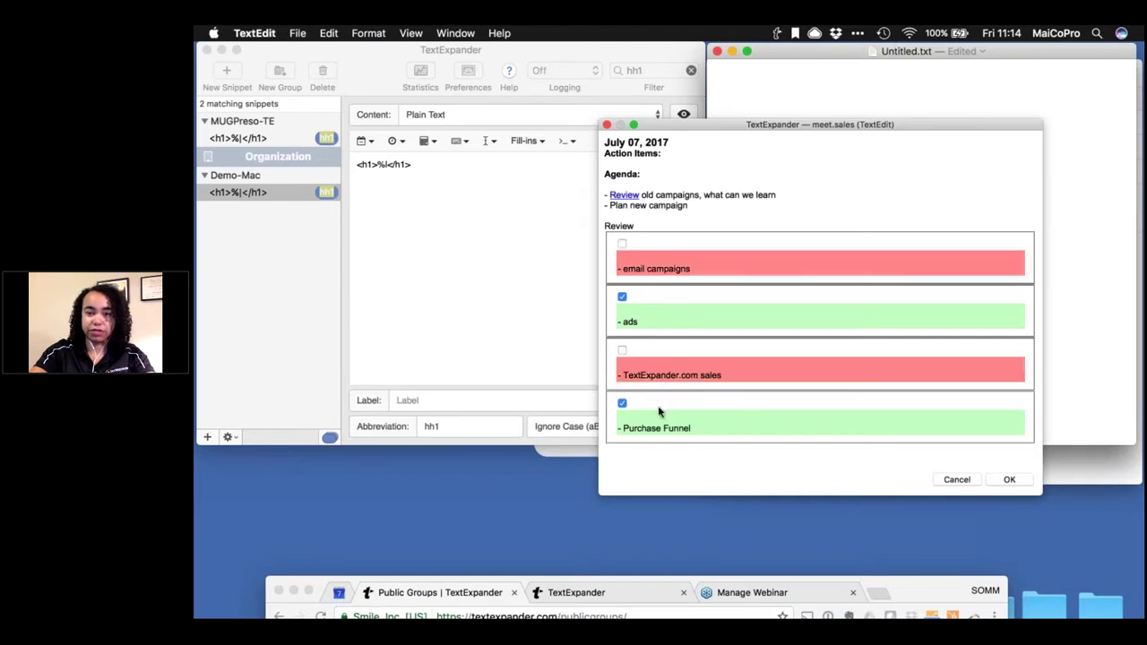
click(1009, 481)
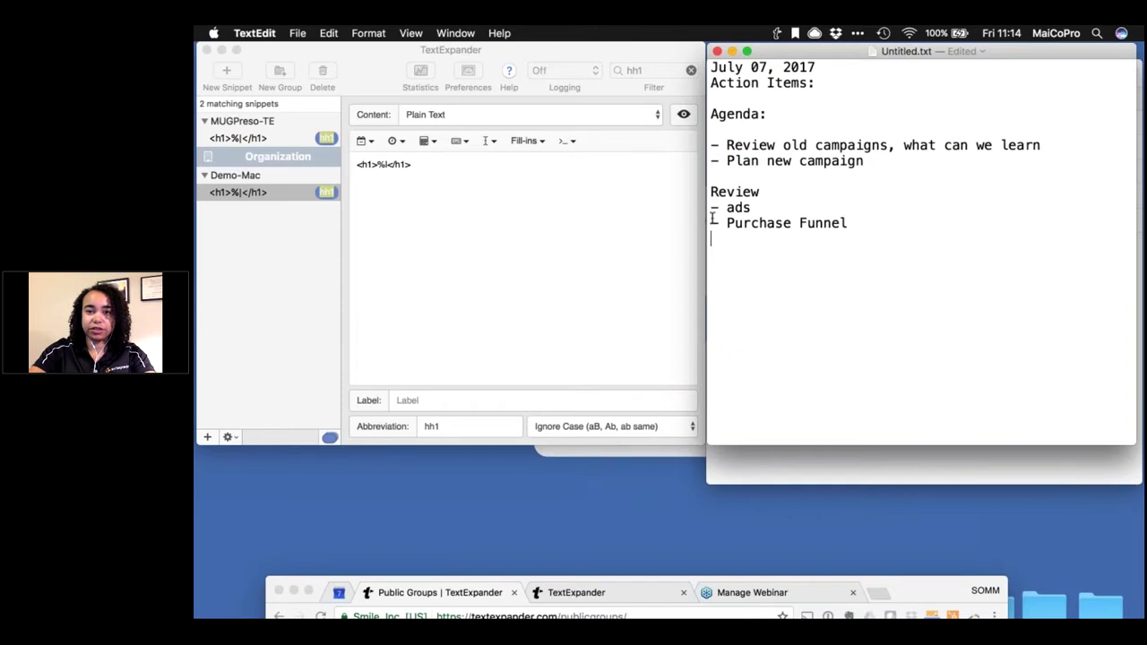
Step: Filter the TextExpander snippets by "meet.sa", open the matching snippet and check its available content types
click(654, 72)
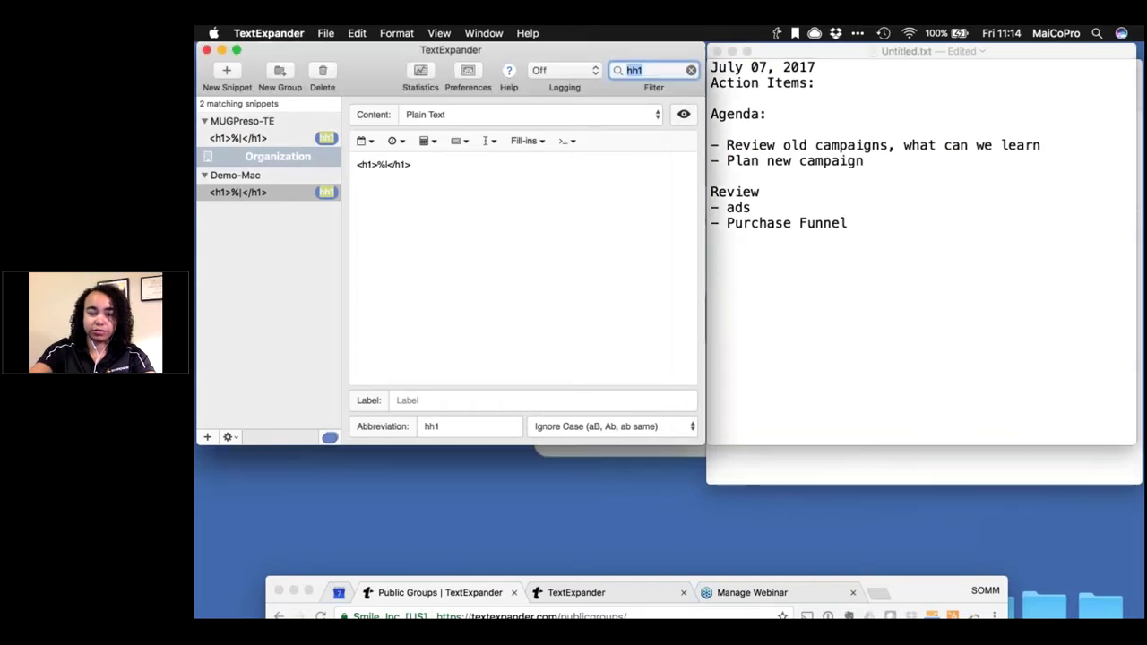
text(meet.sa)
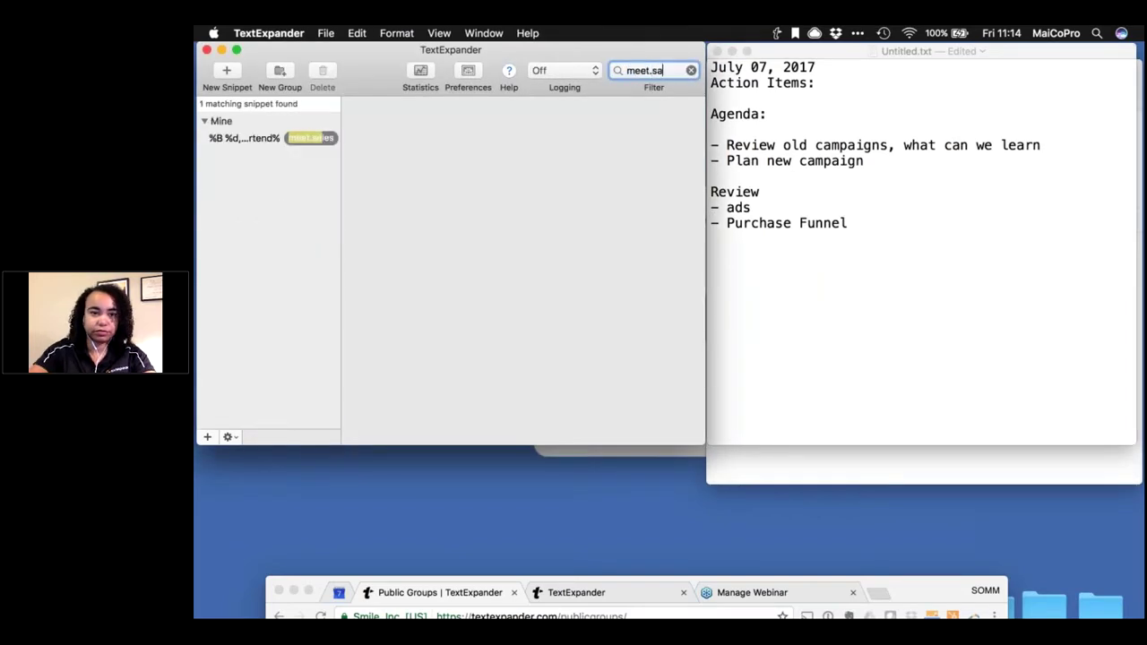
click(251, 139)
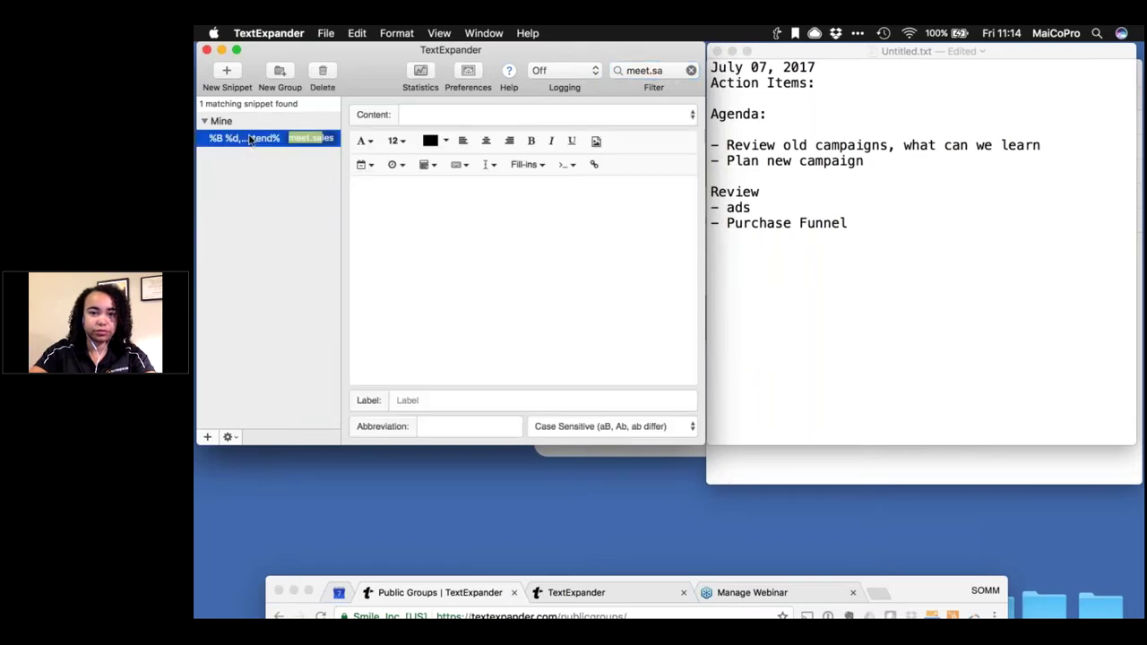
click(511, 212)
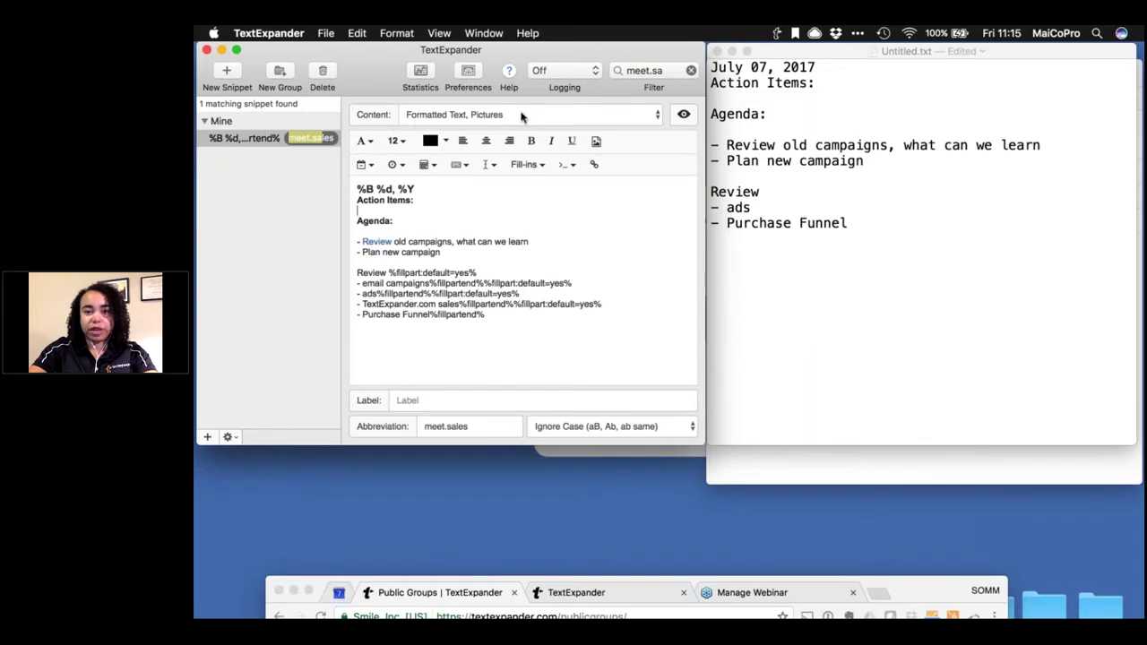
click(655, 116)
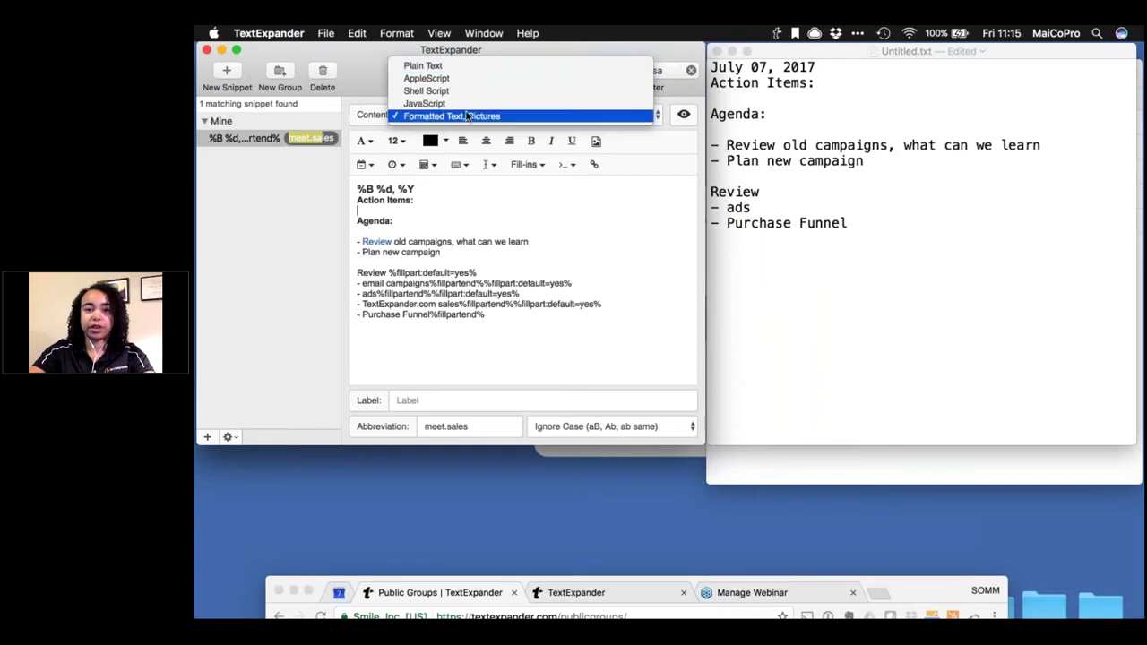
click(476, 213)
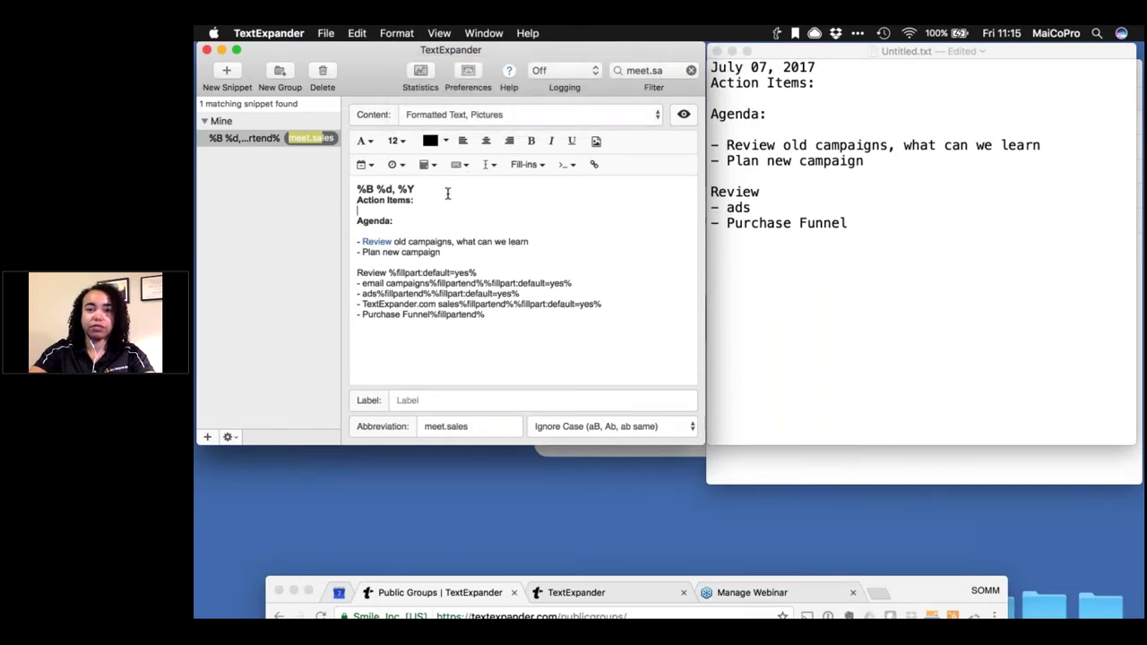
Step: Convert the Untitled.txt document in TextEdit to rich text
click(797, 50)
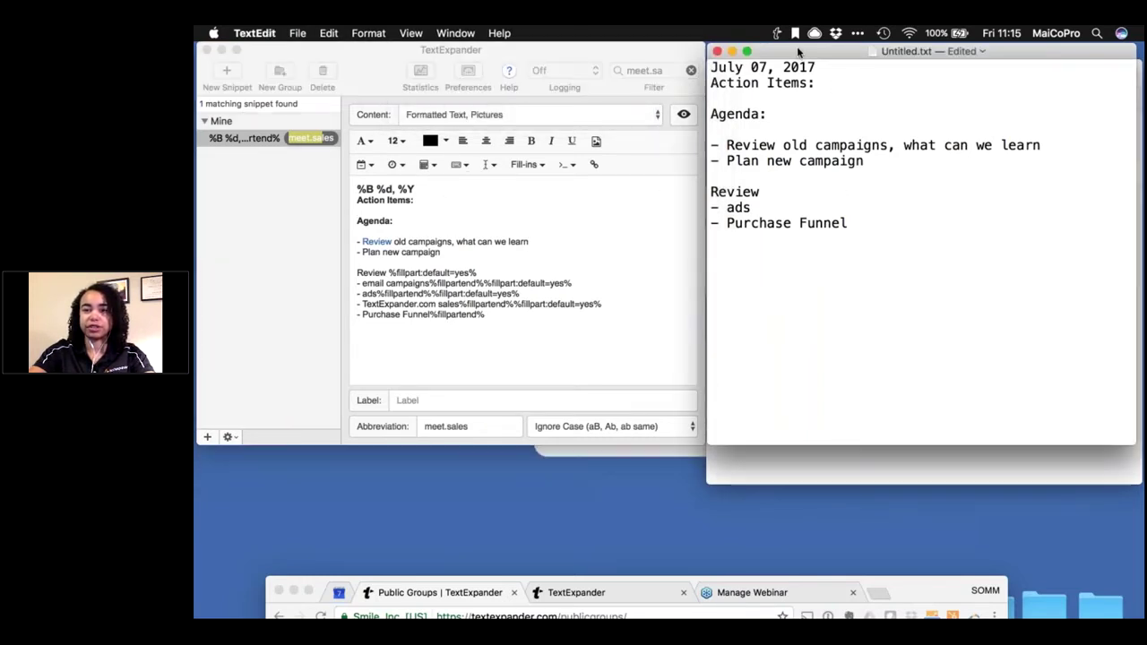
click(370, 36)
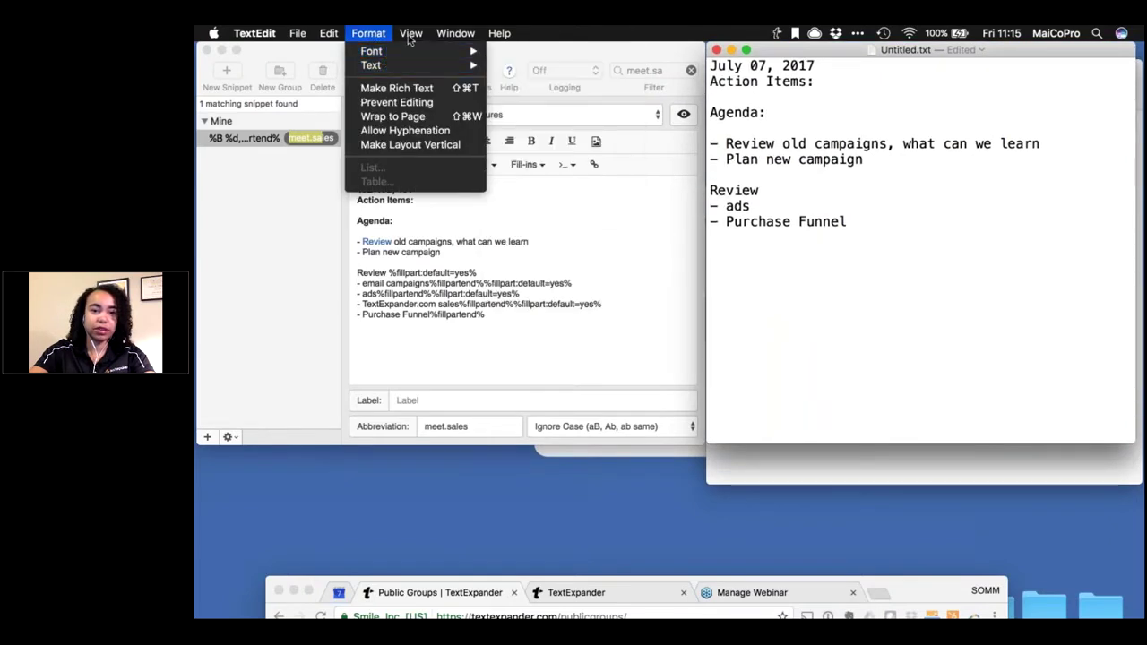
click(394, 88)
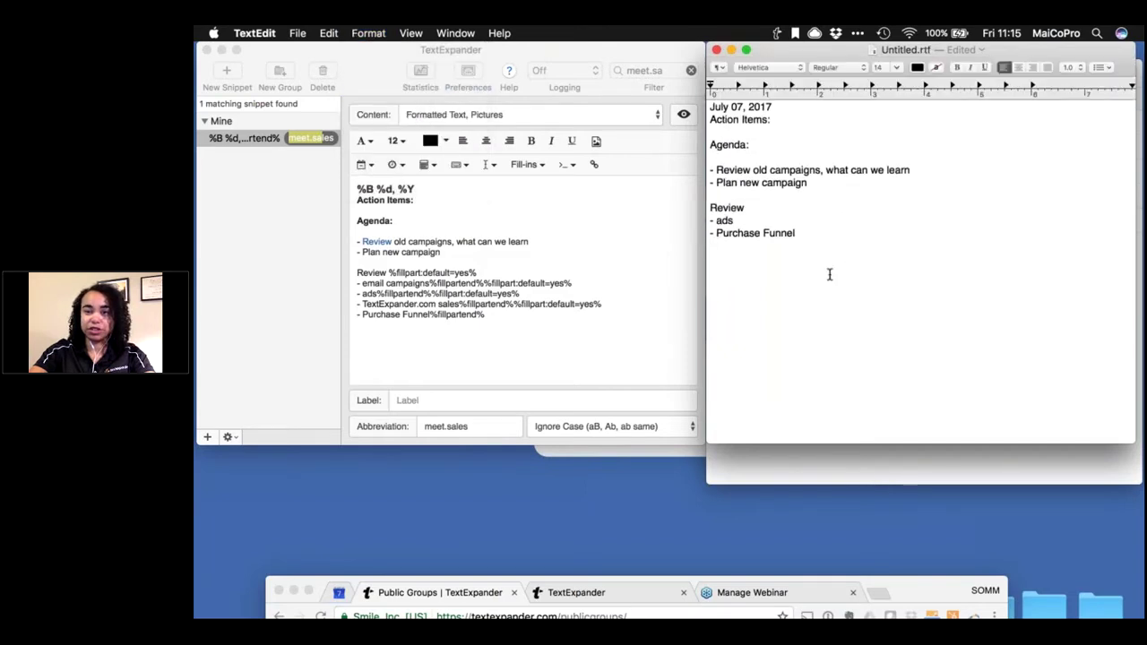
Step: Replace all text in the rich text document with the meet.sales snippet, keeping all four optional review items
key(super+a)
key(BackSpace)
text(meet.sales)
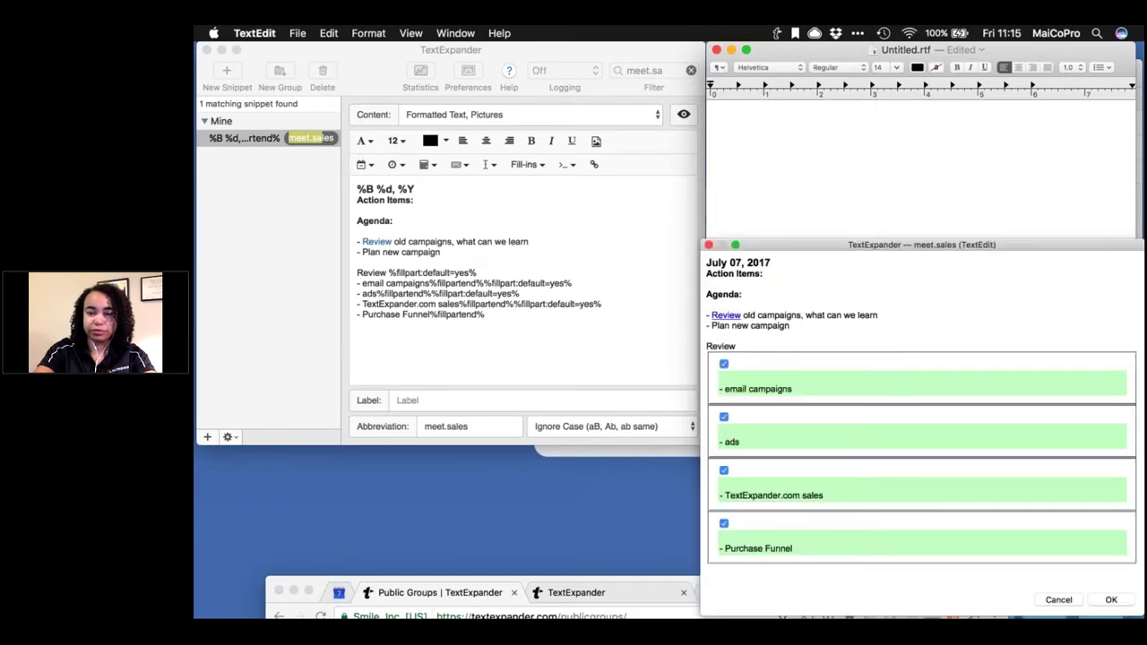
click(1110, 600)
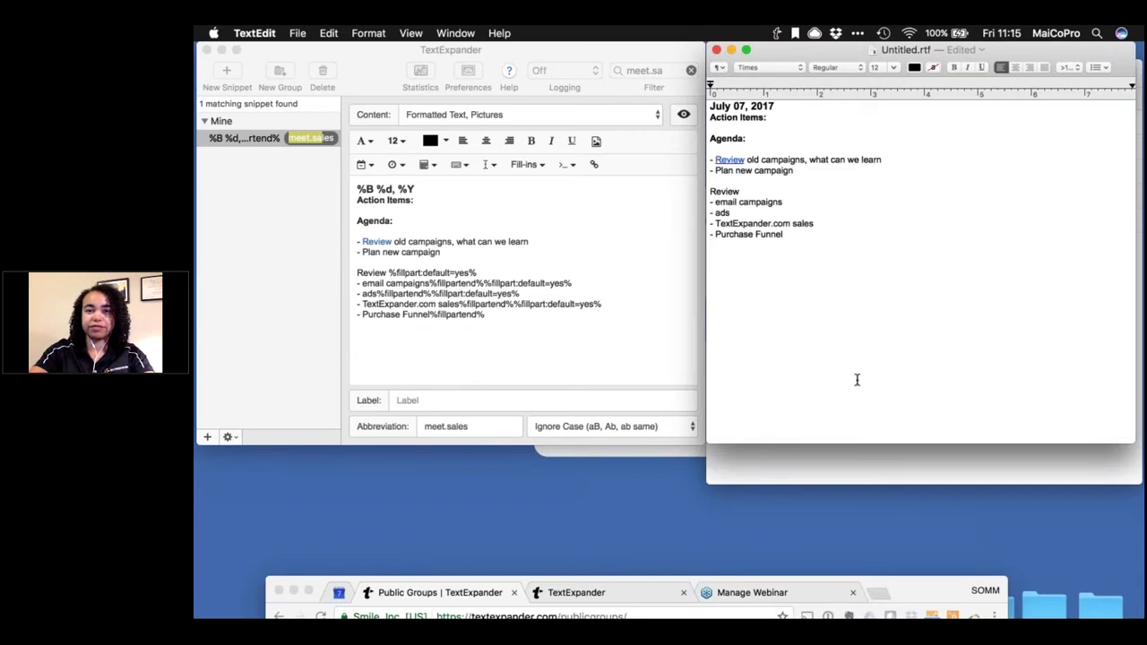
click(536, 339)
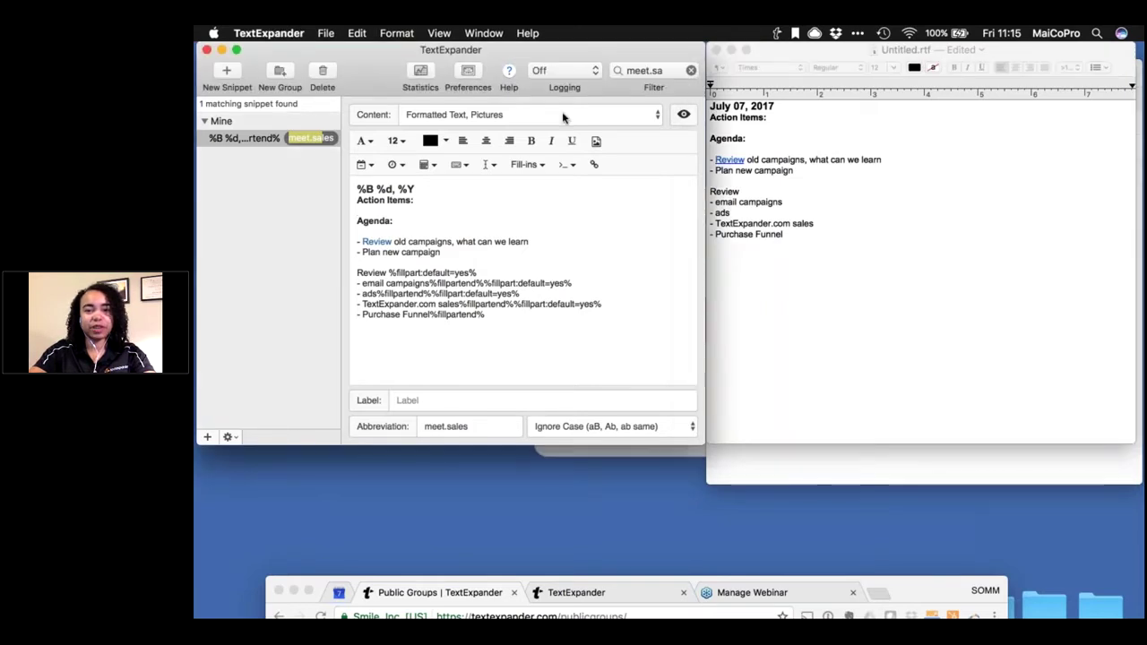
click(847, 210)
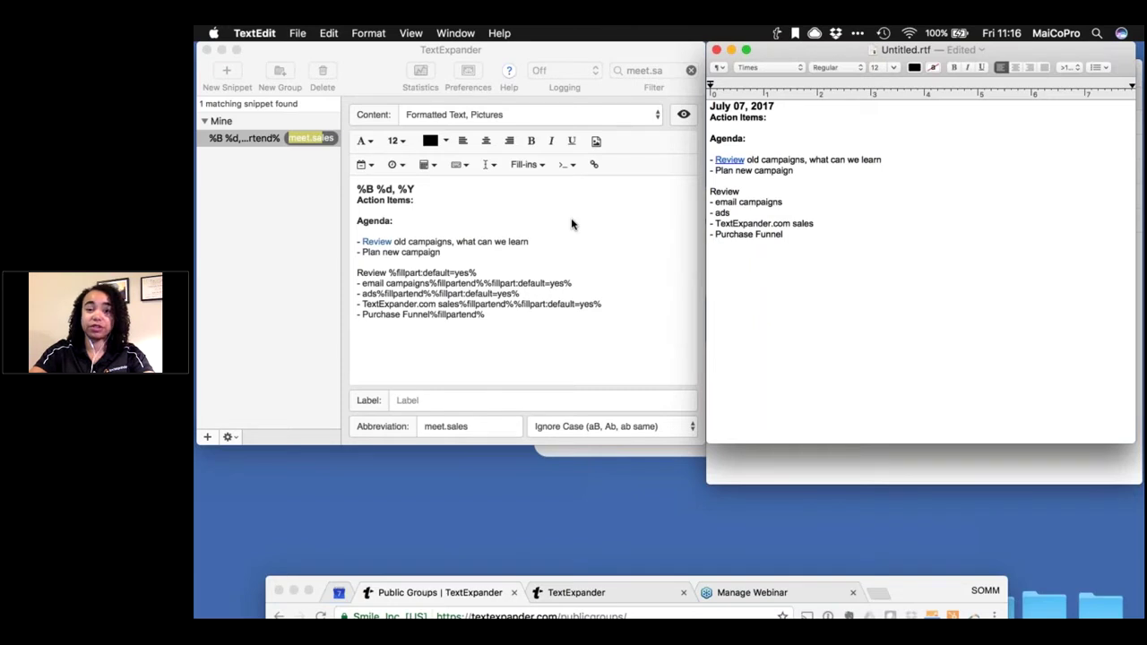
click(494, 217)
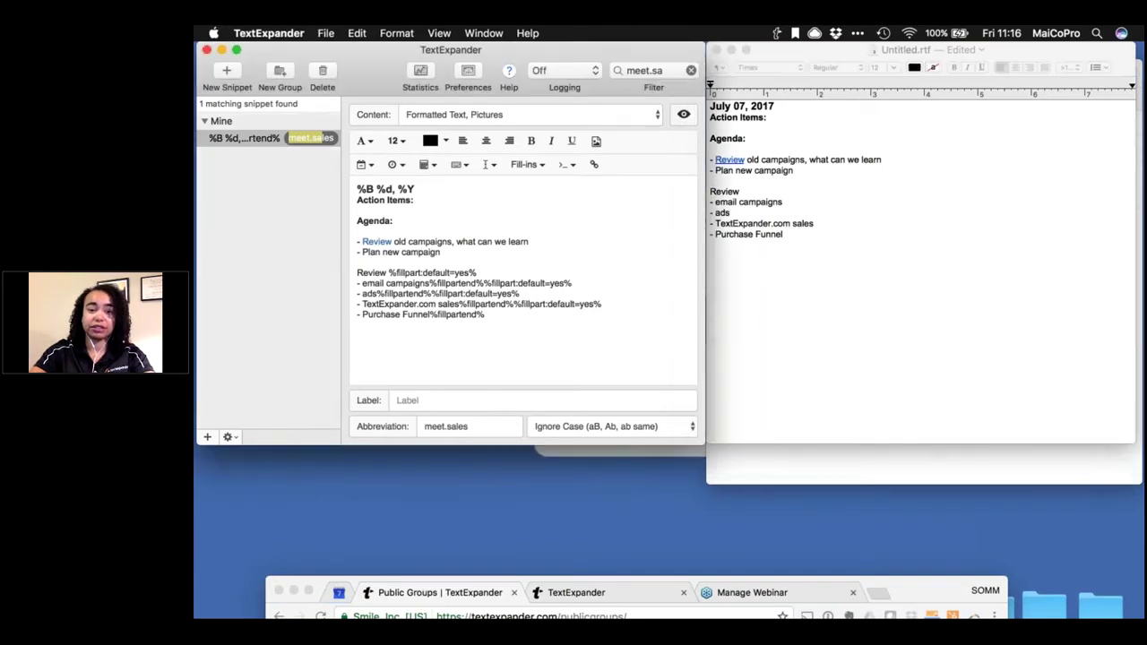
click(460, 206)
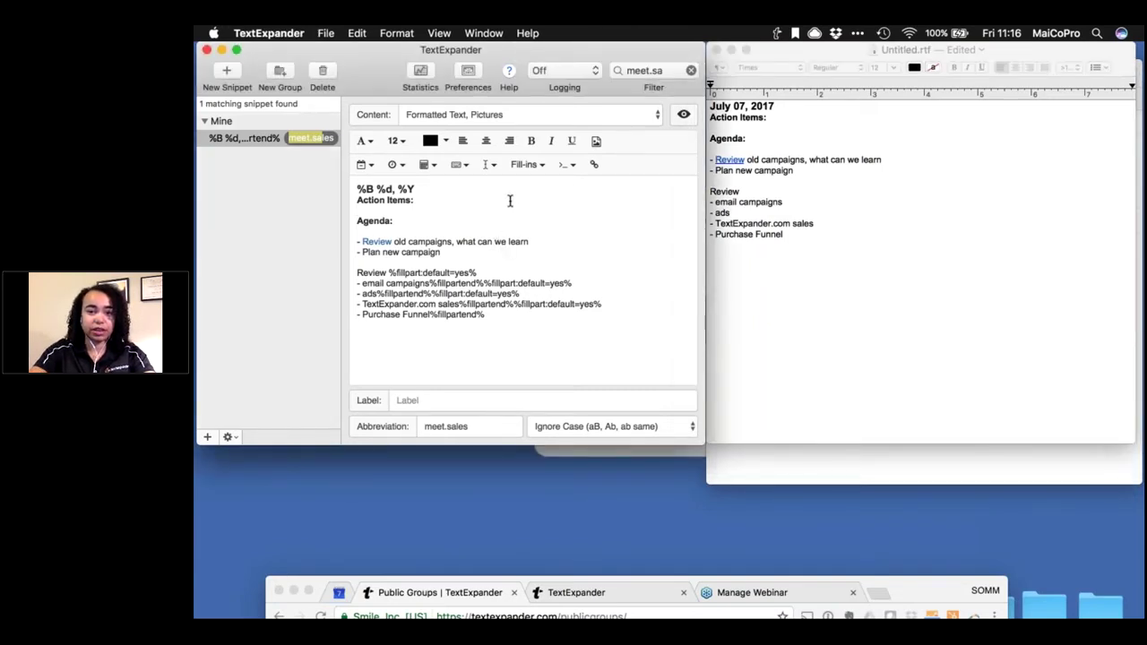
Step: Select the word "Agenda" in the meet.sales snippet, open the link URL entry for it and close it without a URL
double_click(375, 220)
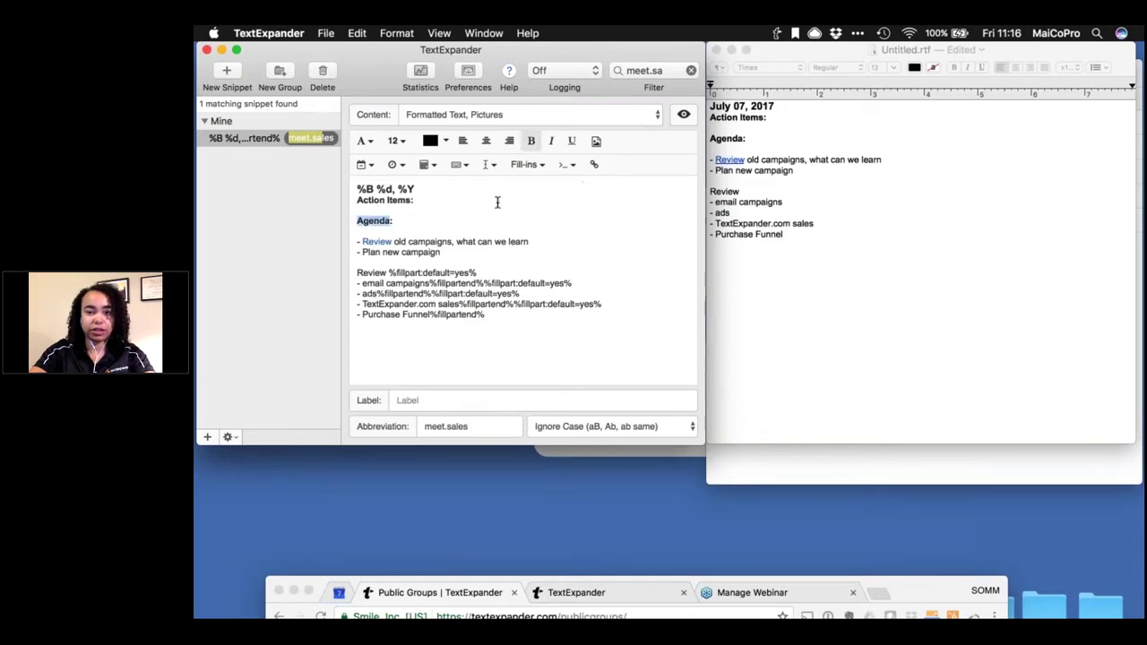
click(597, 166)
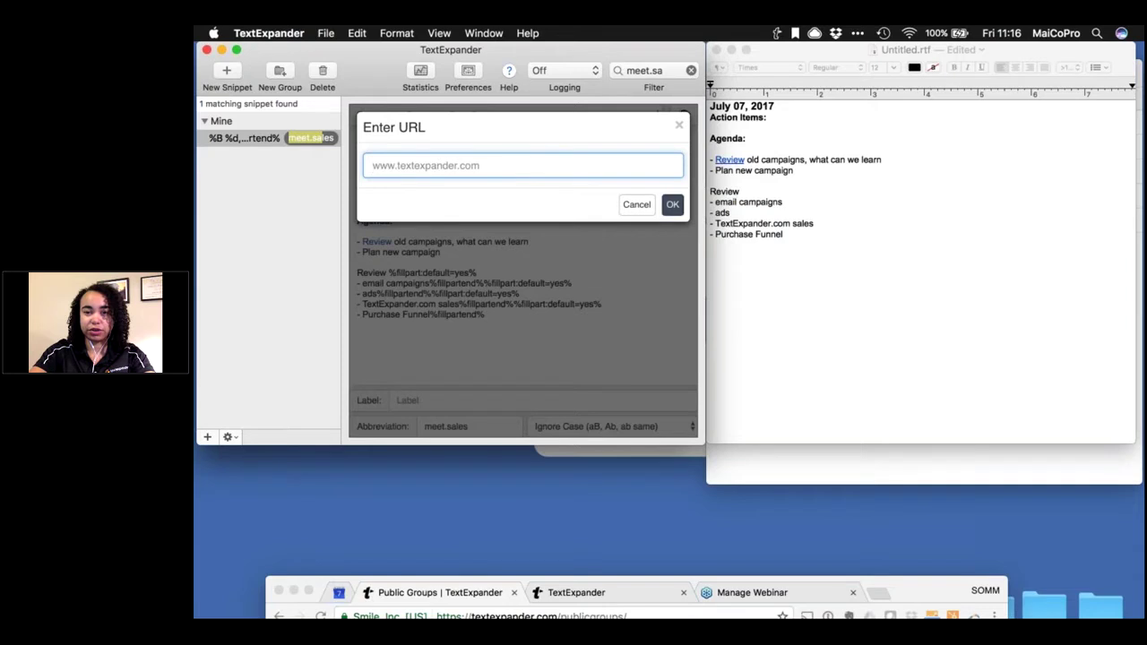
click(678, 124)
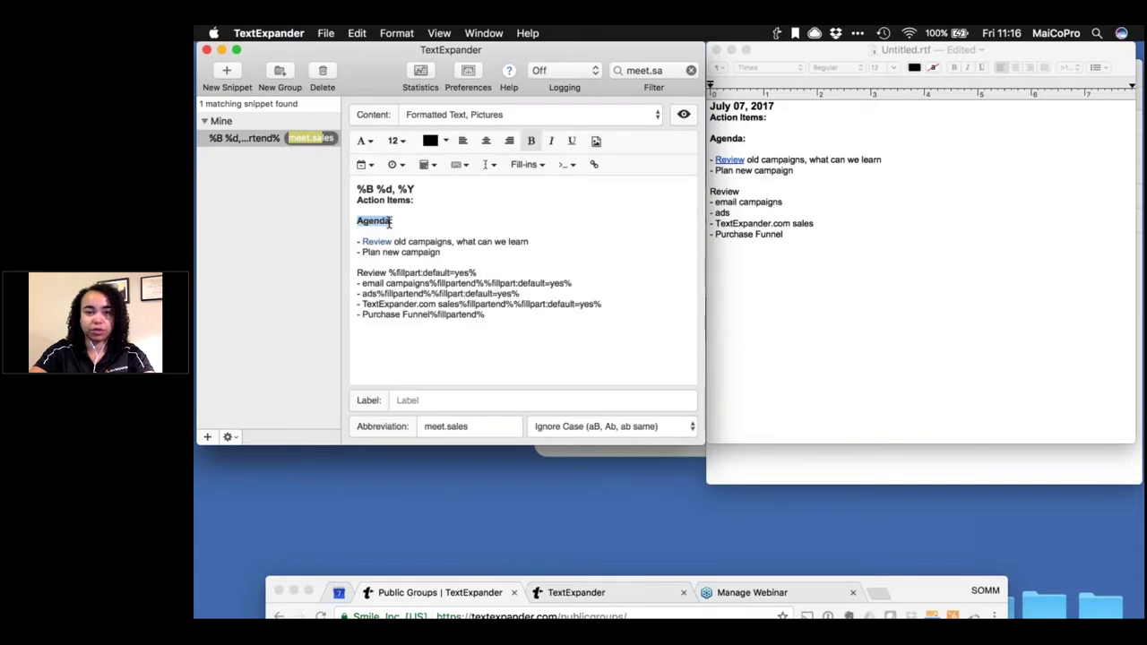
Step: Insert the picture signature.gif after "Agenda:" in the meet.sales snippet and delete it again
click(477, 221)
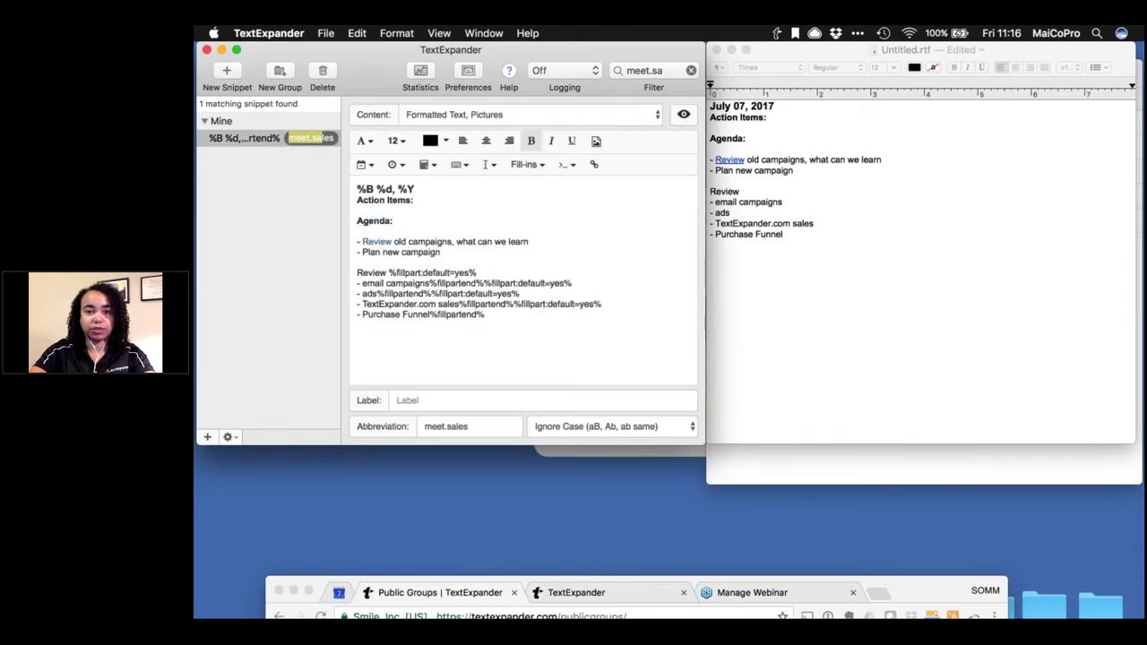
click(597, 143)
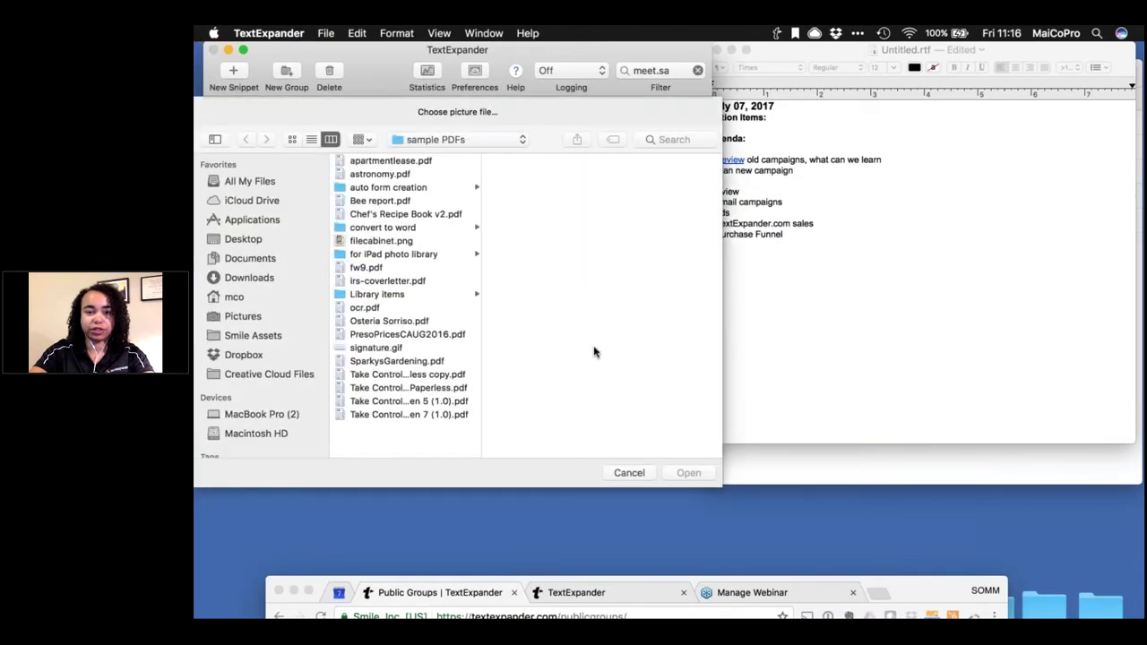
click(390, 348)
click(688, 474)
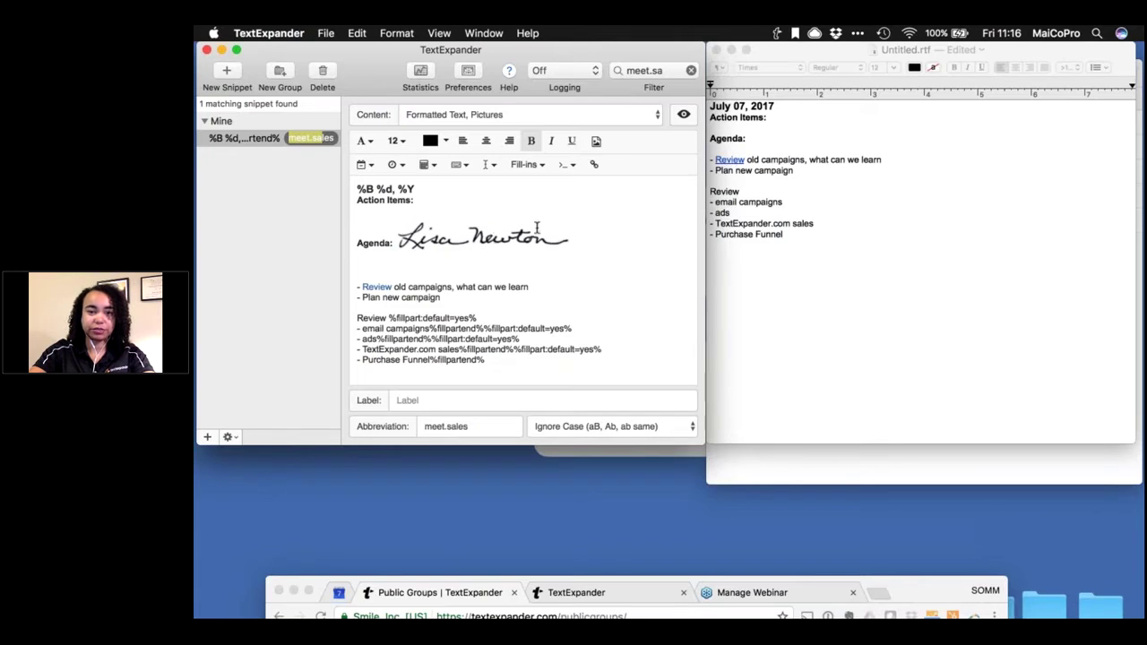
click(597, 233)
key(BackSpace)
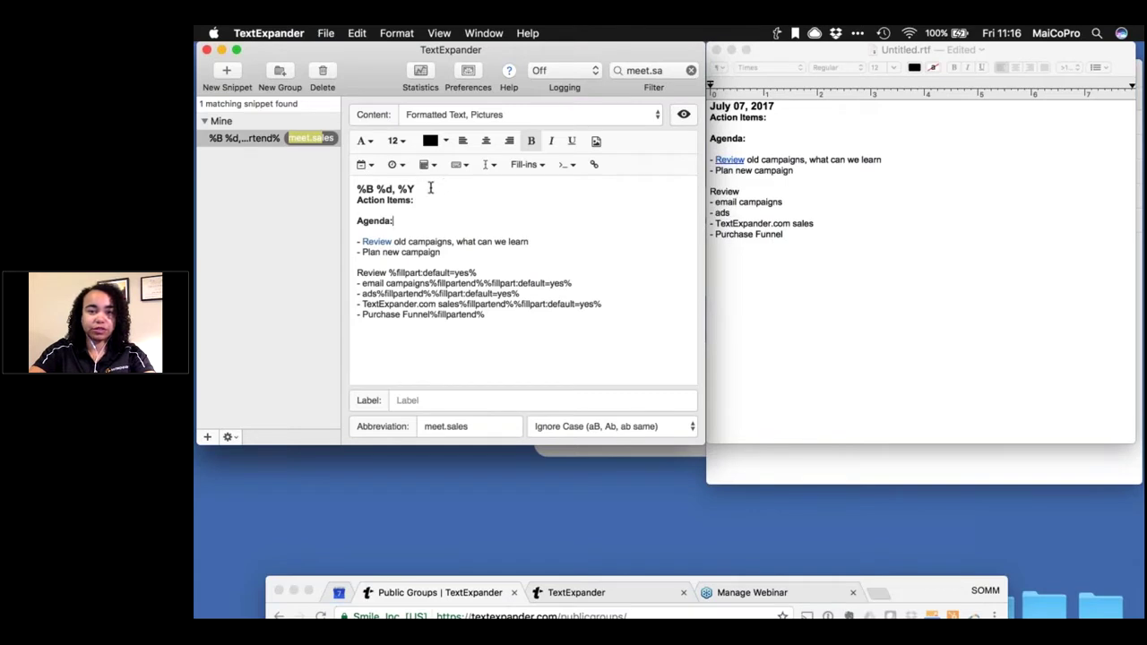
Step: Add a blank line above "Action Items:" in the snippet, and select its %B %d, %Y date line and the matching date in the document
click(355, 200)
key(Return)
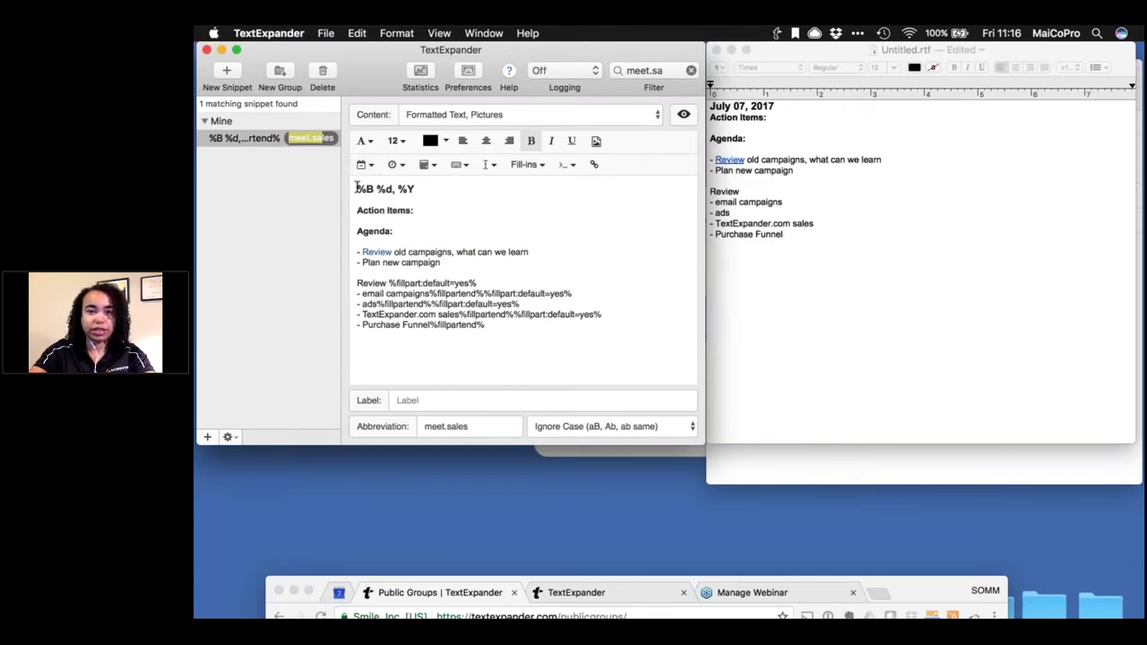
drag(357, 189, 416, 190)
drag(781, 106, 710, 106)
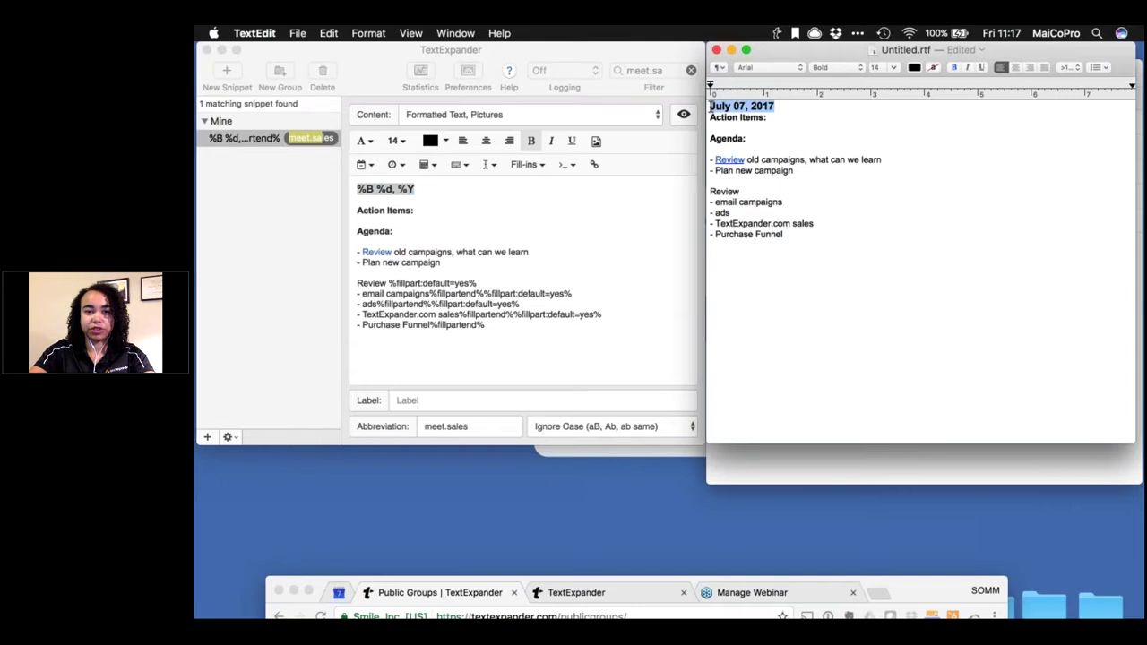
Step: Delete the %B code from the date line of the meet.sales snippet and insert the full month name format there again
click(441, 191)
click(424, 189)
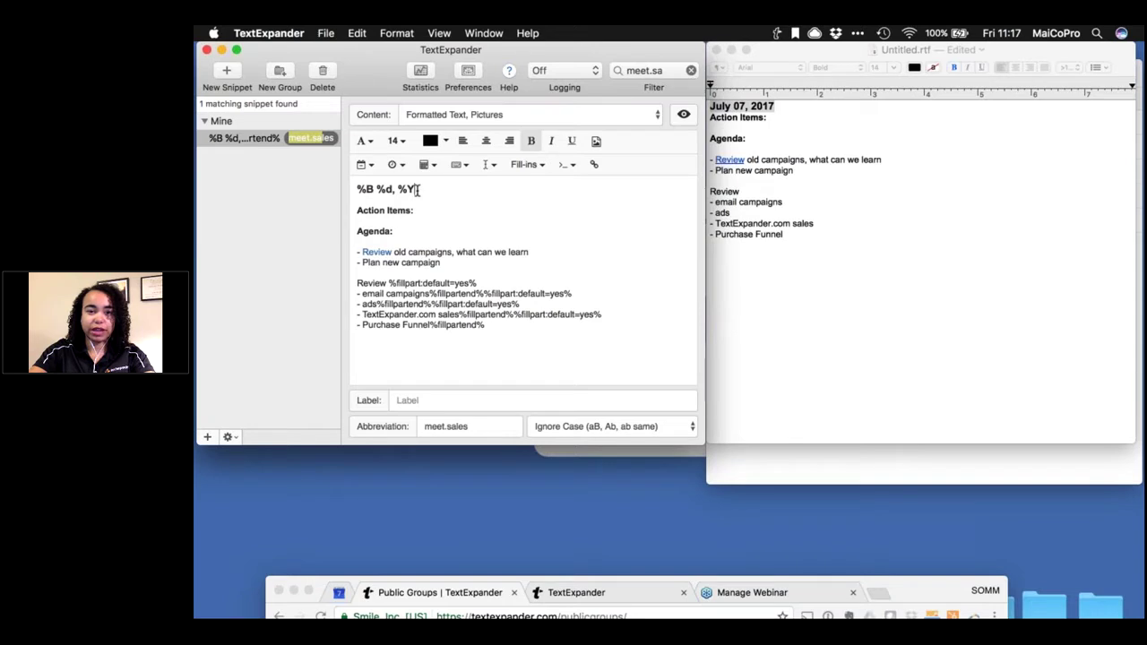
click(373, 167)
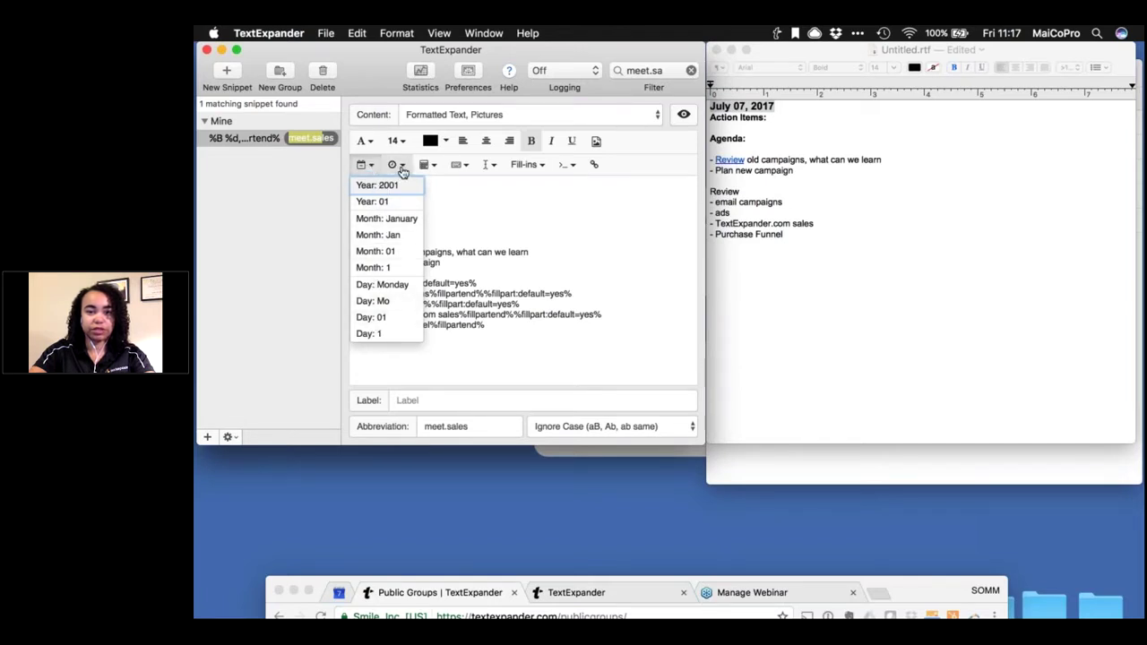
click(438, 197)
click(438, 196)
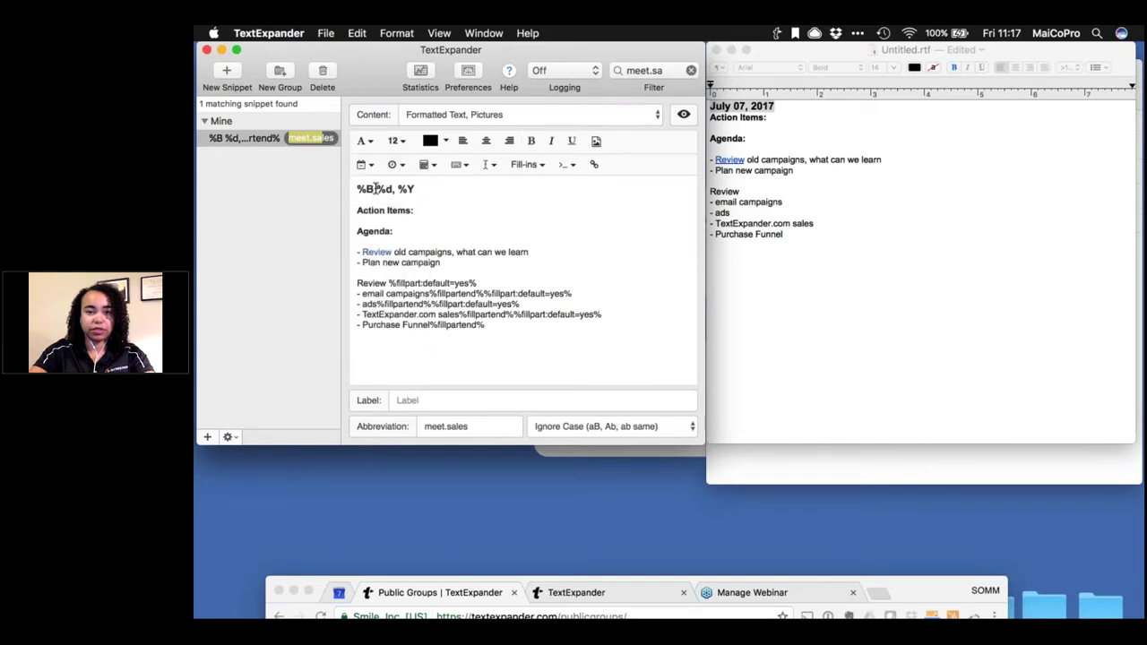
drag(372, 189, 356, 189)
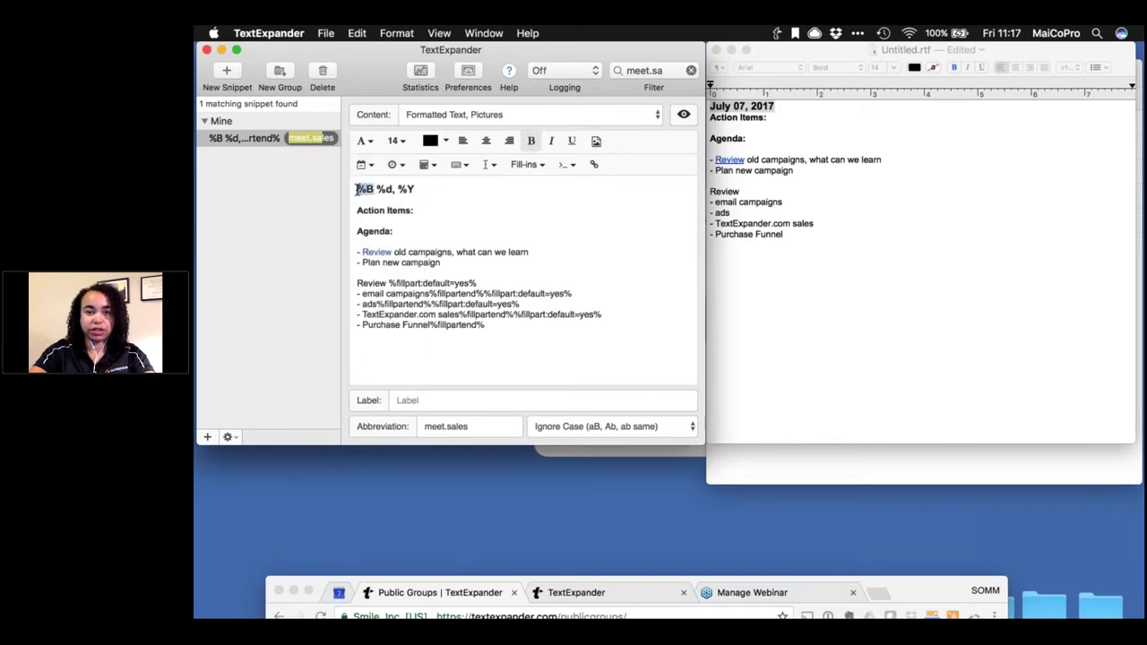
key(BackSpace)
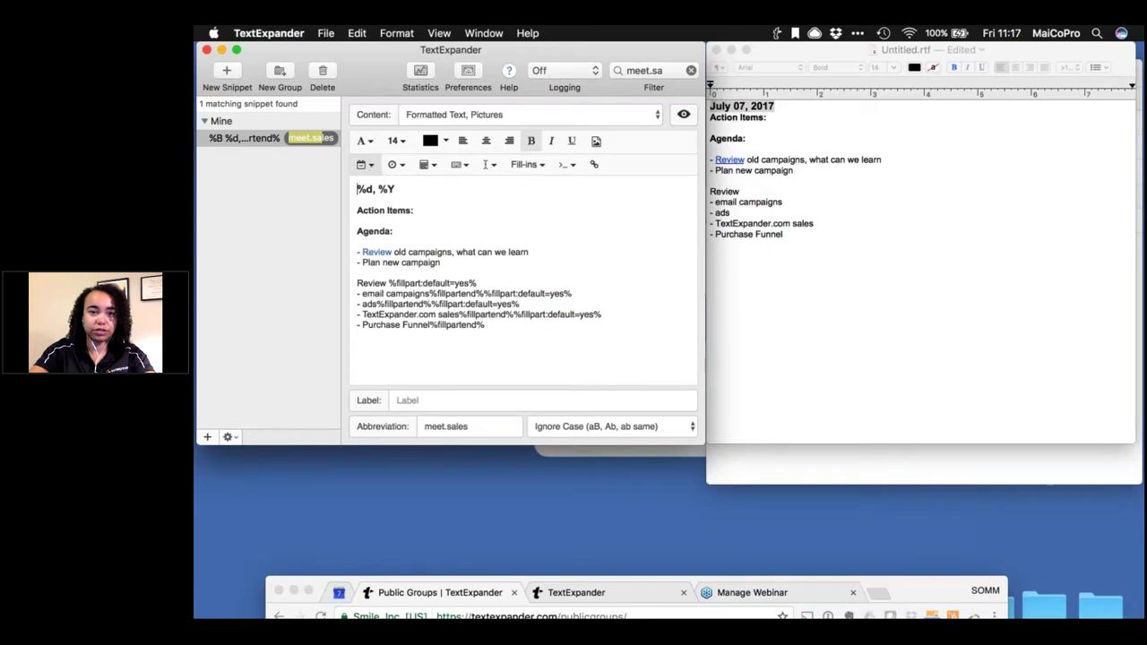
click(362, 164)
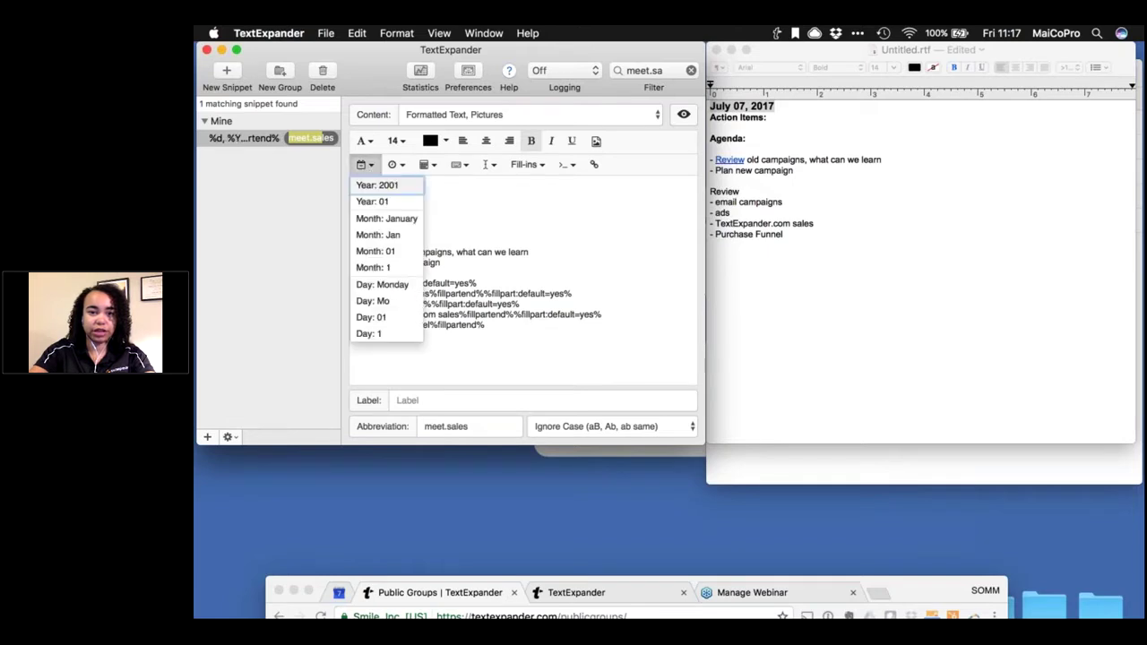
click(390, 218)
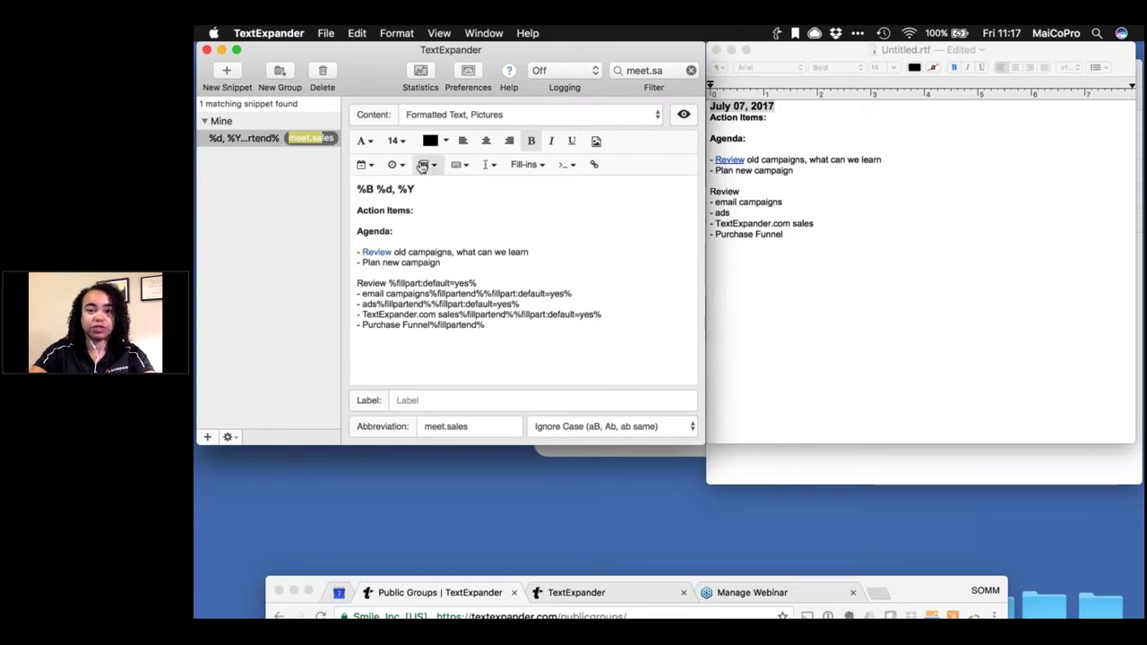
Step: Add date math of plus two days (%@+2D) before the date codes in the meet.sales snippet and preview the snippet
click(432, 166)
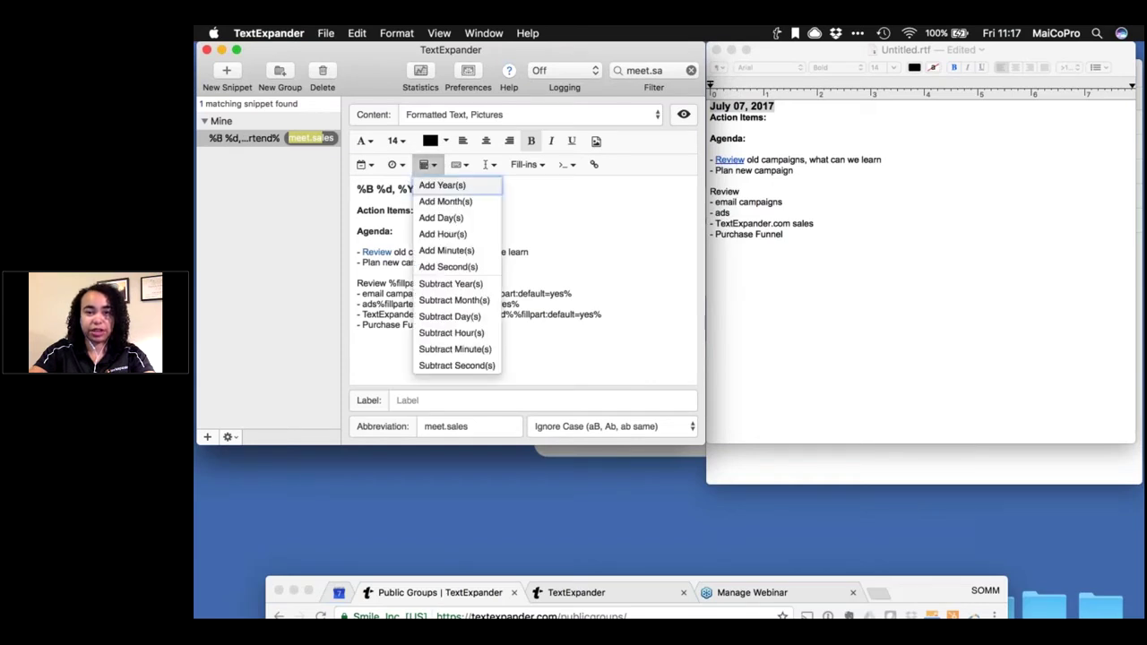
click(448, 220)
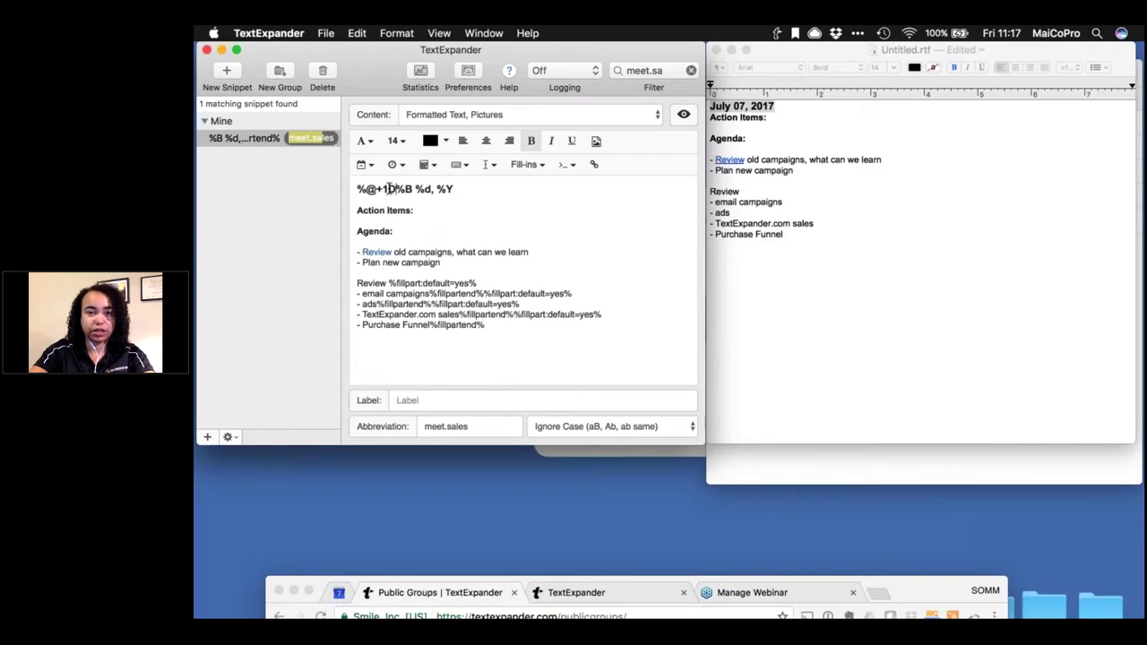
drag(395, 188, 357, 188)
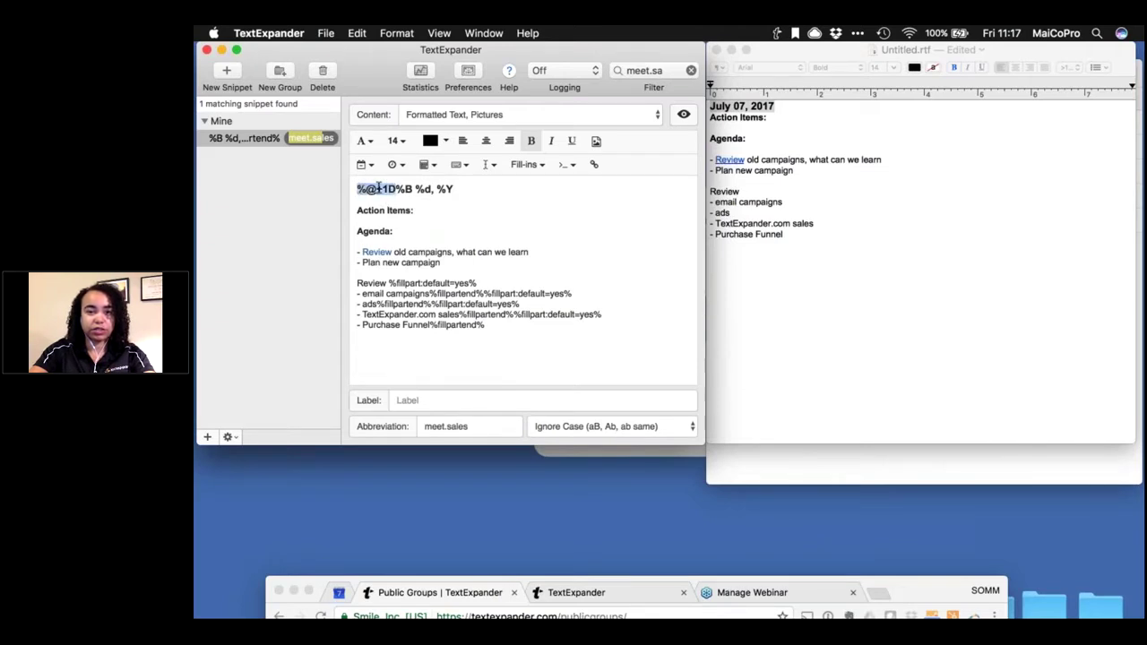
click(387, 189)
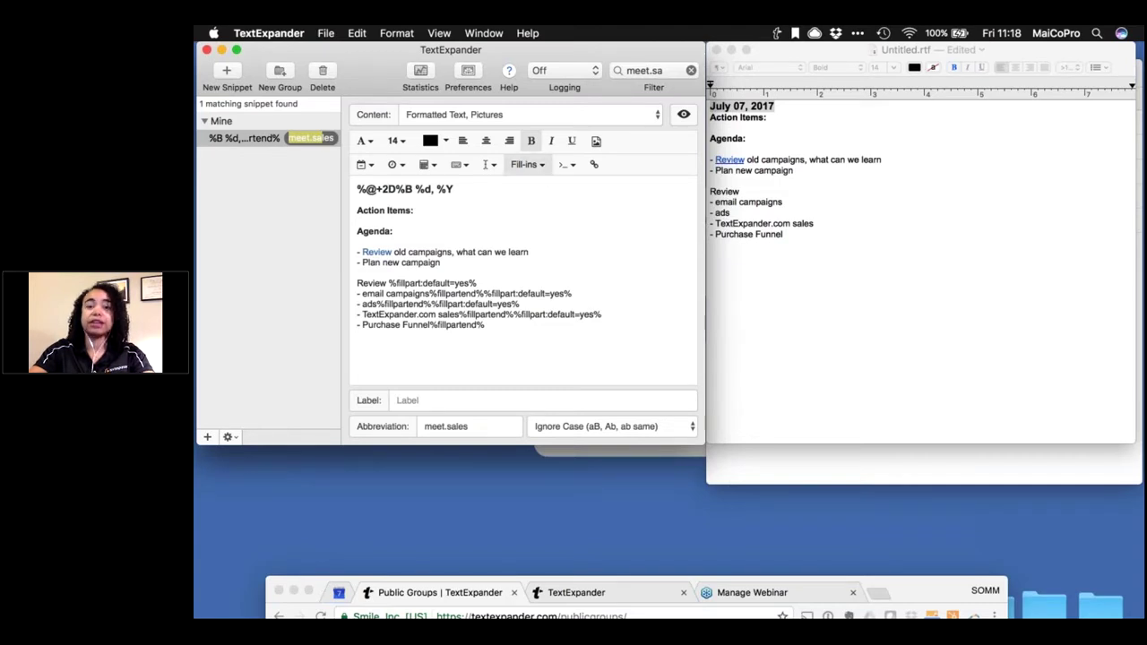
click(389, 190)
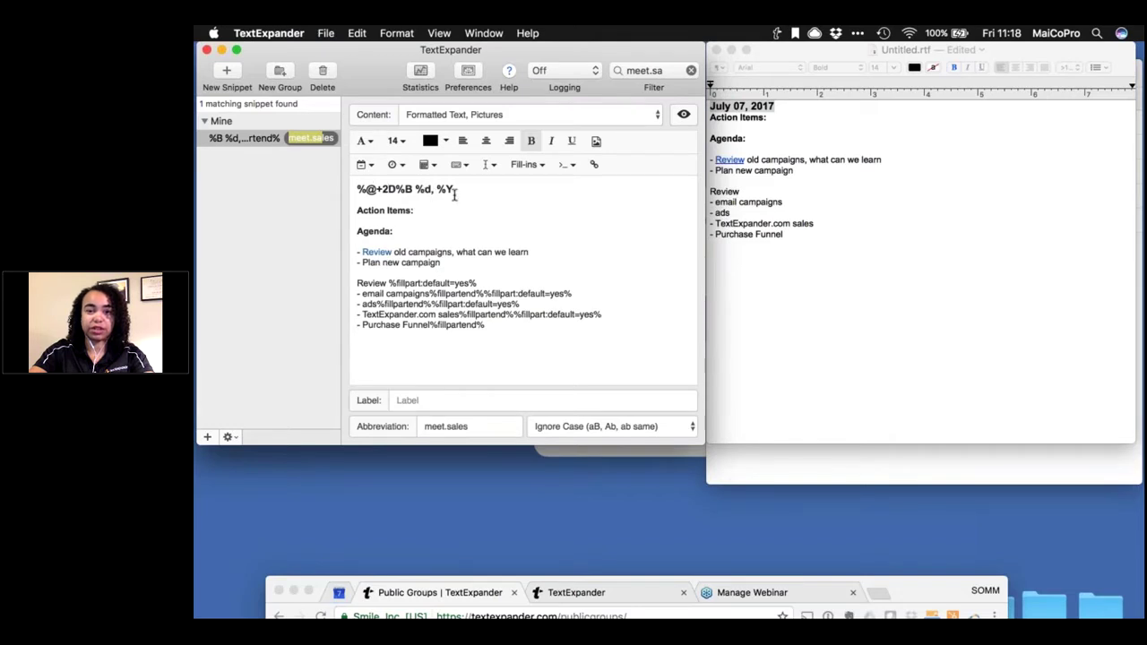
click(684, 117)
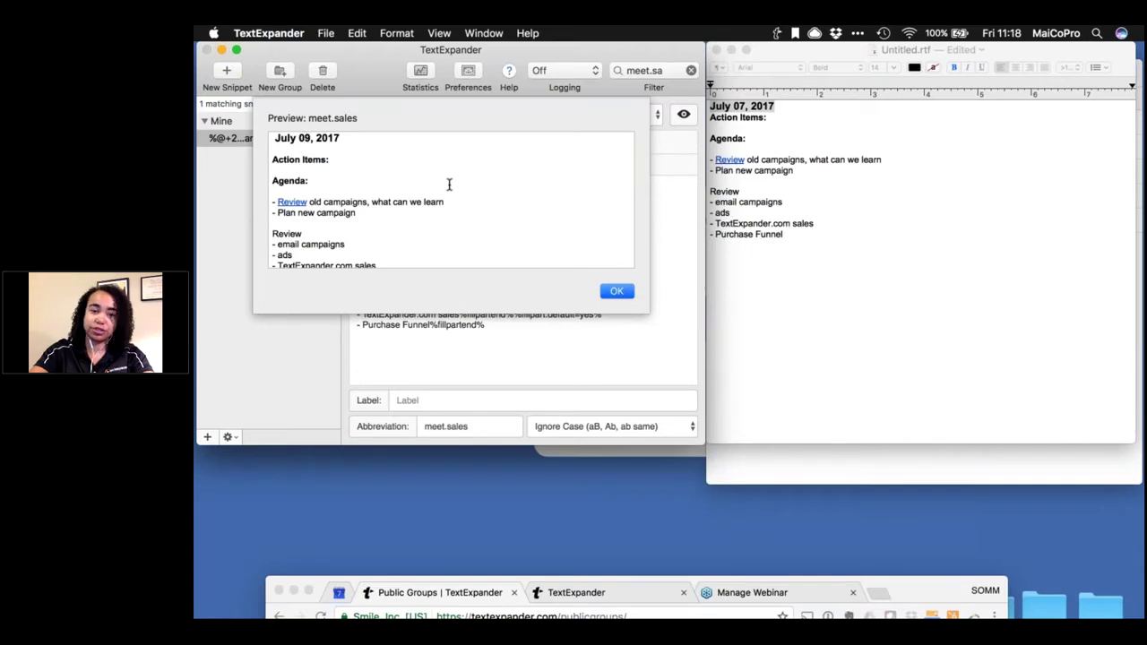
click(616, 291)
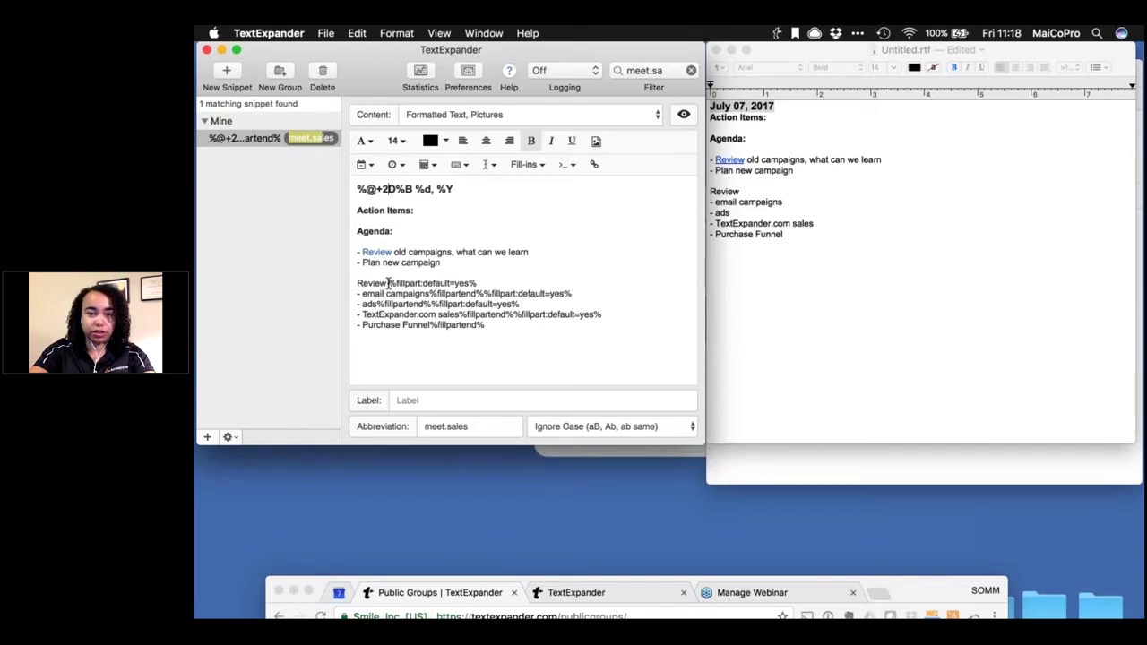
Step: Add the line "- Landing pages" below the Purchase Funnel item in the meet.sales snippet
drag(389, 283, 477, 283)
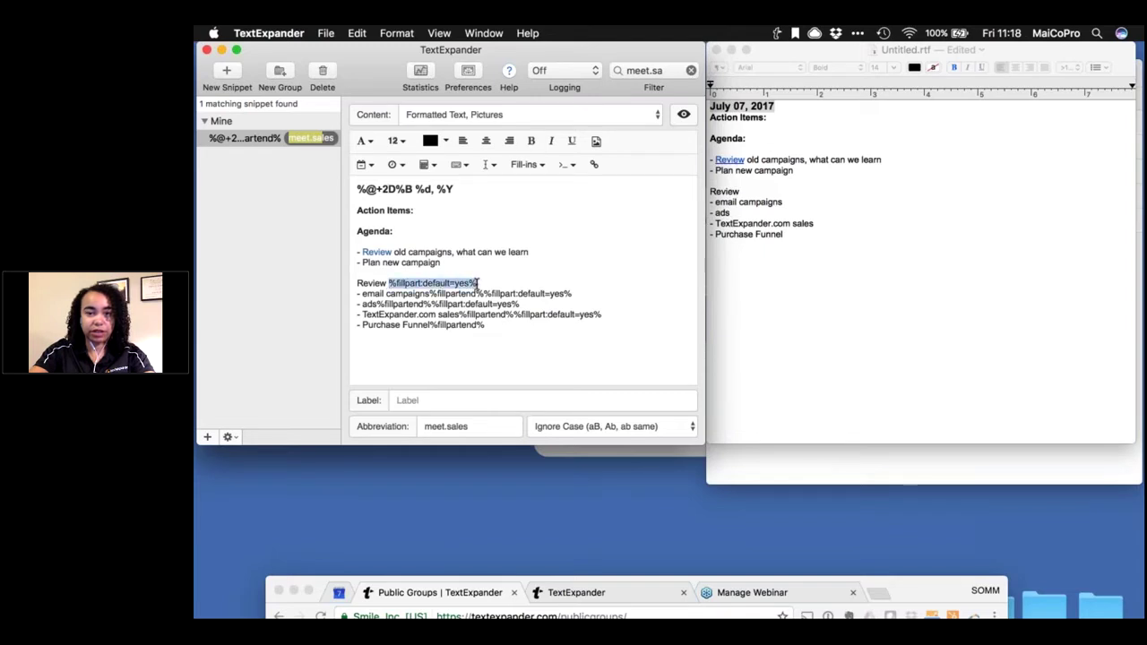
click(477, 284)
click(499, 326)
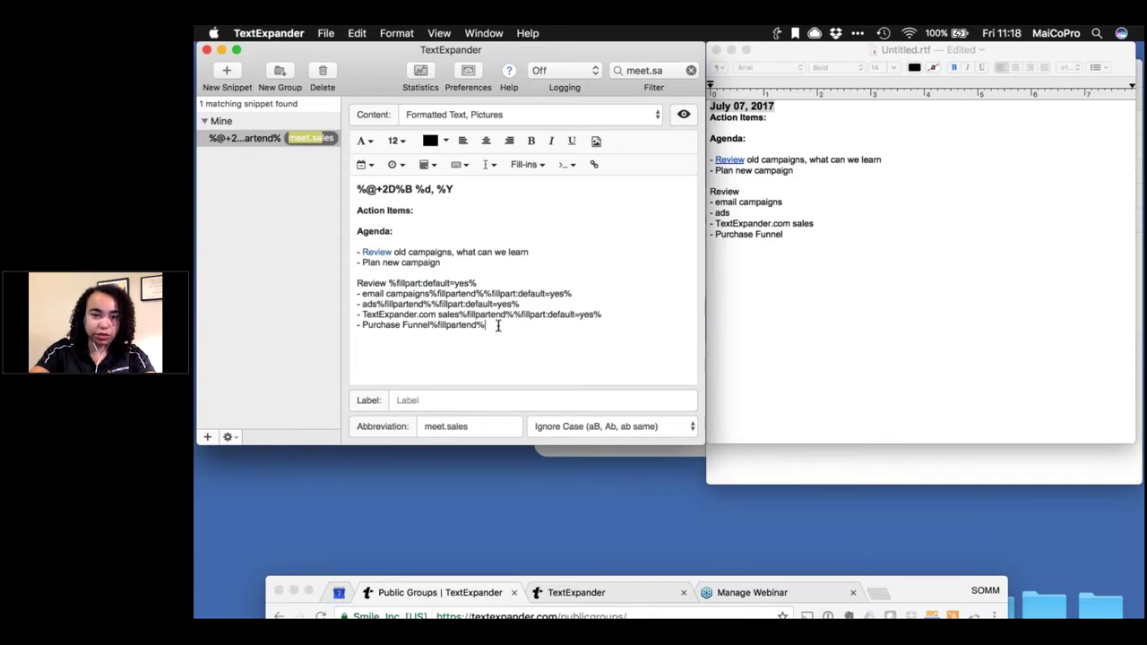
key(Return)
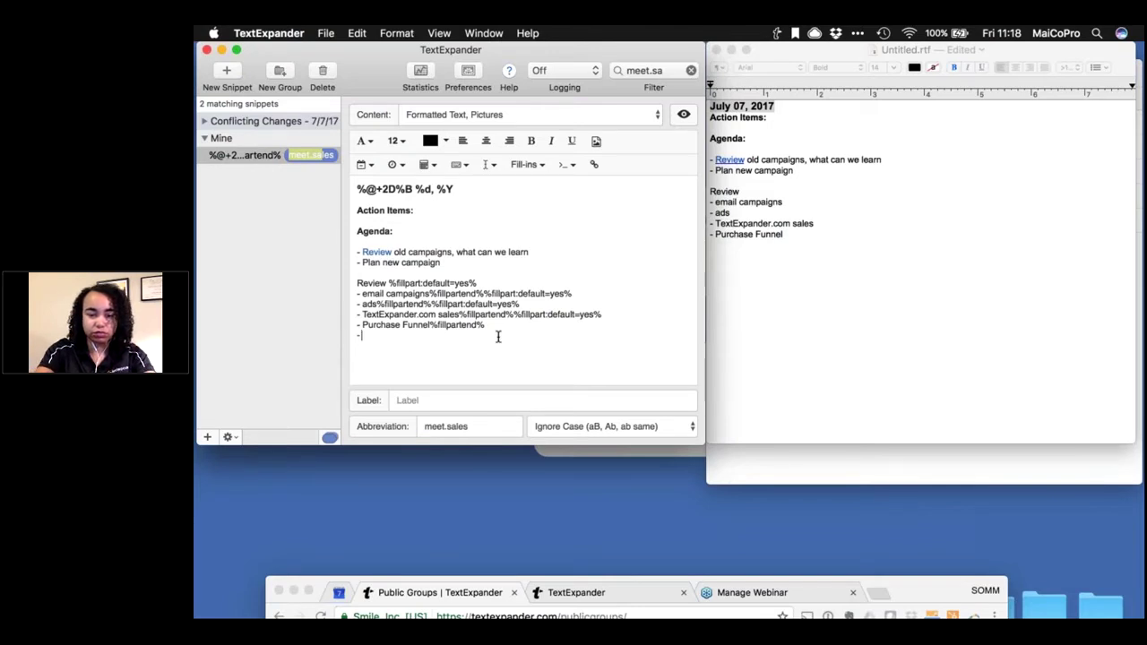
text(- Landing pages)
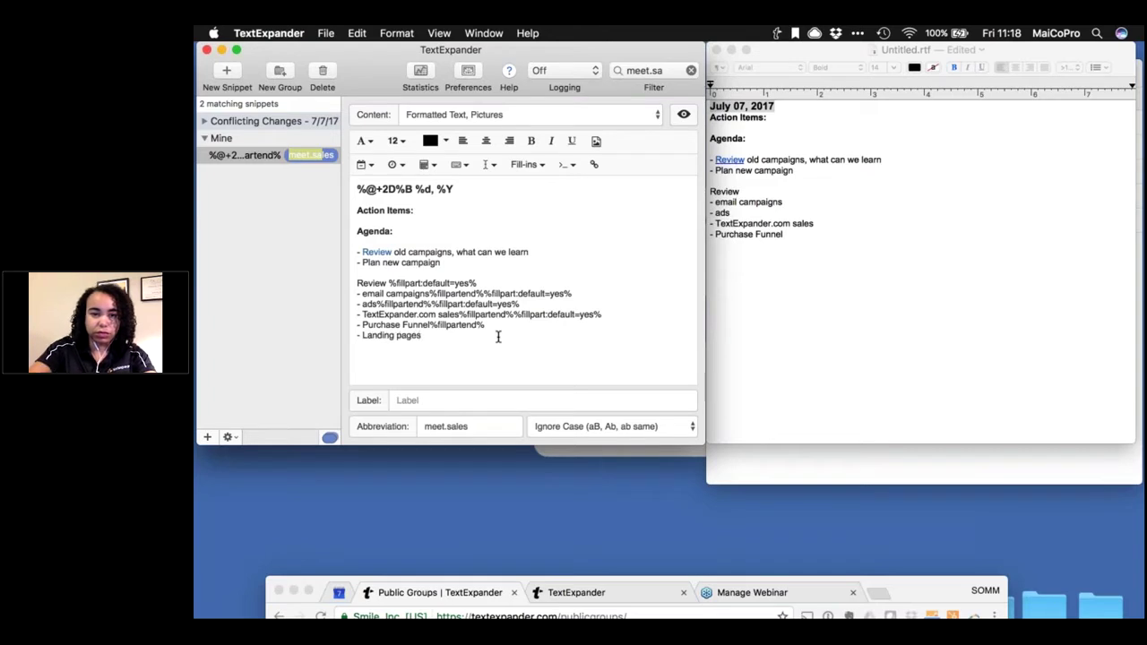
Step: Move the "- Landing pages" line into a new optional section below Purchase Funnel, replacing the placeholder "Optional content"
drag(427, 337, 353, 337)
key(super+c)
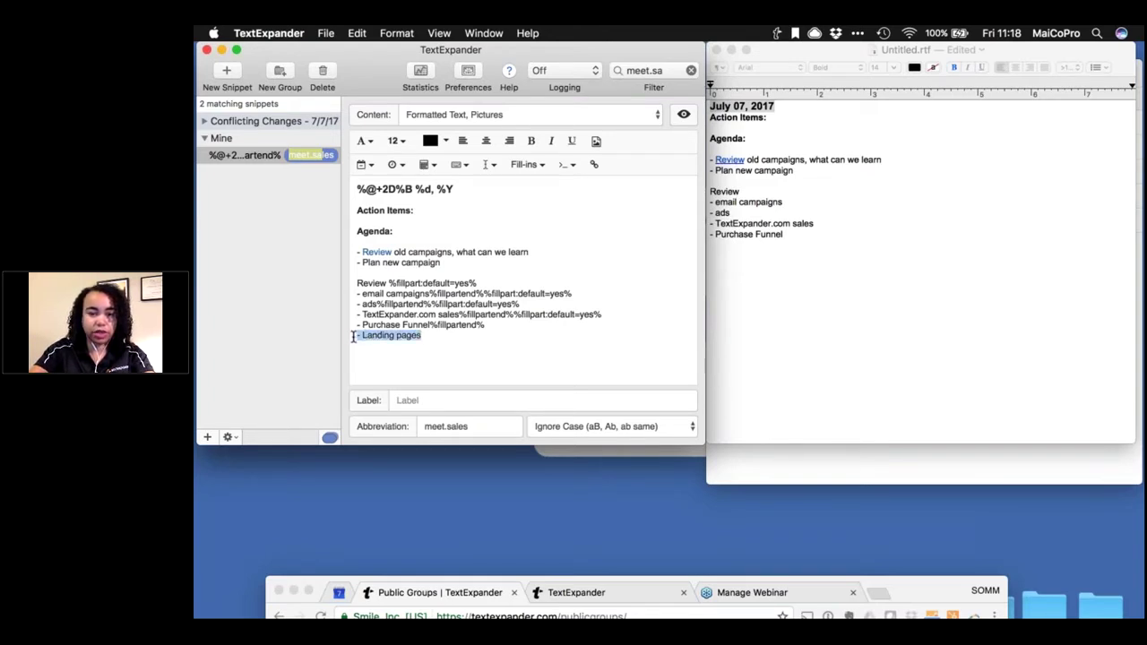
key(BackSpace)
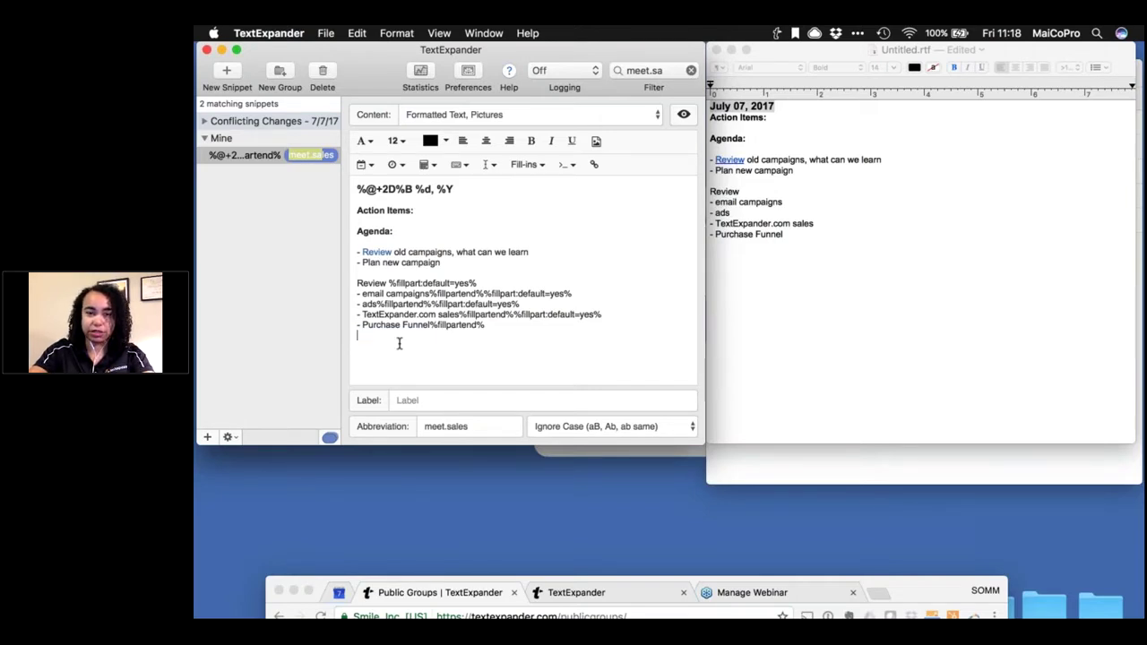
click(541, 167)
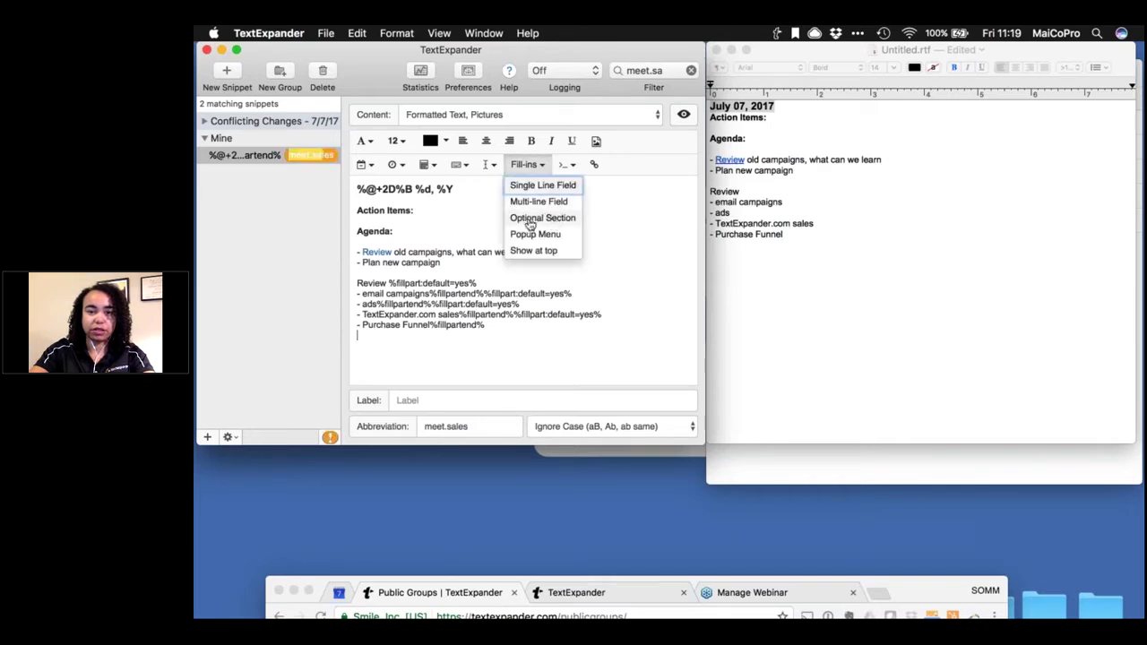
click(542, 218)
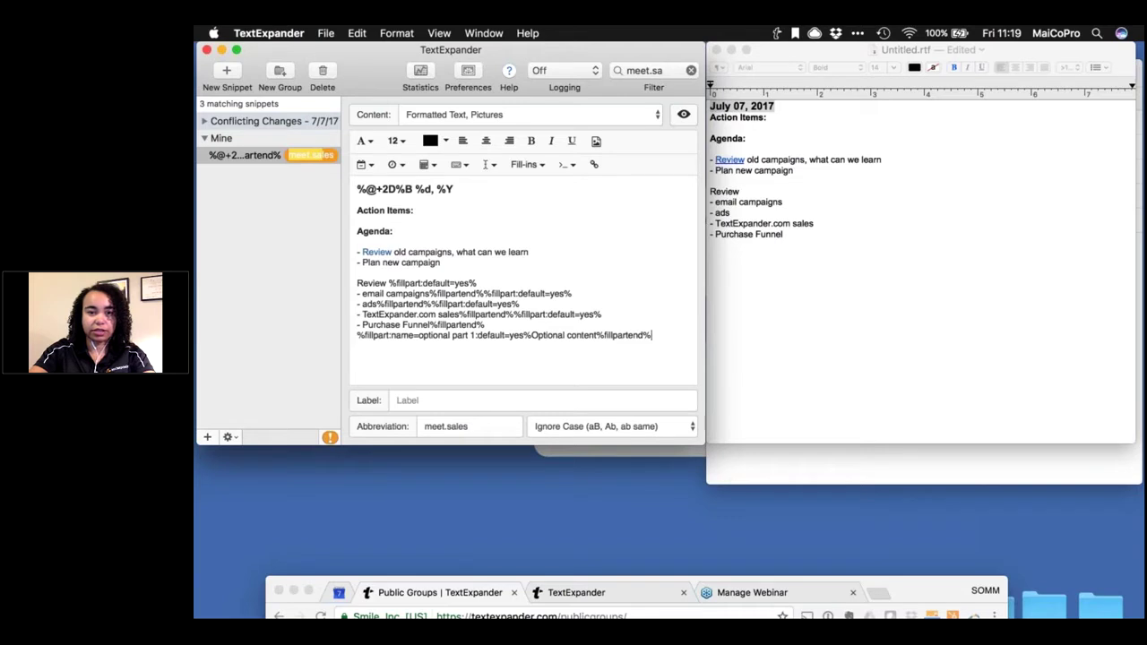
click(543, 334)
drag(652, 337, 597, 335)
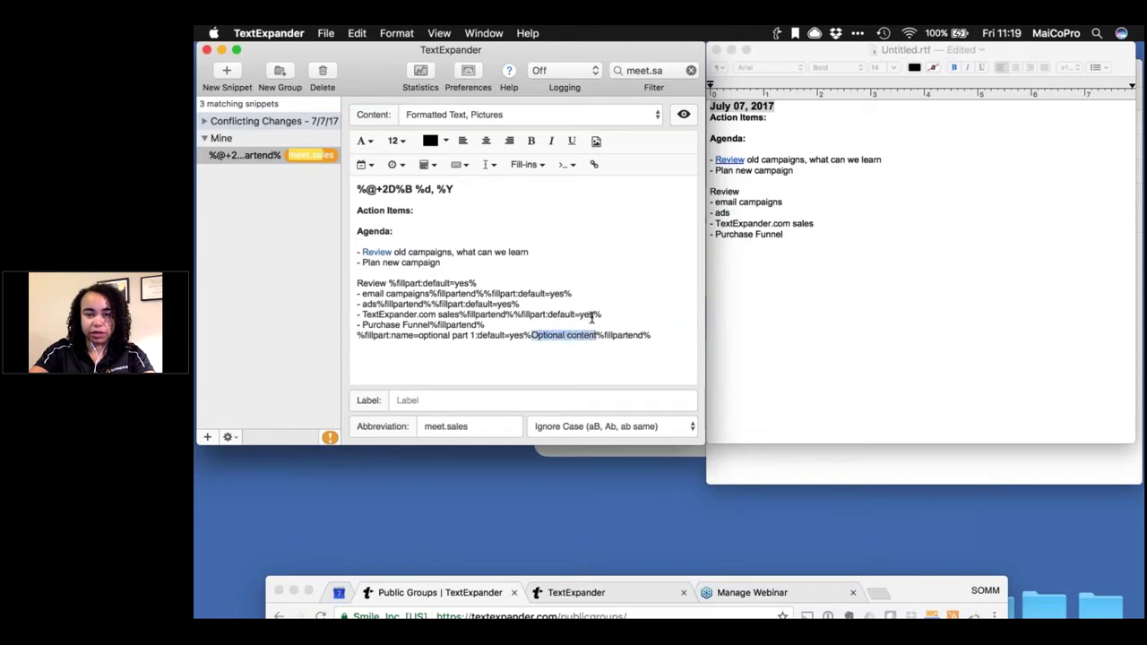
key(super+v)
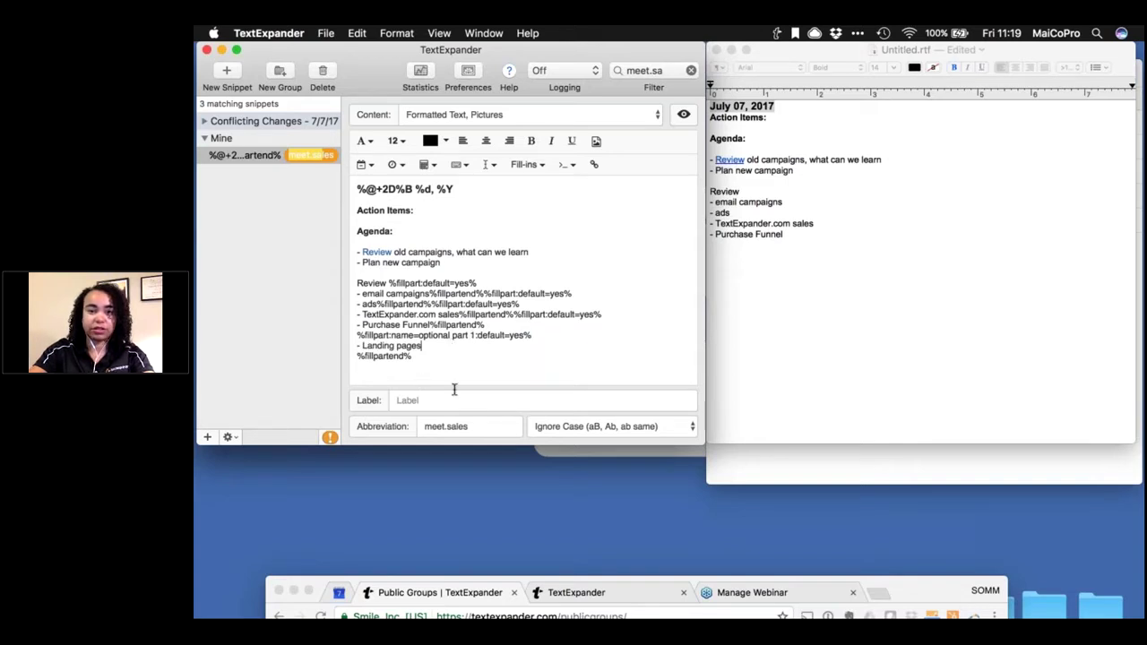
Step: Expand the meet.sales snippet below the existing agenda in the TextEdit document, keeping all five optional items
click(778, 339)
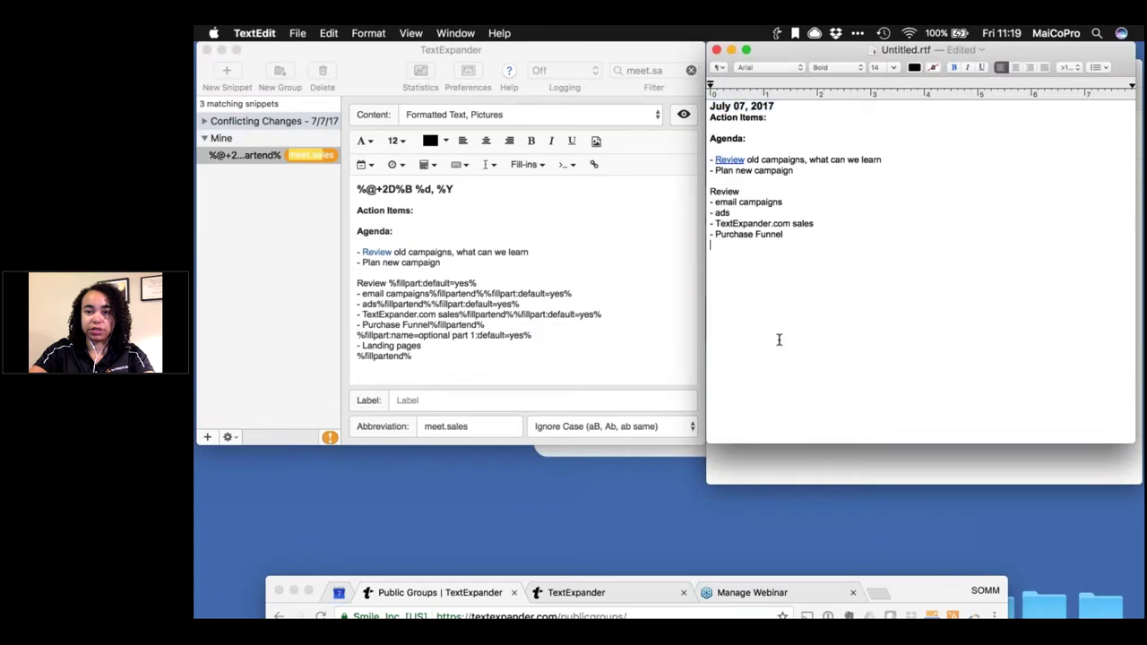
text(meet.saes)
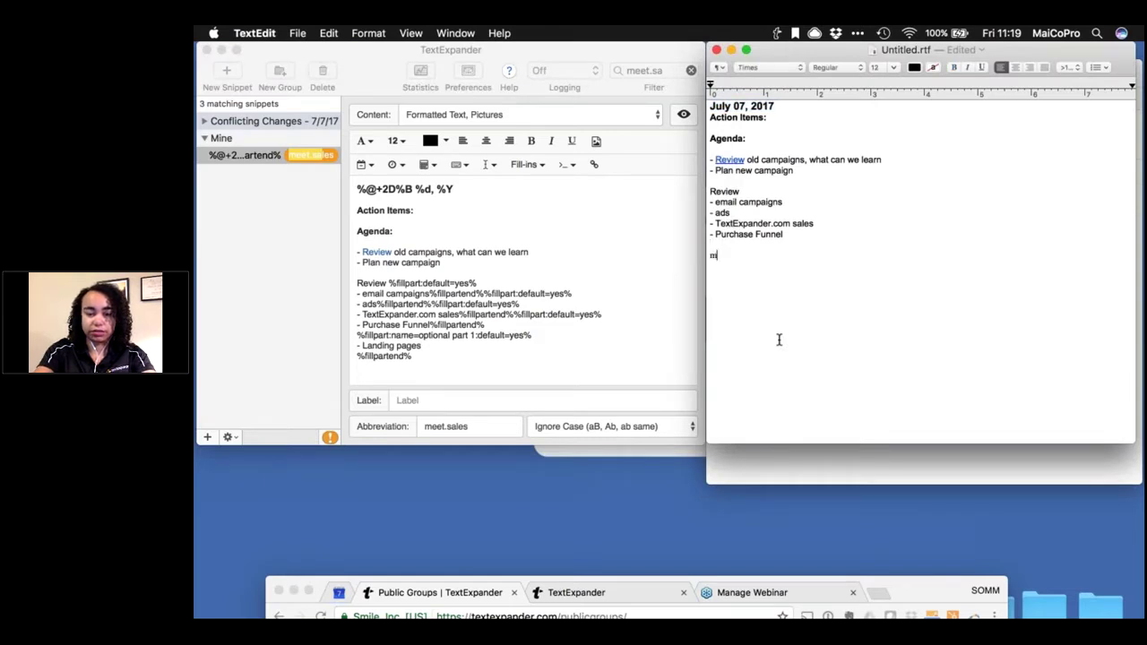
key(BackSpace)
key(BackSpace)
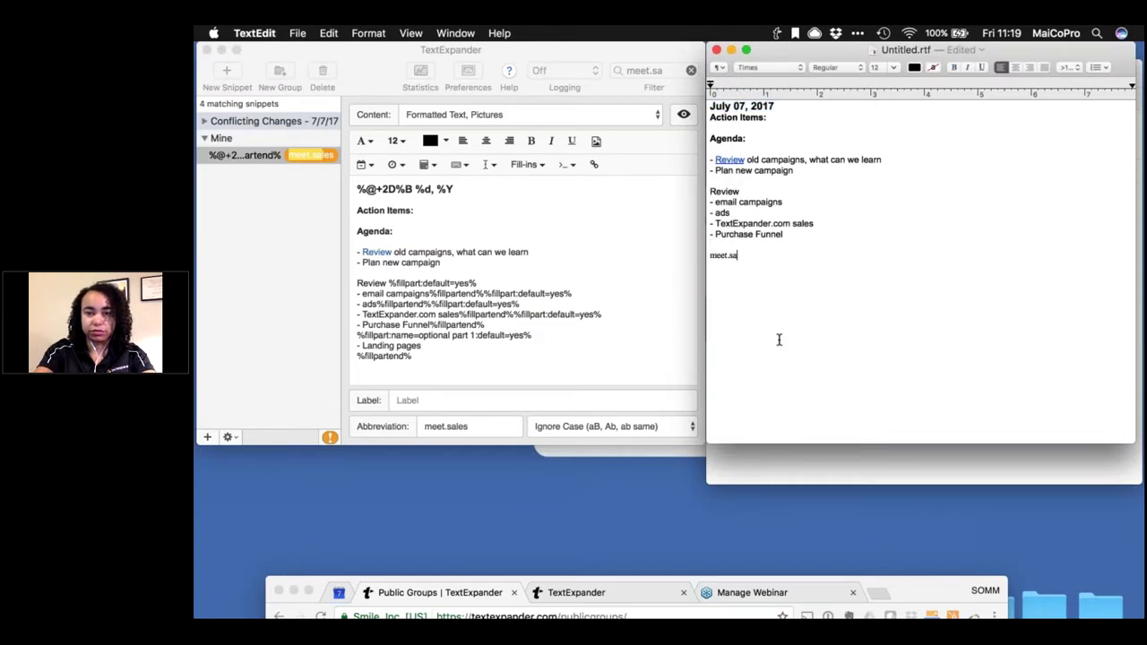
text(les)
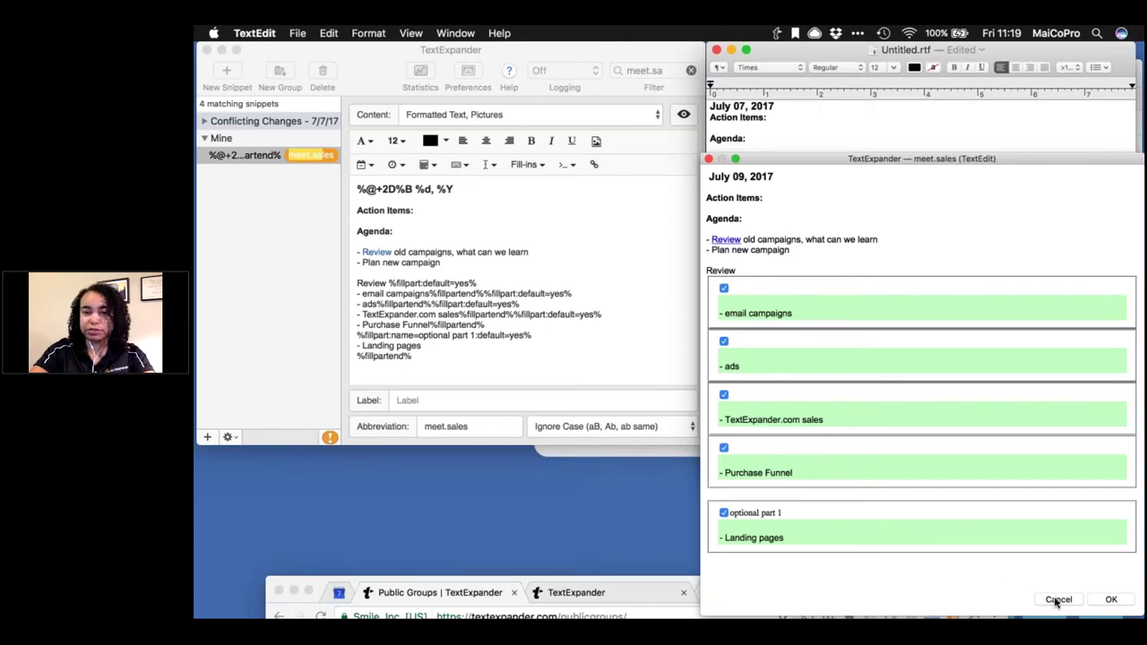
click(1111, 601)
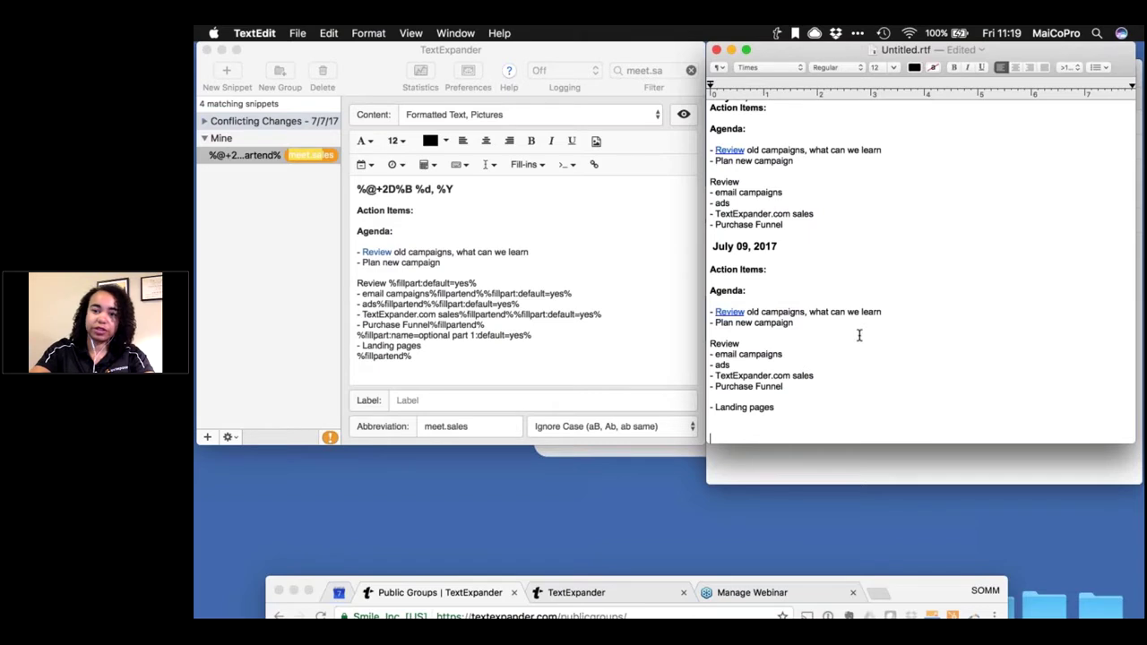
Step: Switch to the blank Mail message and expand the salesemail snippet in it
key(ctrl+Right)
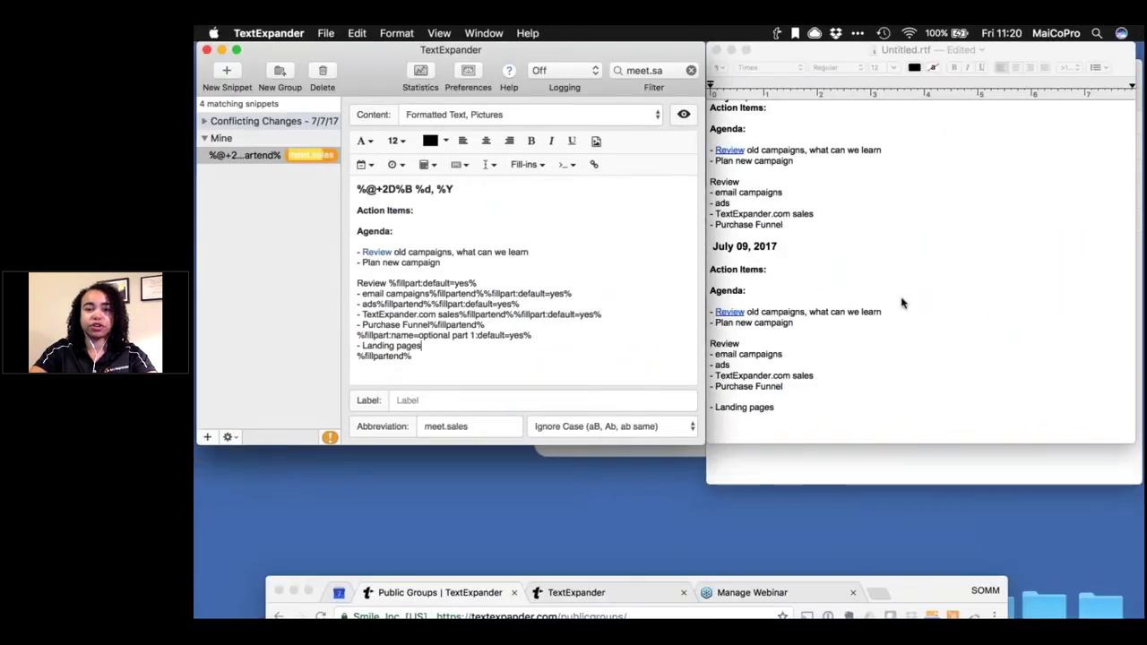
click(790, 420)
click(796, 475)
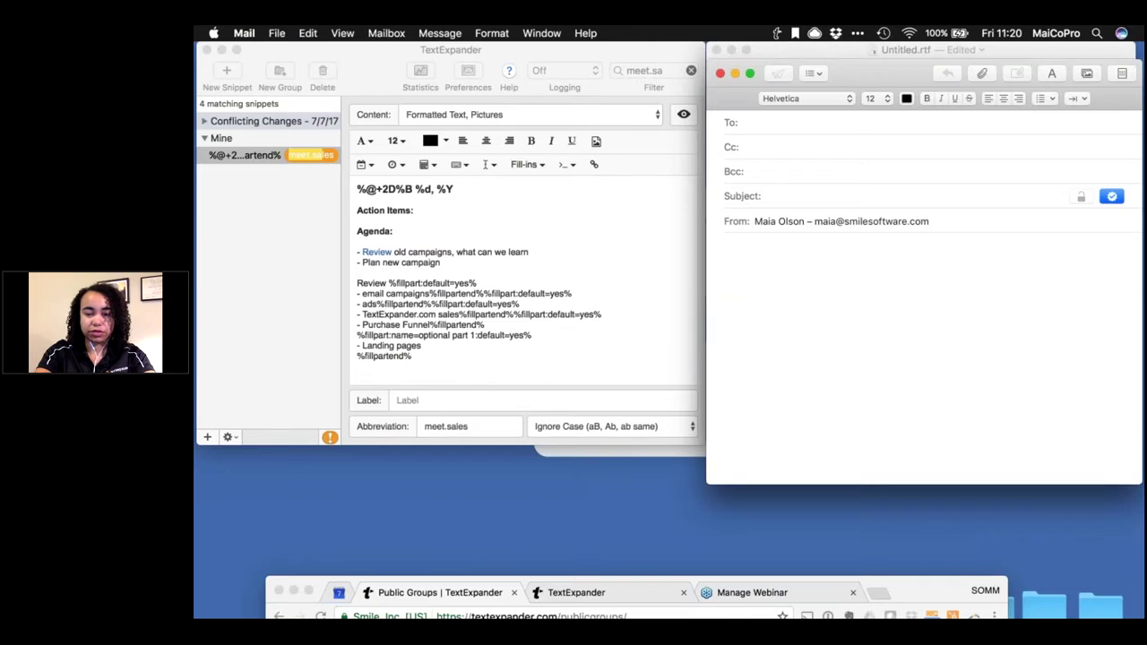
text(salesemail)
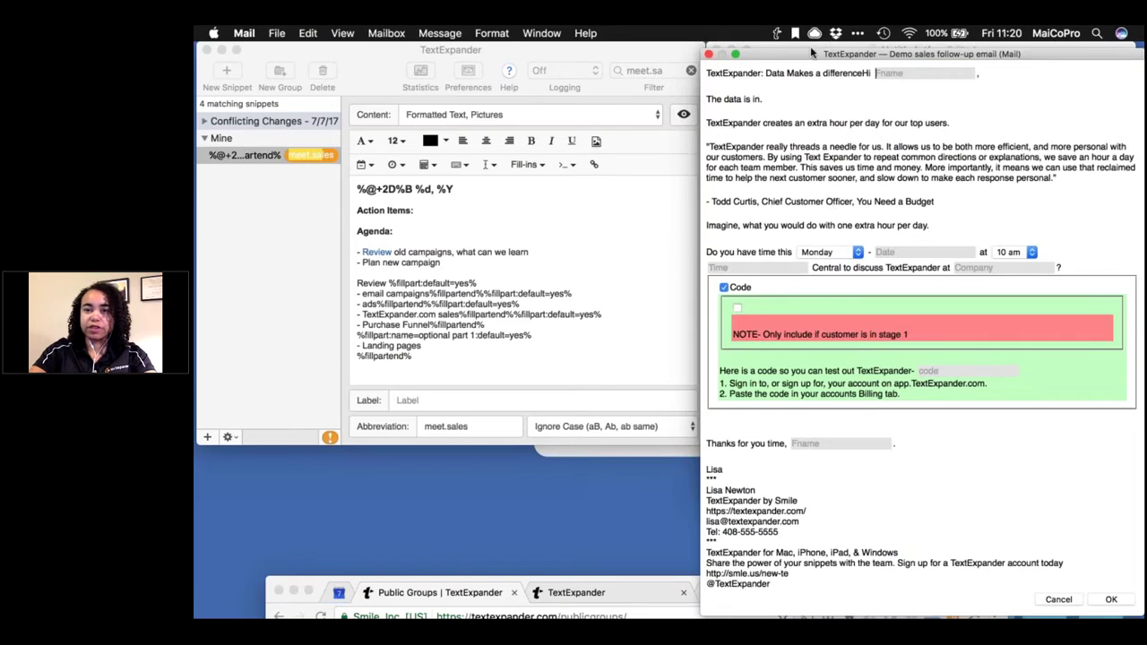
Step: Enter the recipient's first name in the sales email fill-ins and choose Wednesday as the meeting day
drag(810, 56, 788, 48)
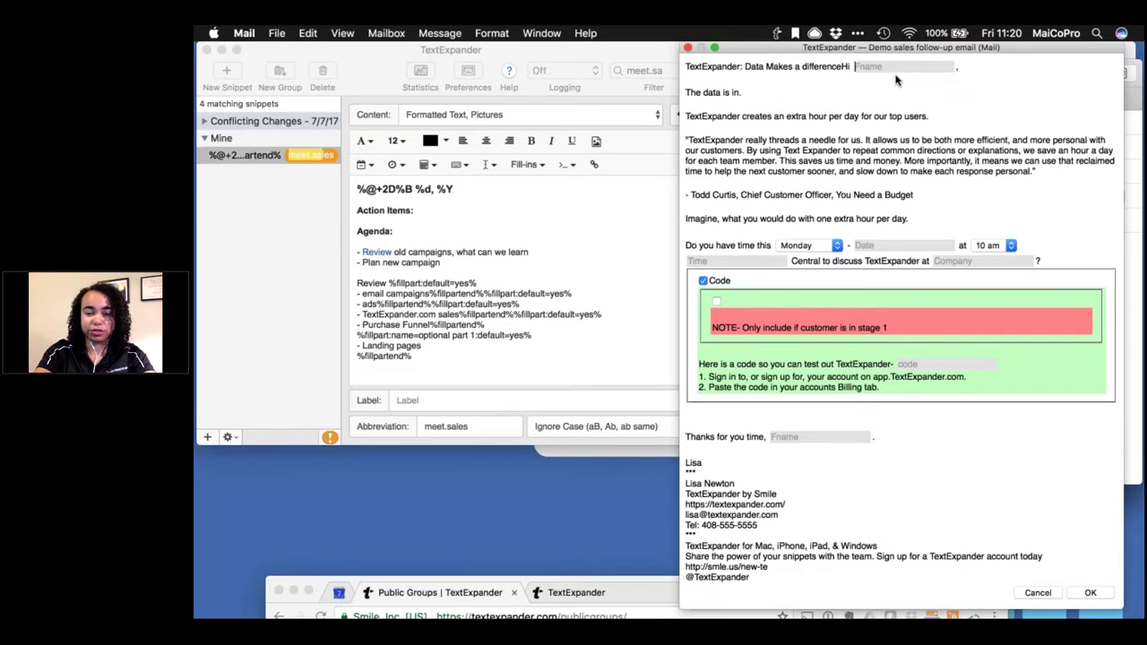
text(Bob)
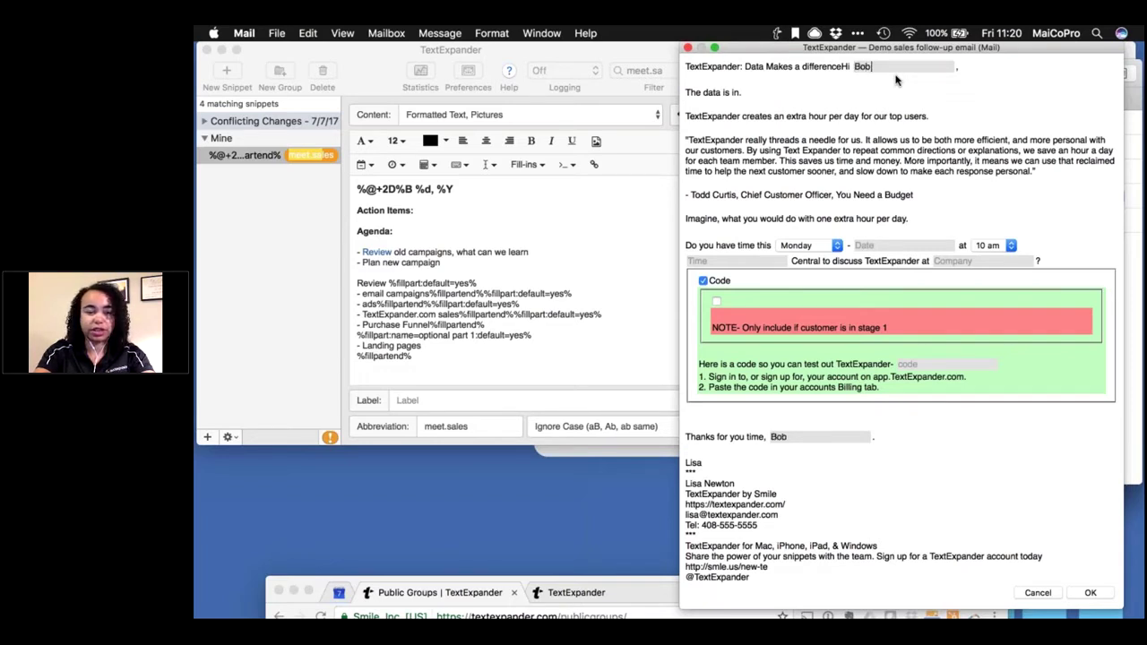
key(Tab)
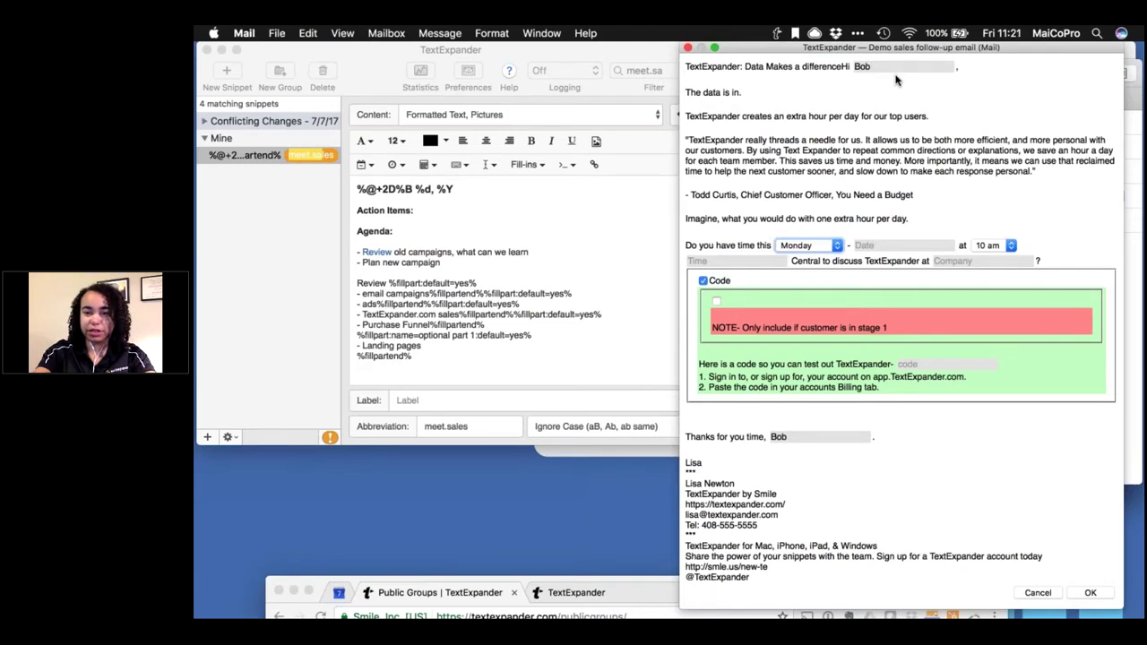
key(space)
key(Down)
key(Down)
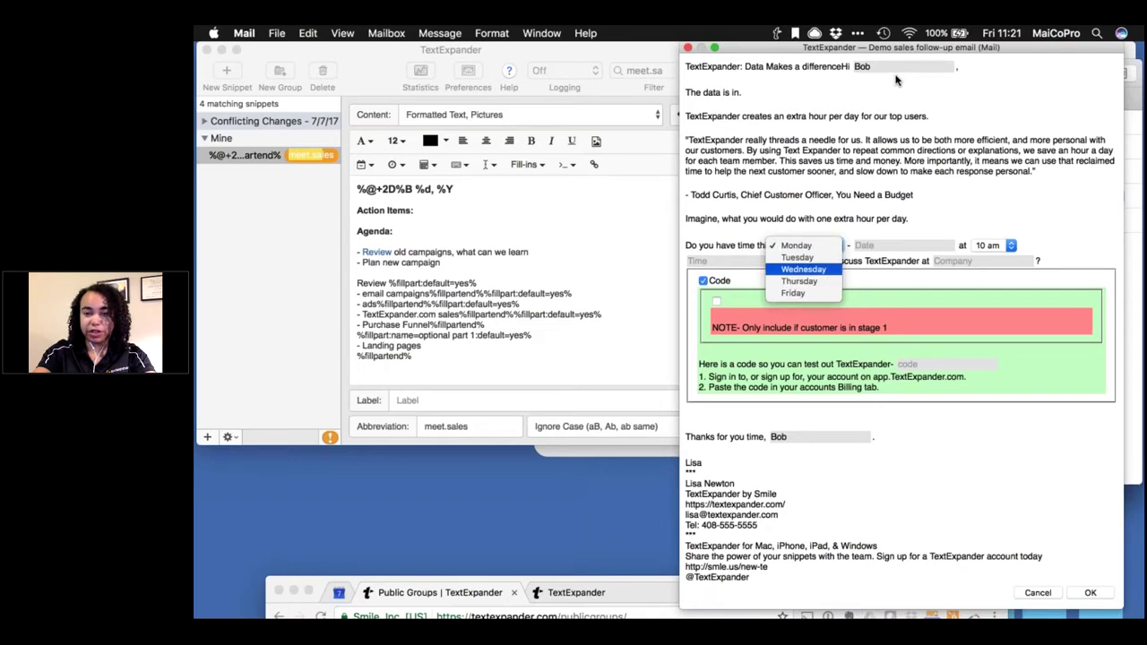
key(Return)
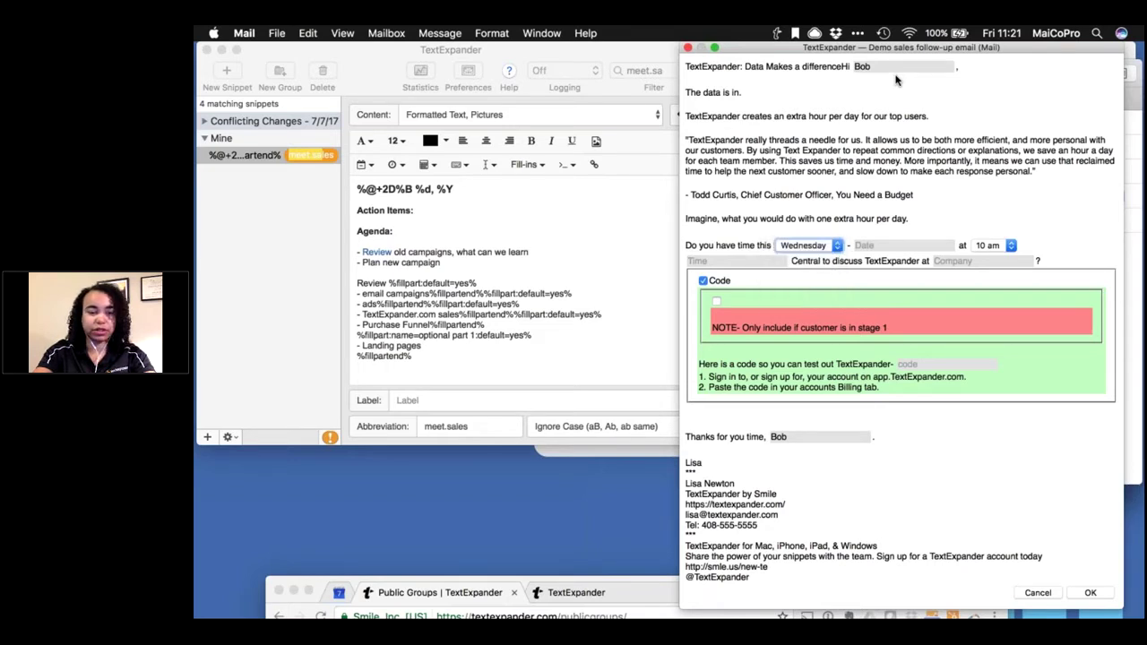
Step: Set the meeting date to 07/09/2017, the time to 2 pm and the company to Acme in the fill-ins
key(Tab)
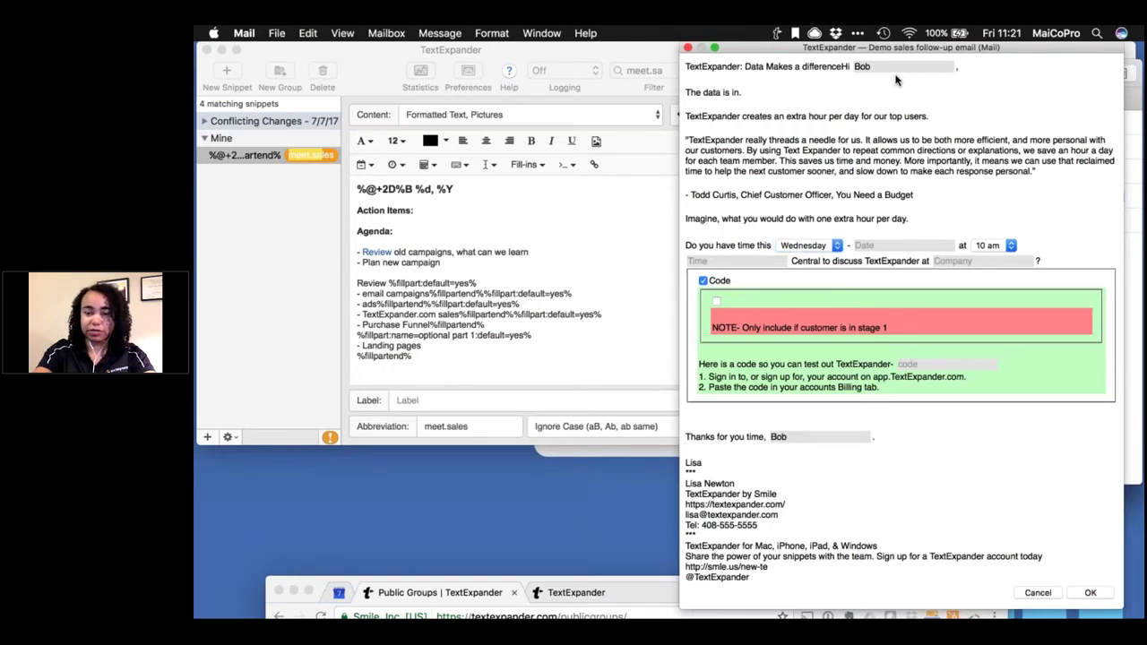
text(07/09/2017)
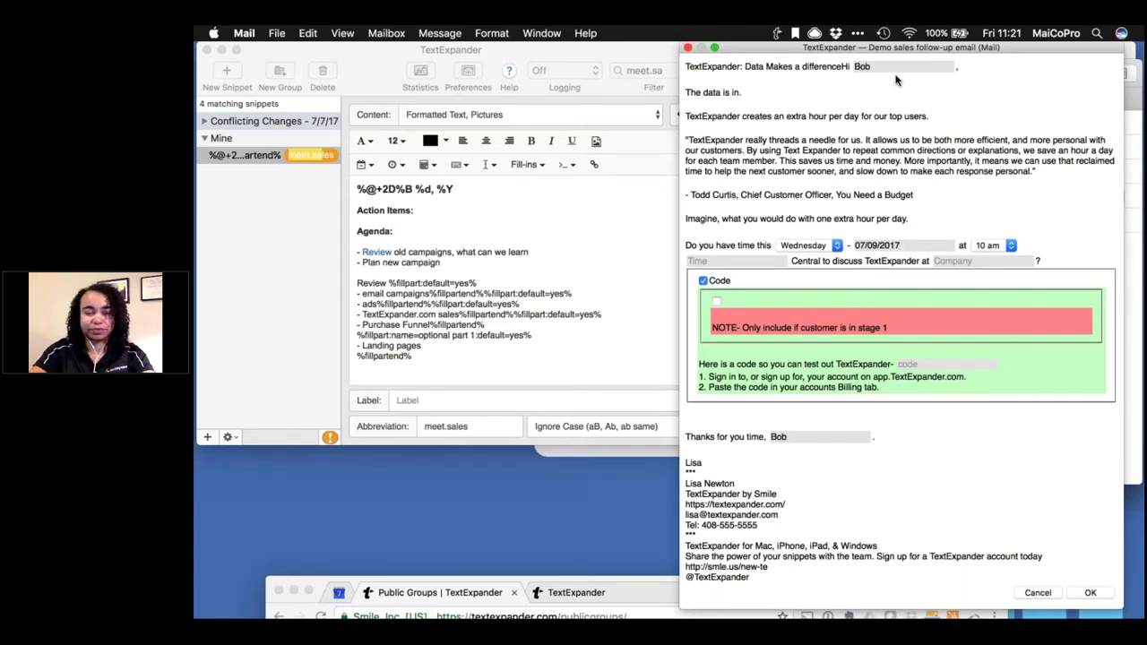
key(Tab)
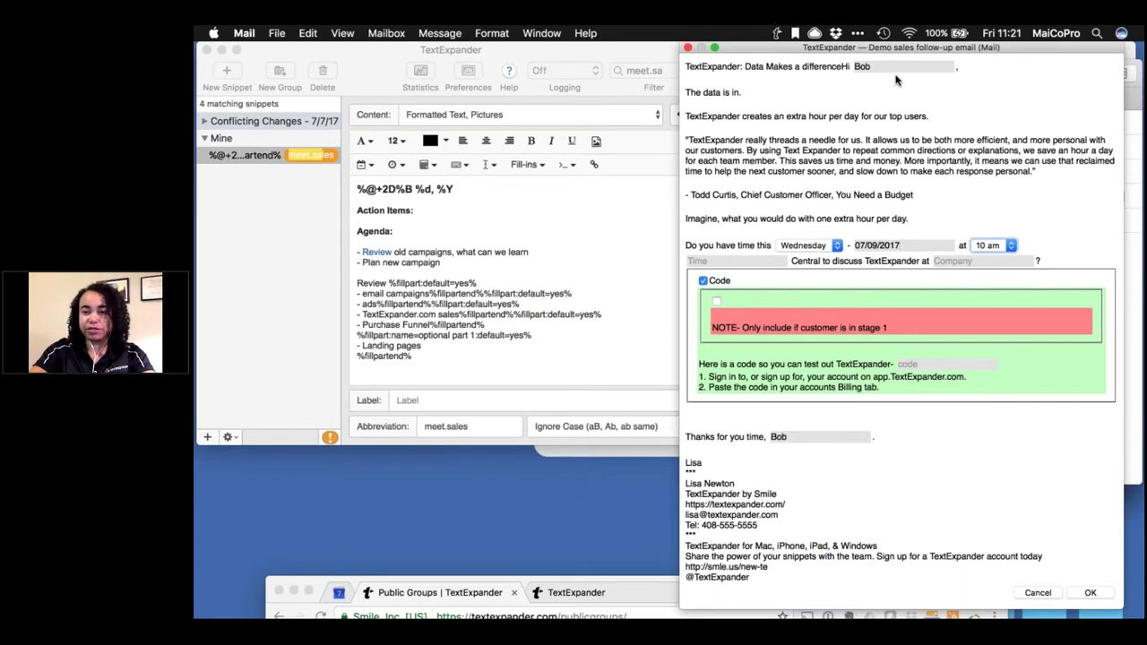
key(space)
key(Down)
key(Up)
key(Down)
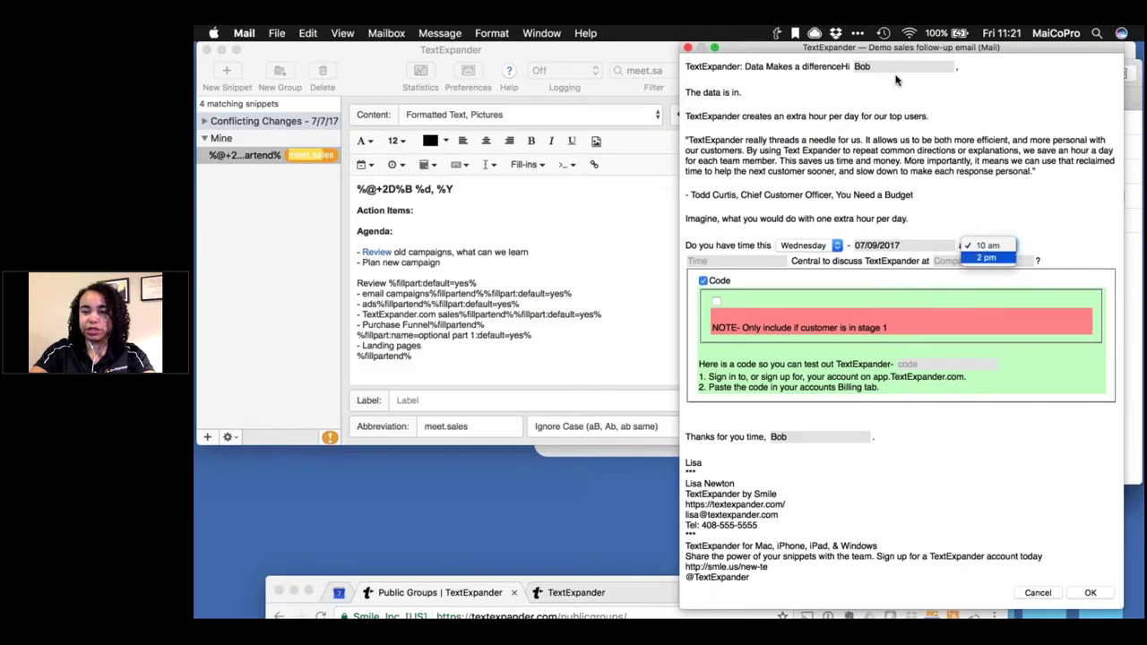
key(Return)
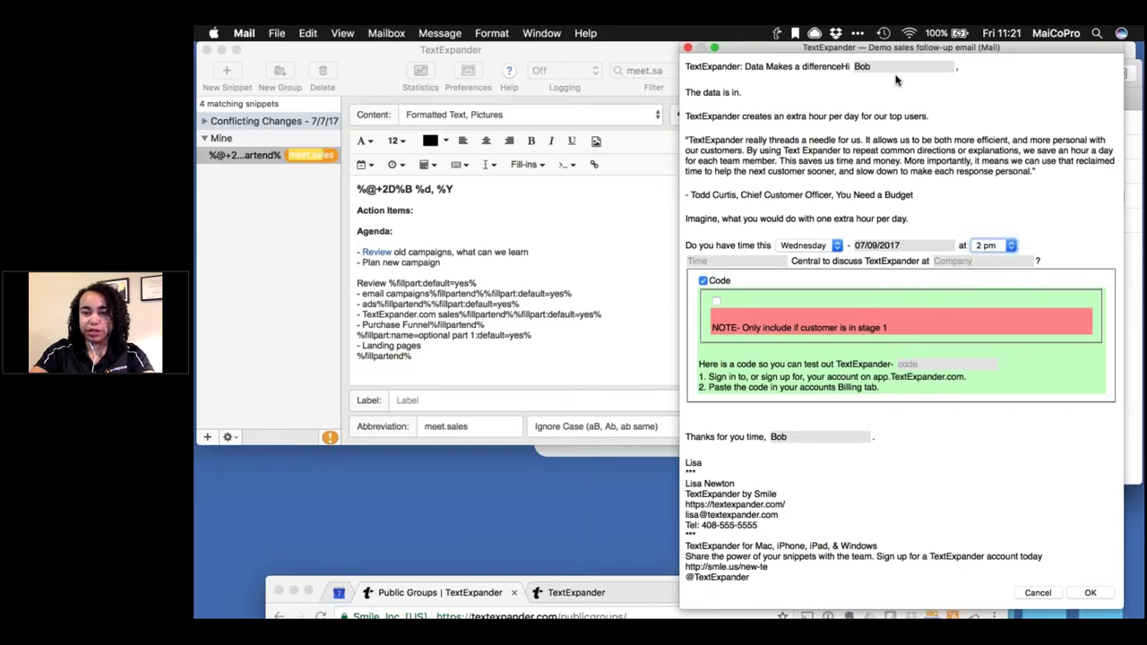
key(Tab)
text(Acme)
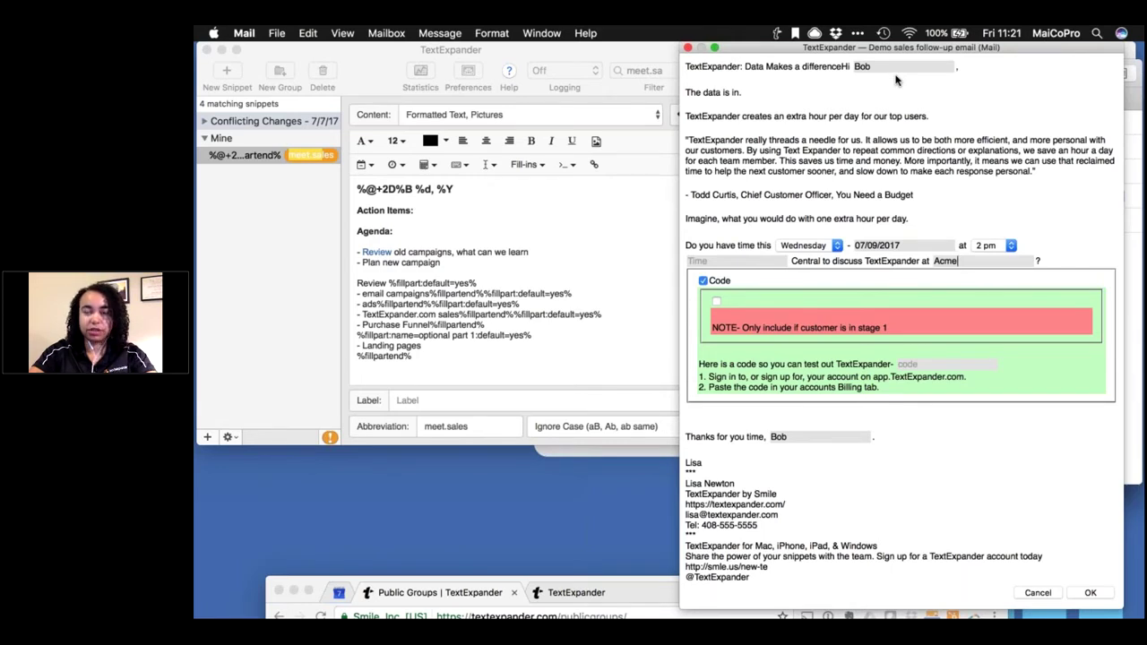
Step: Switch the optional Code section off and back on twice
key(Tab)
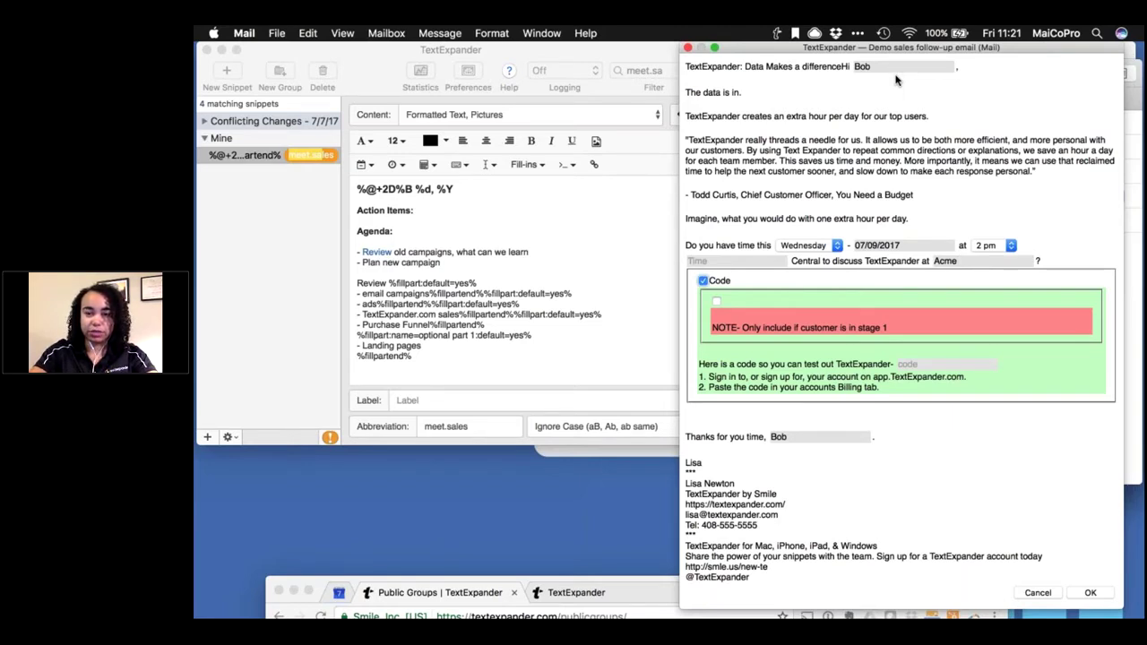
key(space)
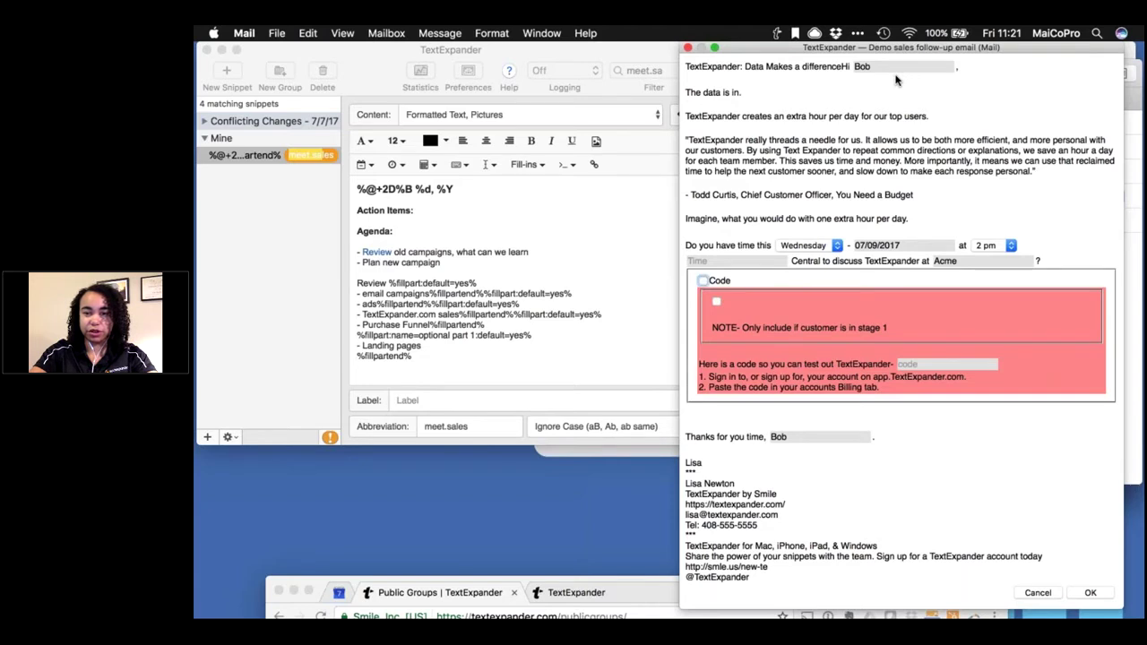
key(space)
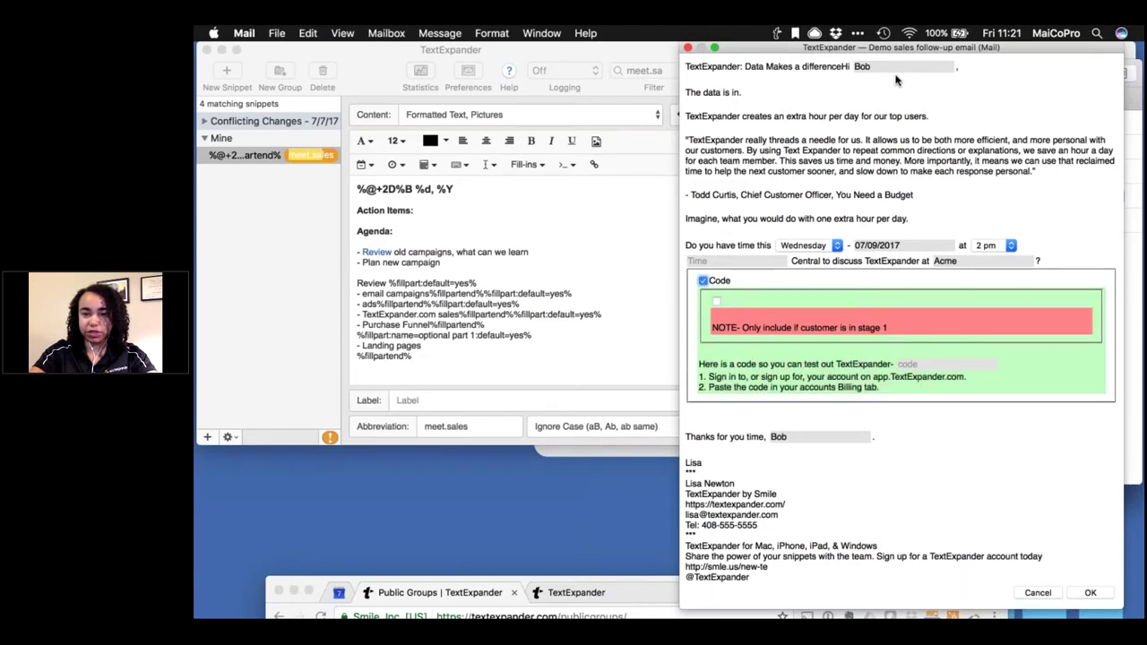
key(space)
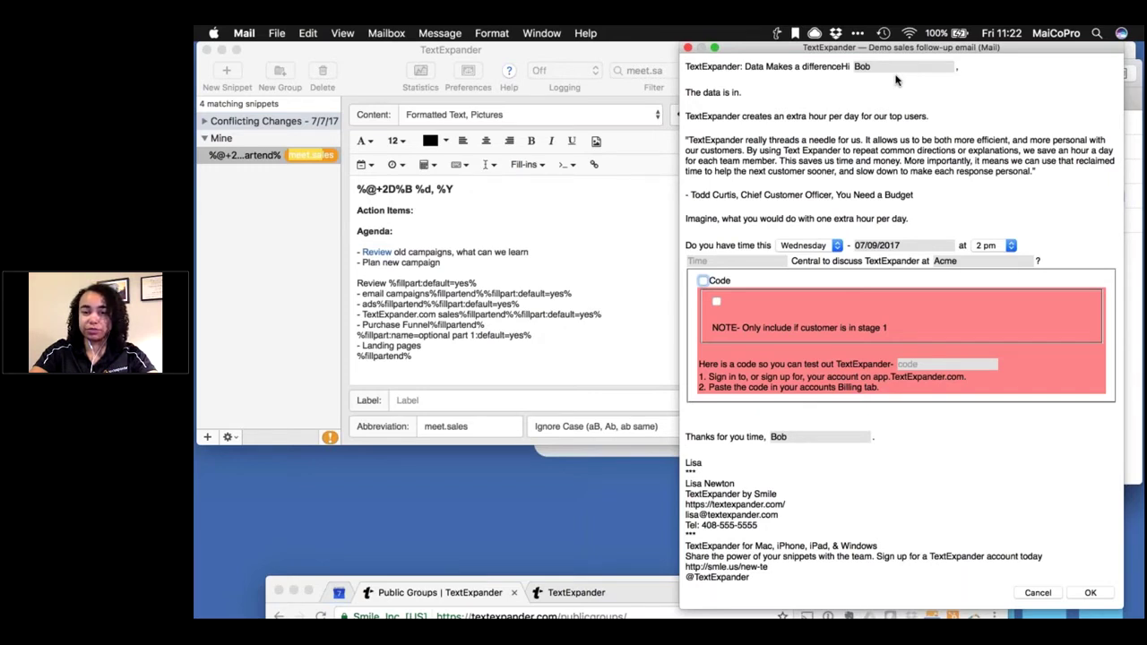
key(space)
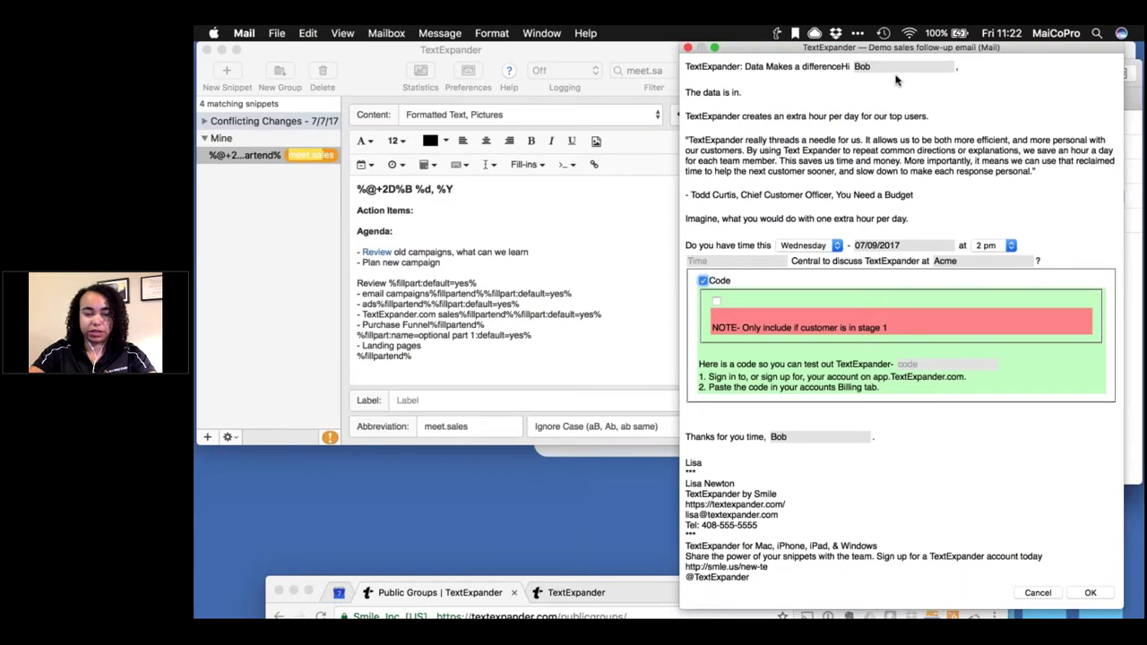
Step: Insert the filled-in email into the message with the stage 1 note excluded, and select its subject line
key(Tab)
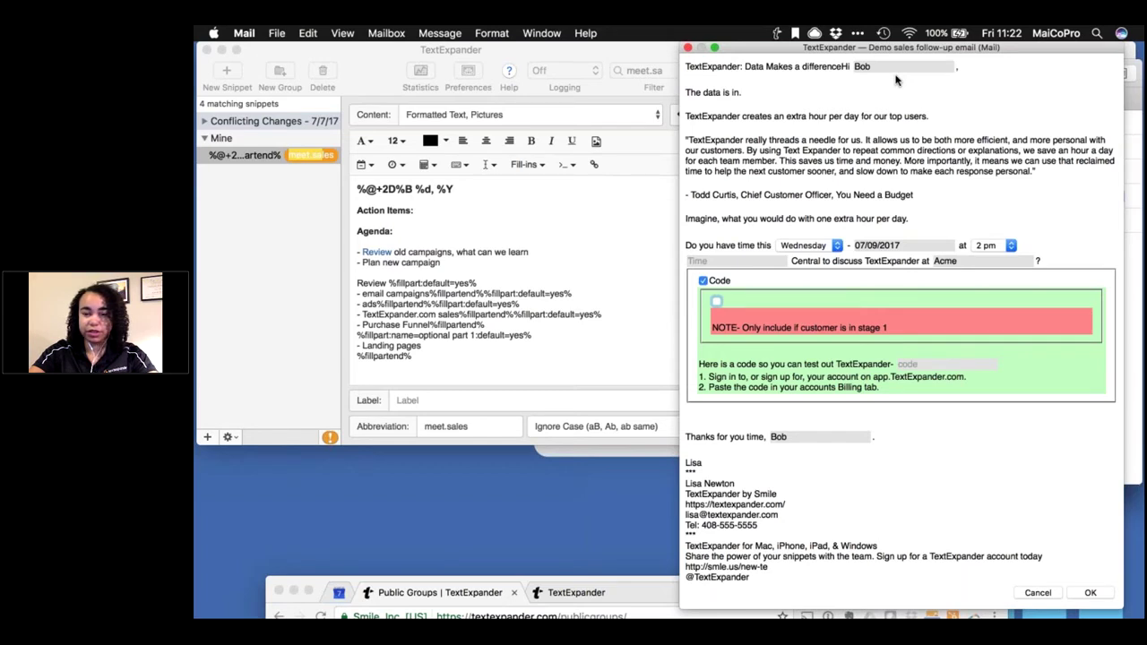
key(Tab)
key(Tab)
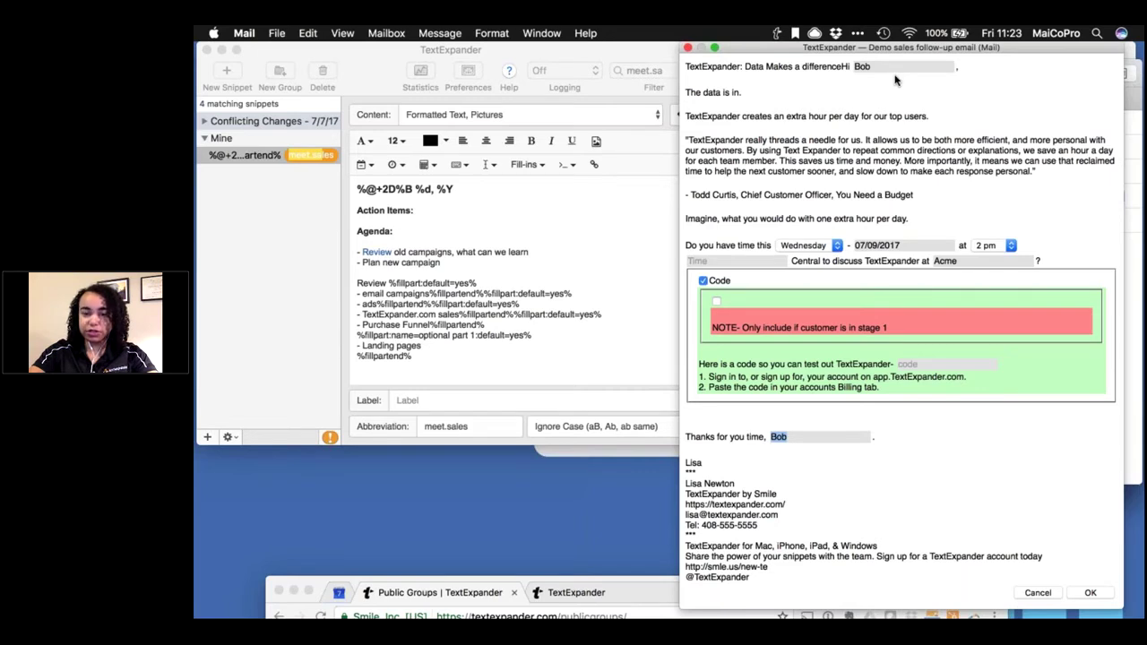
double_click(865, 69)
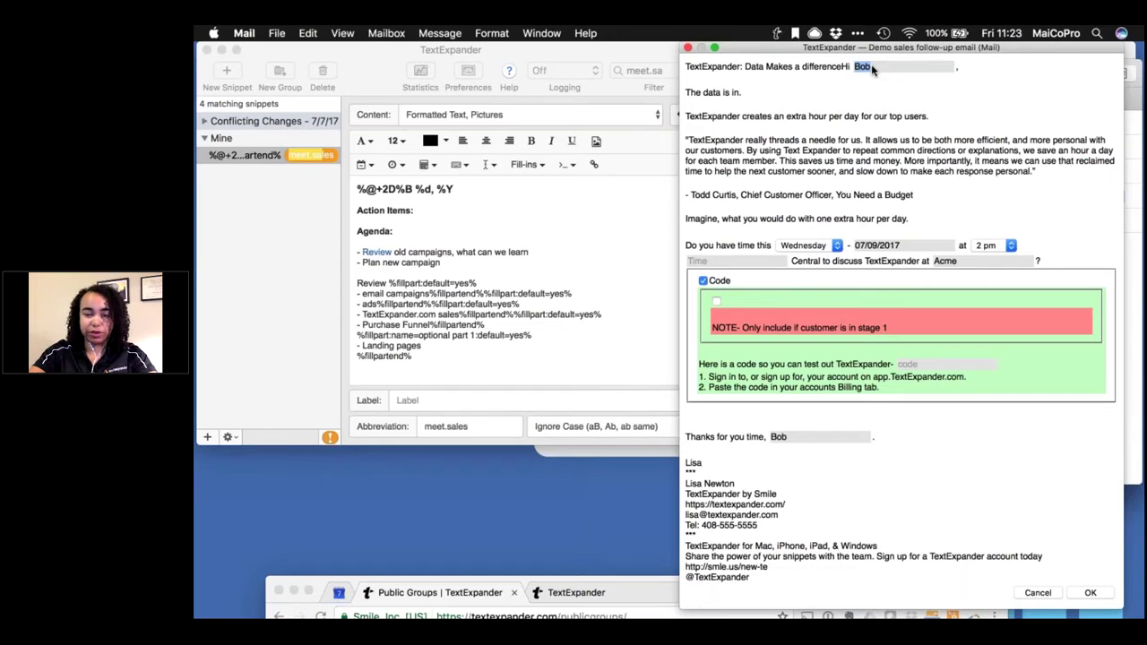
click(1087, 592)
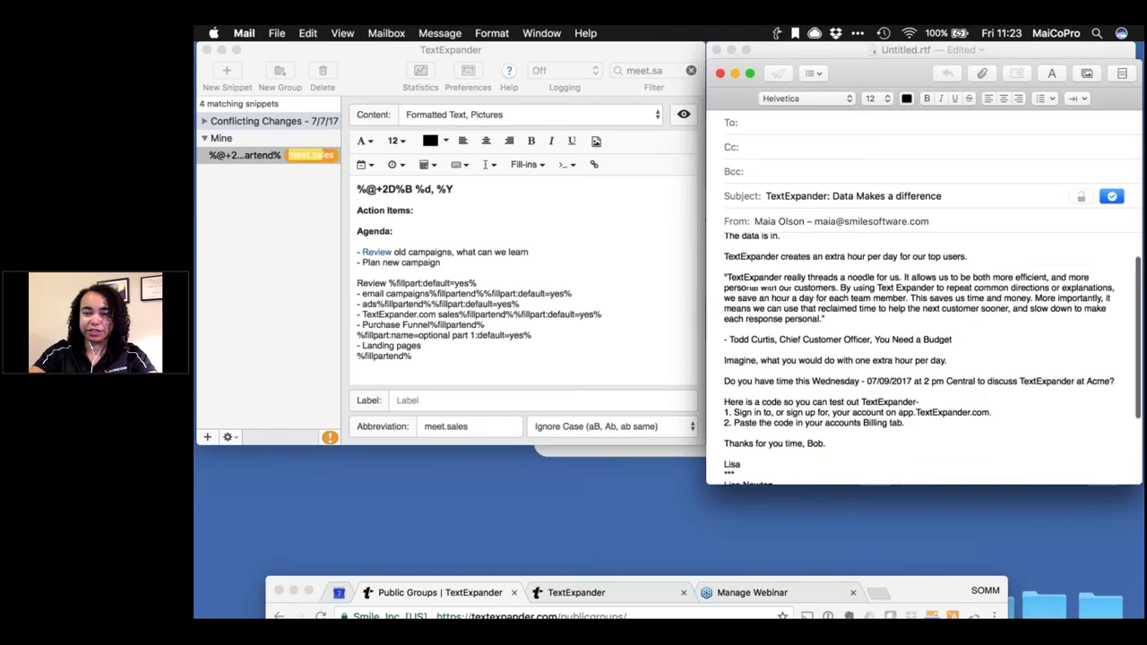
scroll(949, 288, up, 5)
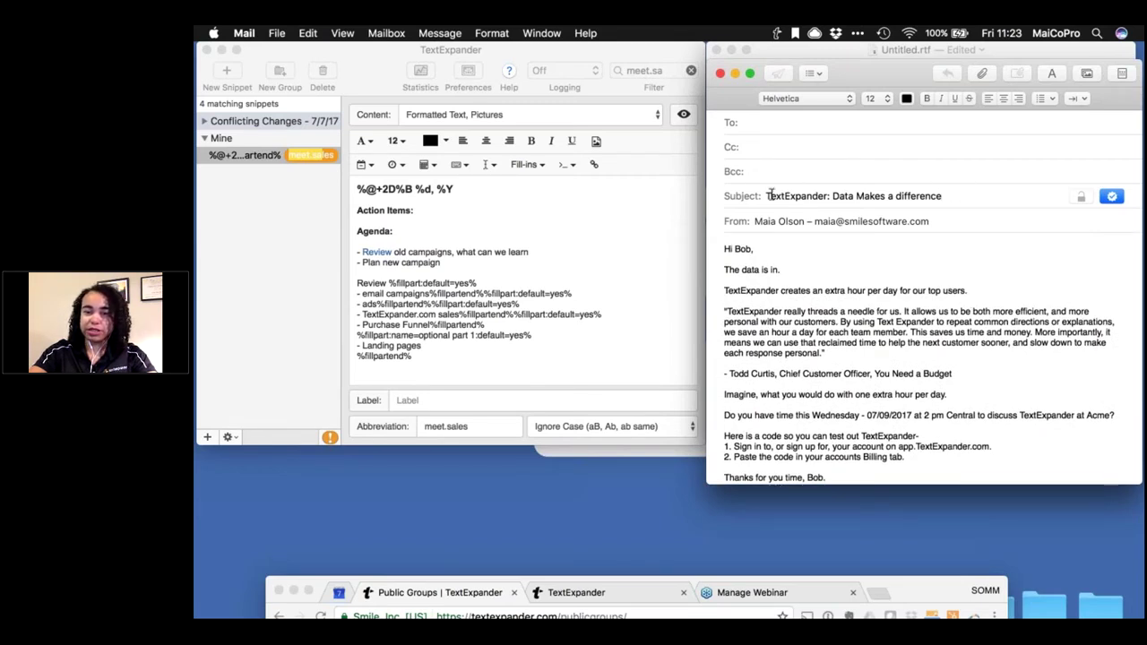
drag(766, 196, 908, 184)
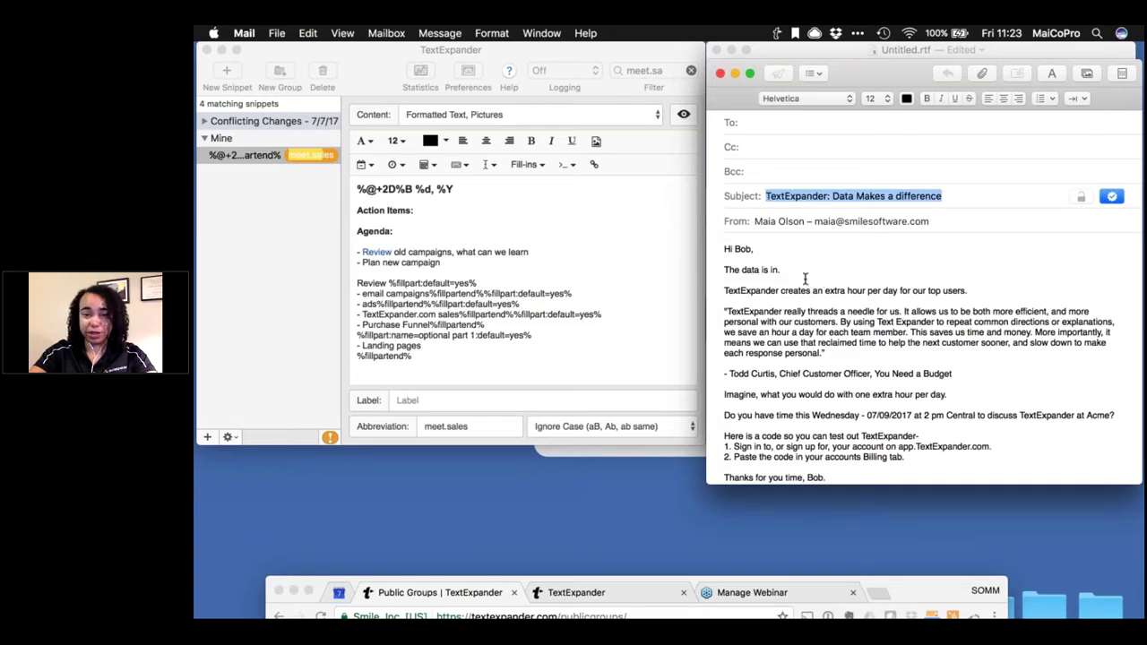
Step: Switch to TextExpander, filter the snippets for "salesem" and open the Demo sales follow-up email snippet in the Demo-Mac group
click(661, 71)
text(s)
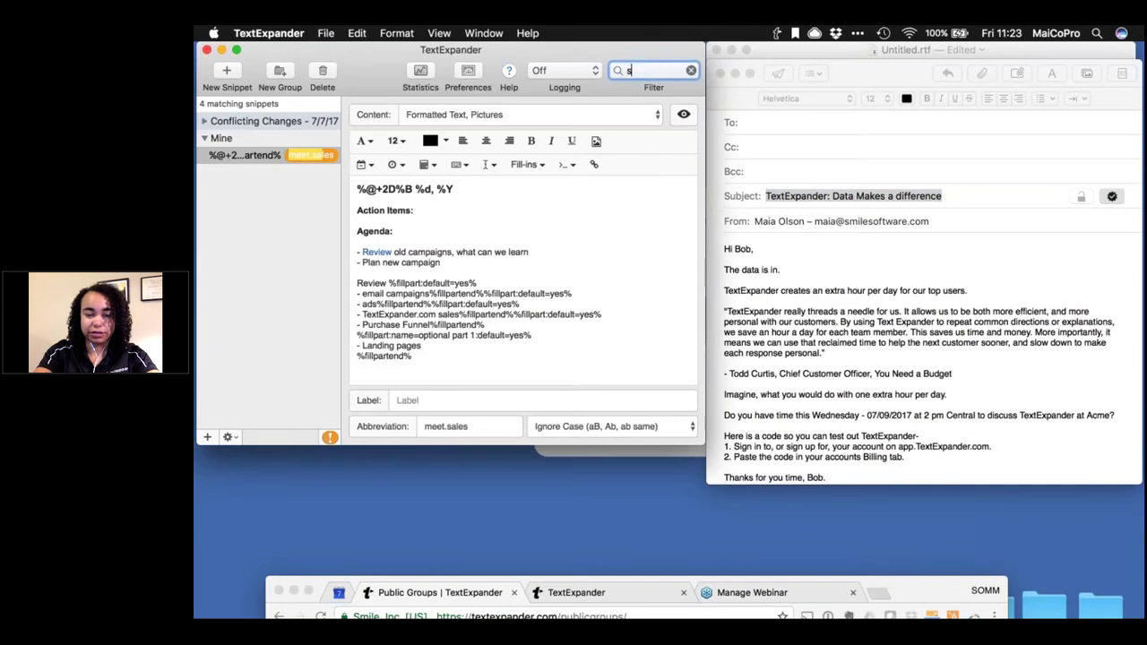
text(alesem)
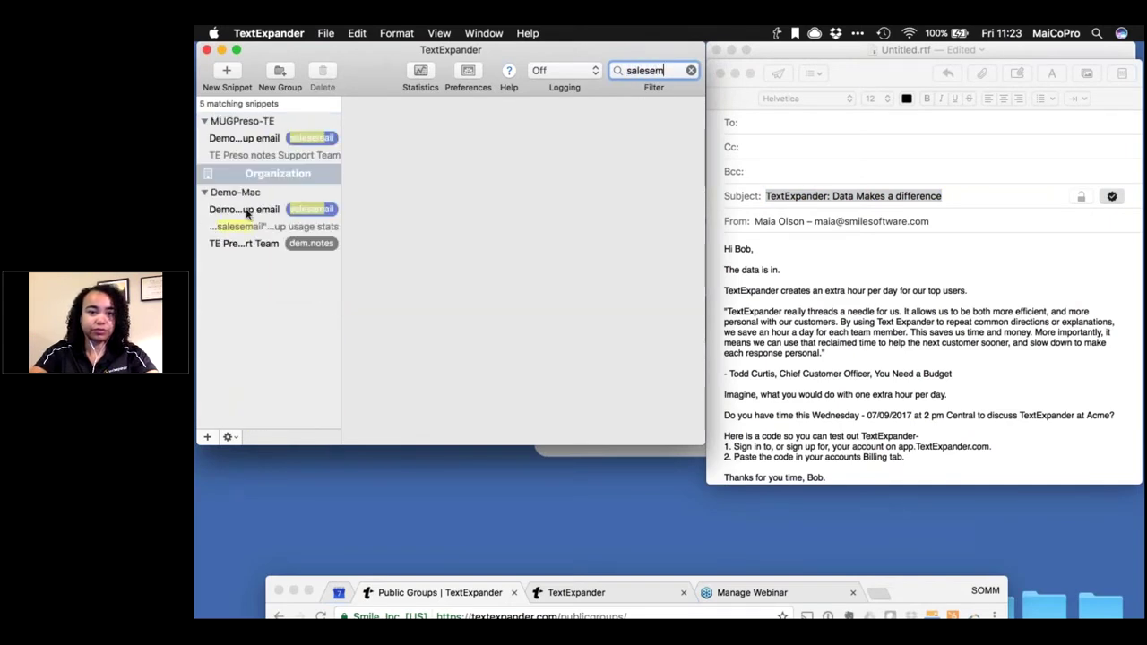
click(248, 212)
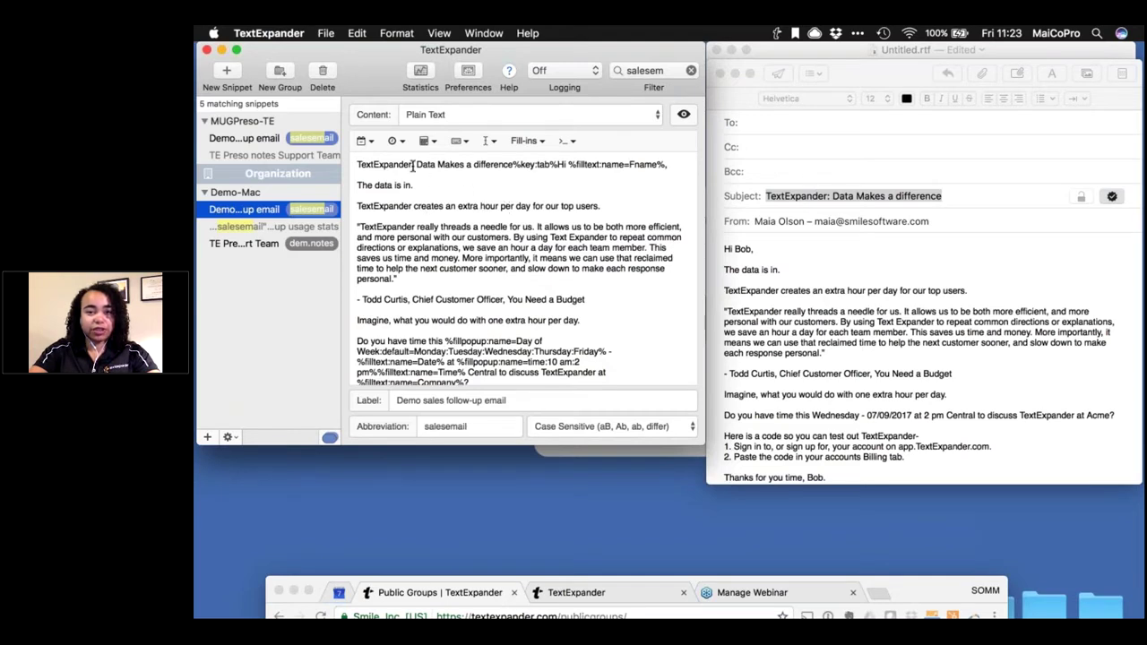
Step: Select the %key:tab% macro between the subject text and the greeting and look at the Tab option among the key macros
click(412, 165)
click(513, 165)
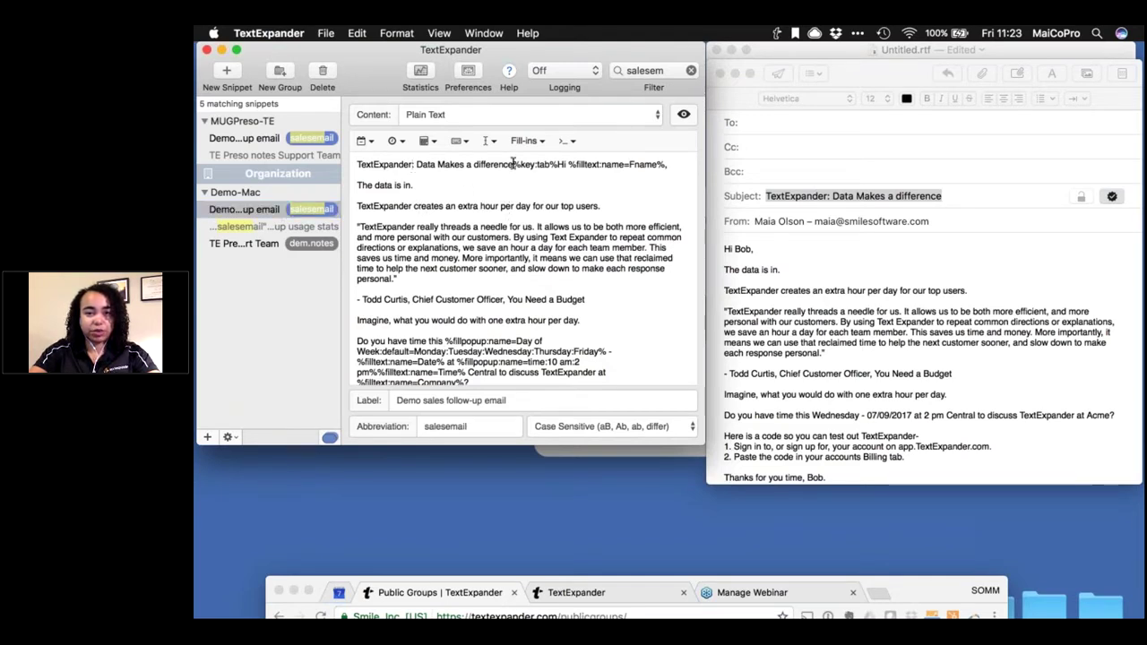
shift+click(555, 165)
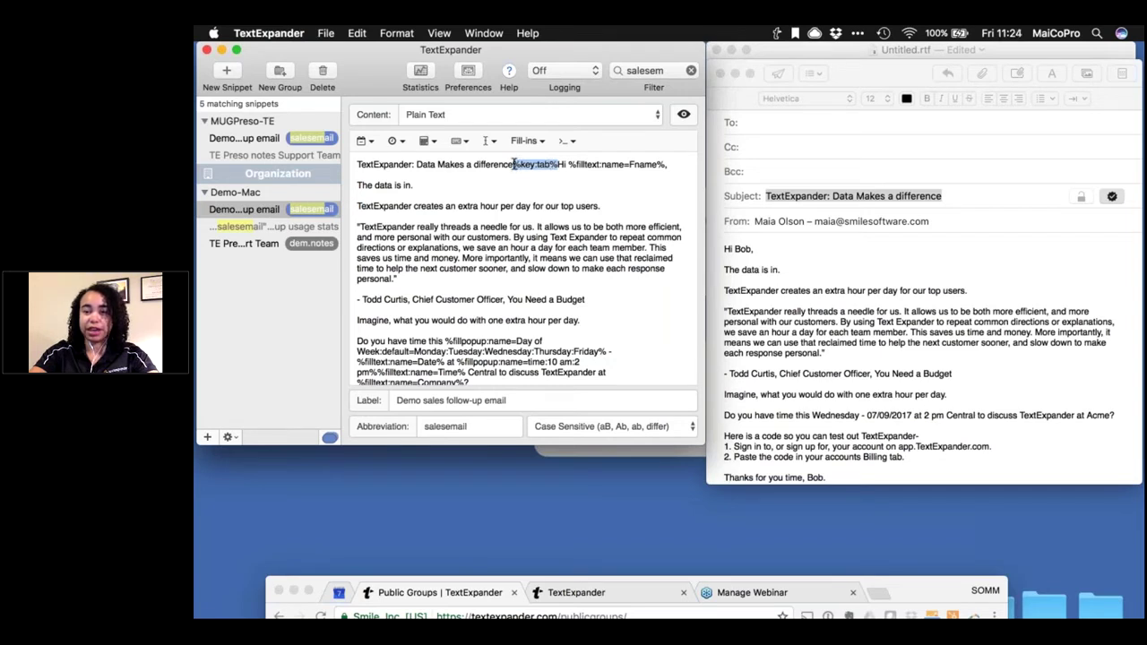
click(465, 148)
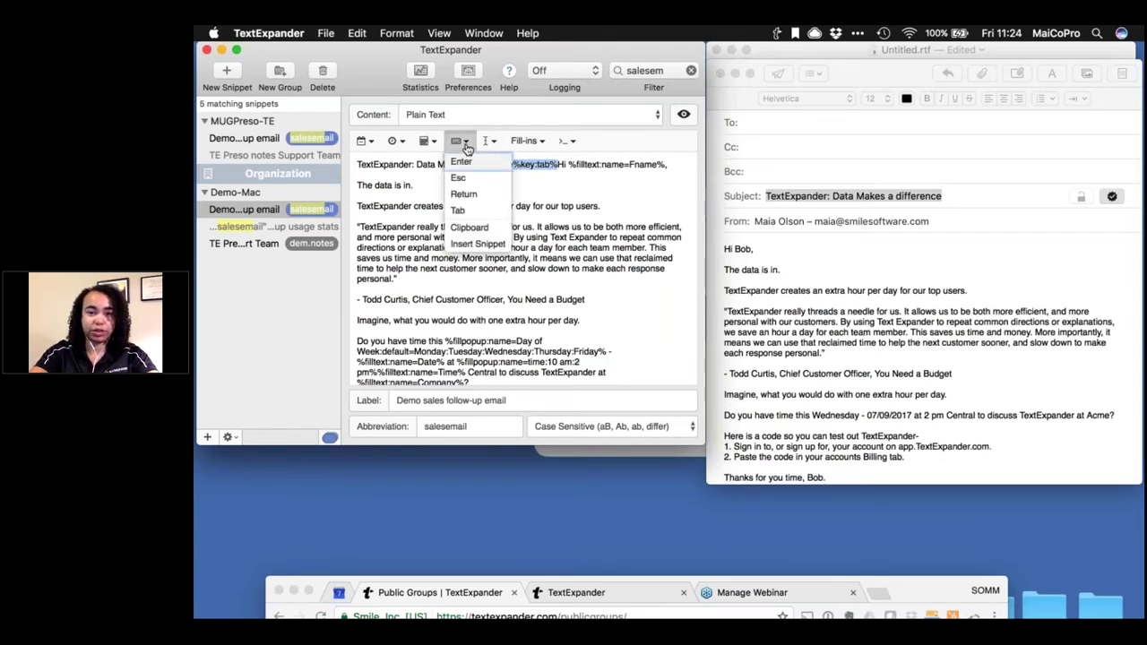
click(469, 210)
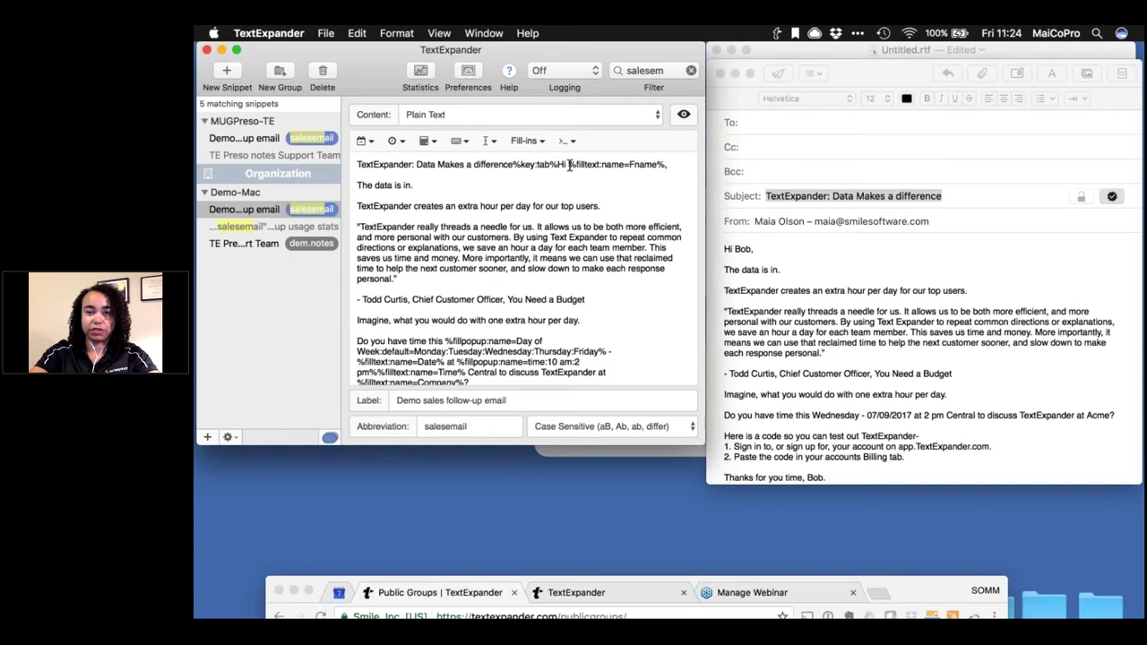
Step: Select the %filltext:name=Fname% macro in the greeting and look at the Single Line Field option among the fill-ins
drag(568, 164, 666, 164)
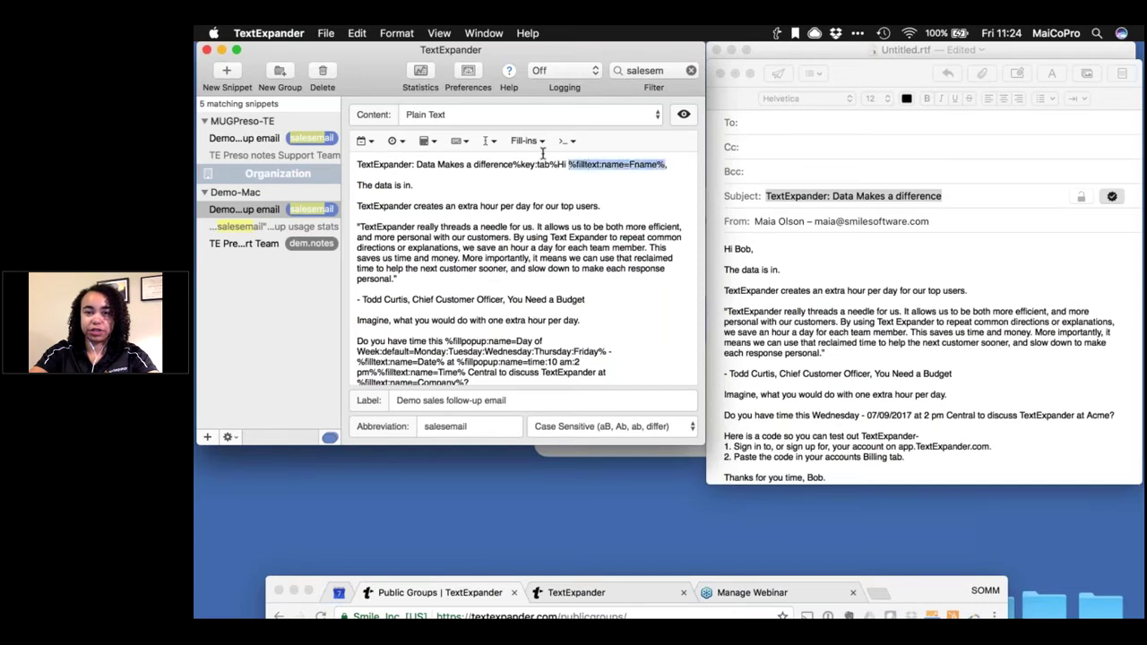
click(541, 144)
click(543, 162)
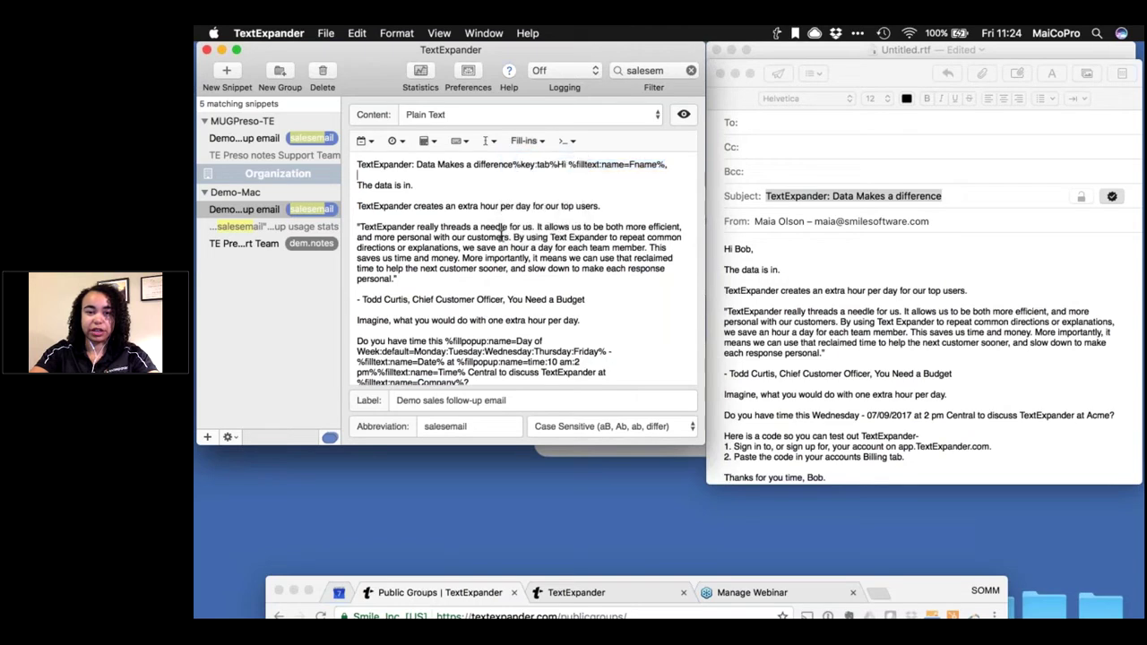
Step: Add Saturday as an extra option to the Day of Week popup menu in the sales follow-up snippet
scroll(527, 310, down, 2)
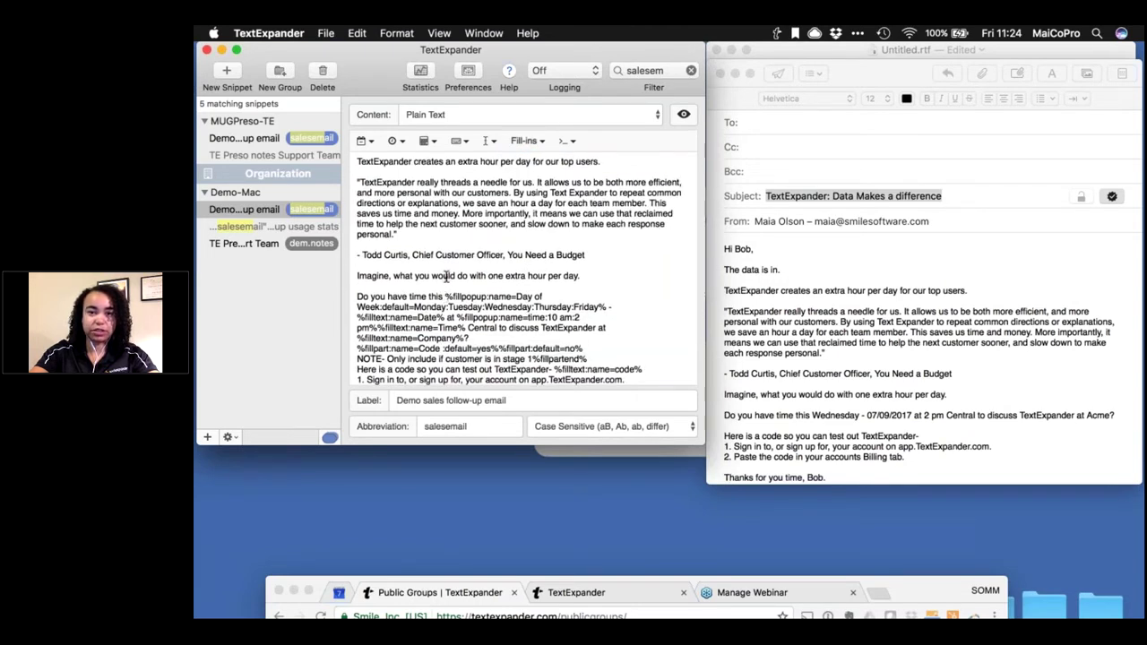
click(543, 143)
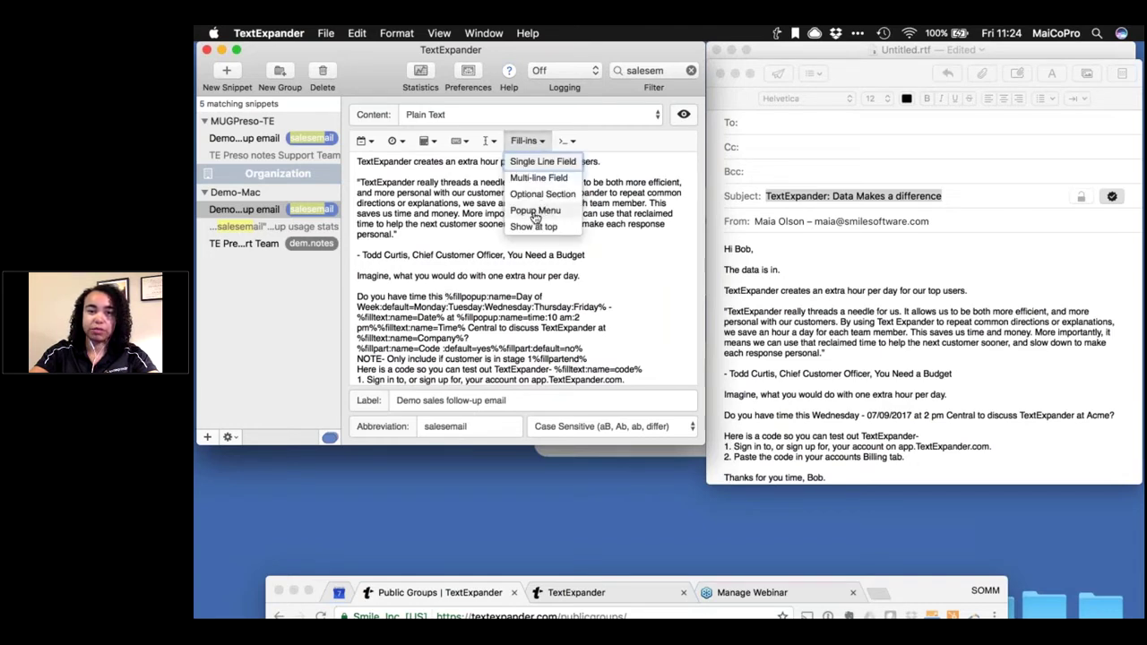
click(444, 296)
double_click(446, 295)
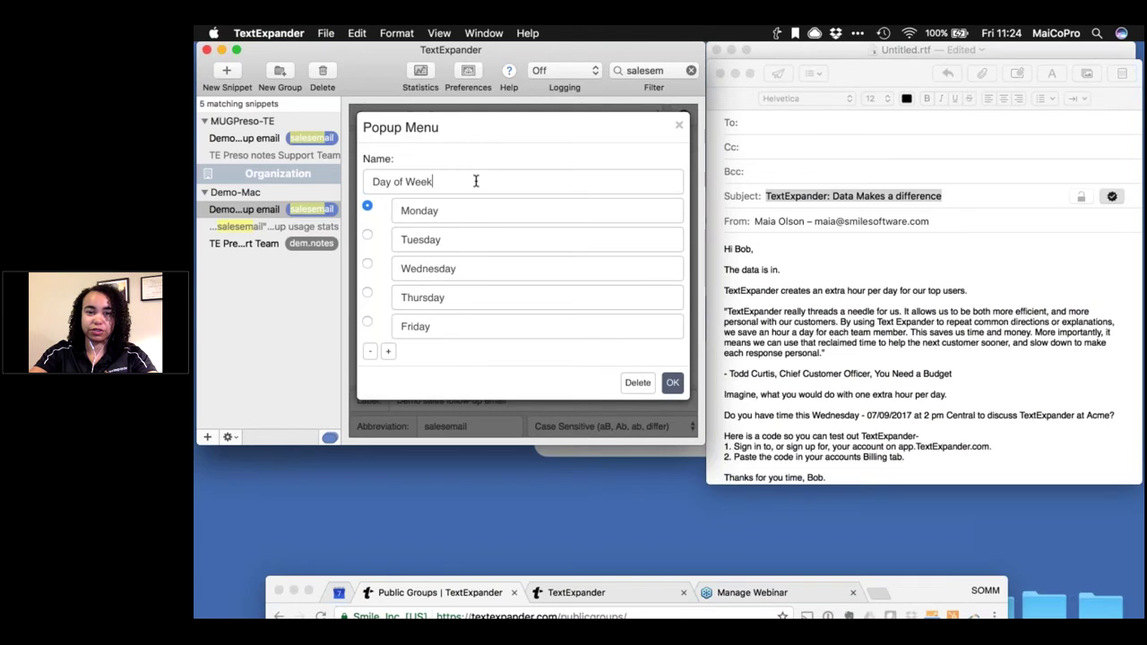
click(389, 353)
text(Saturday)
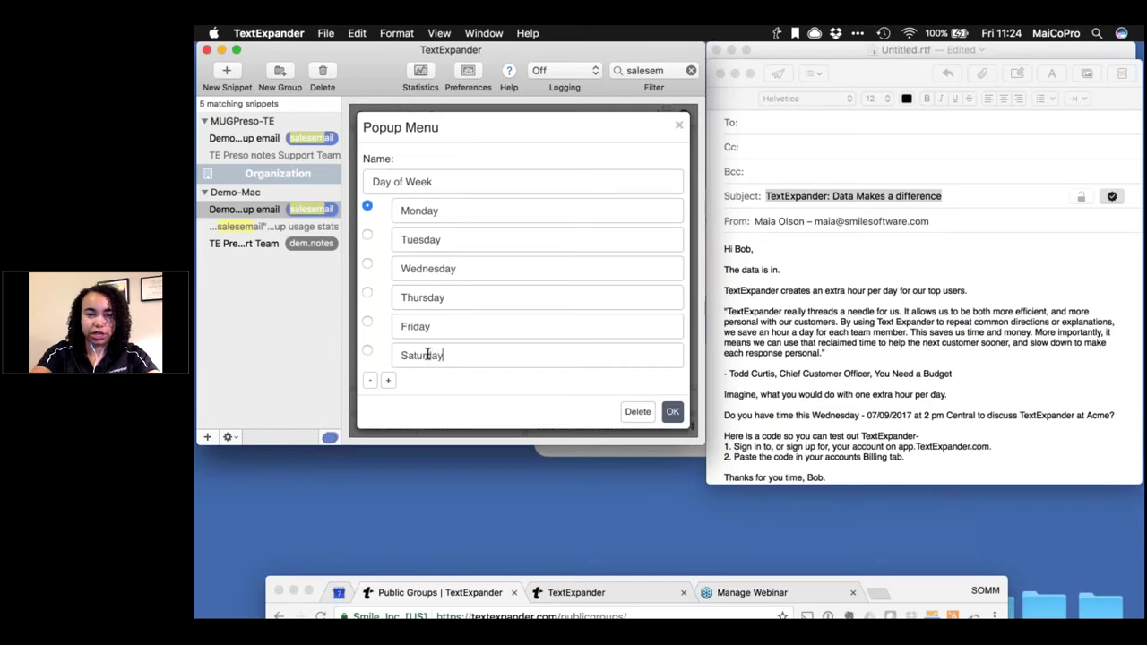
click(672, 412)
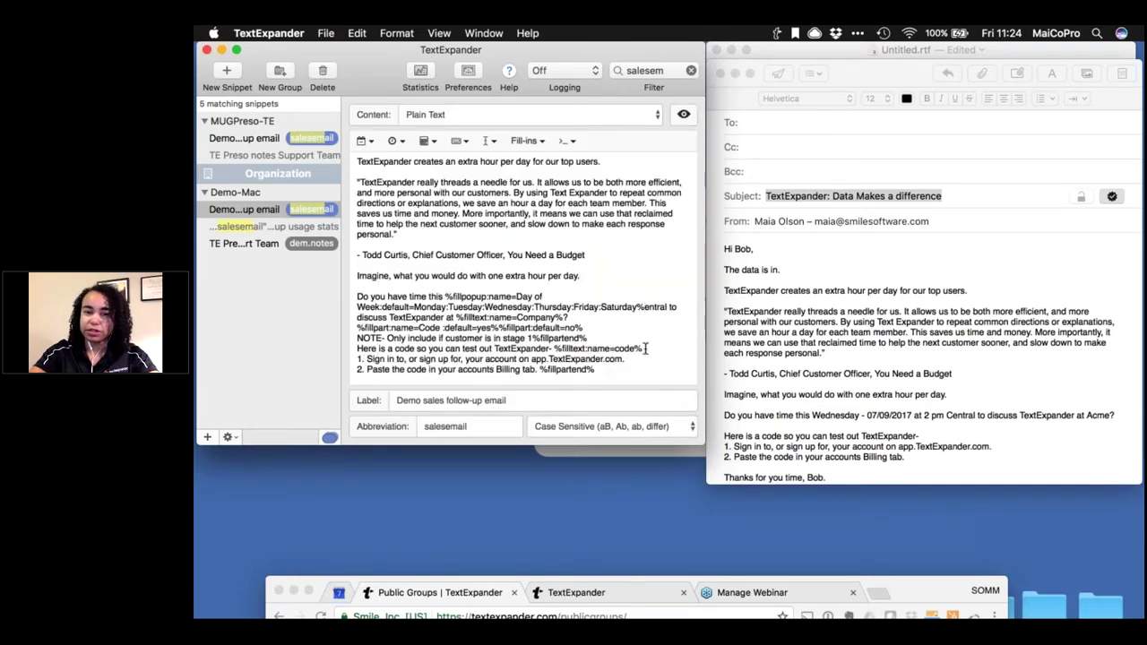
Step: Look at the Fname single-line field in the closing thank-you line and select the matching Fname macro in the greeting
scroll(645, 349, down, 2)
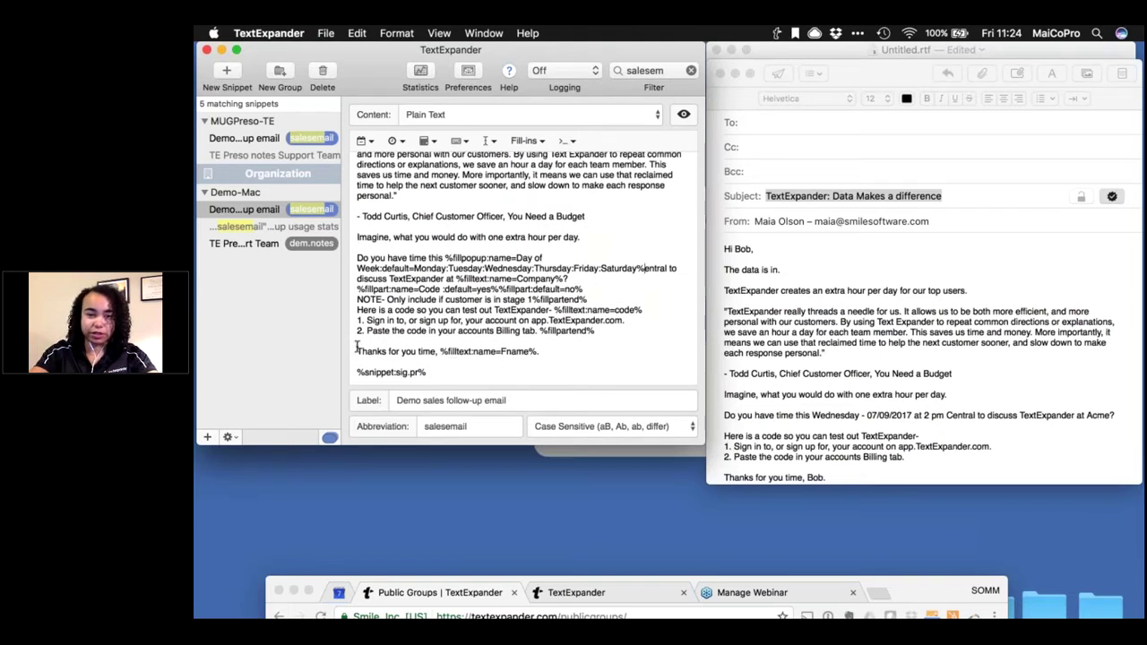
drag(356, 350, 440, 351)
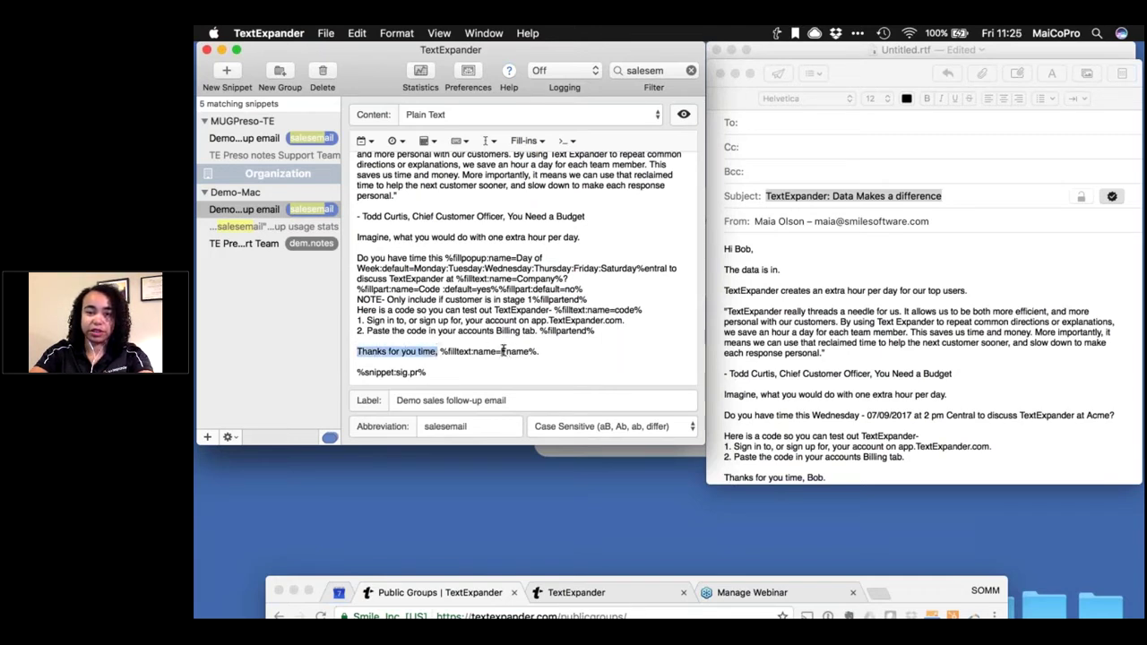
double_click(507, 350)
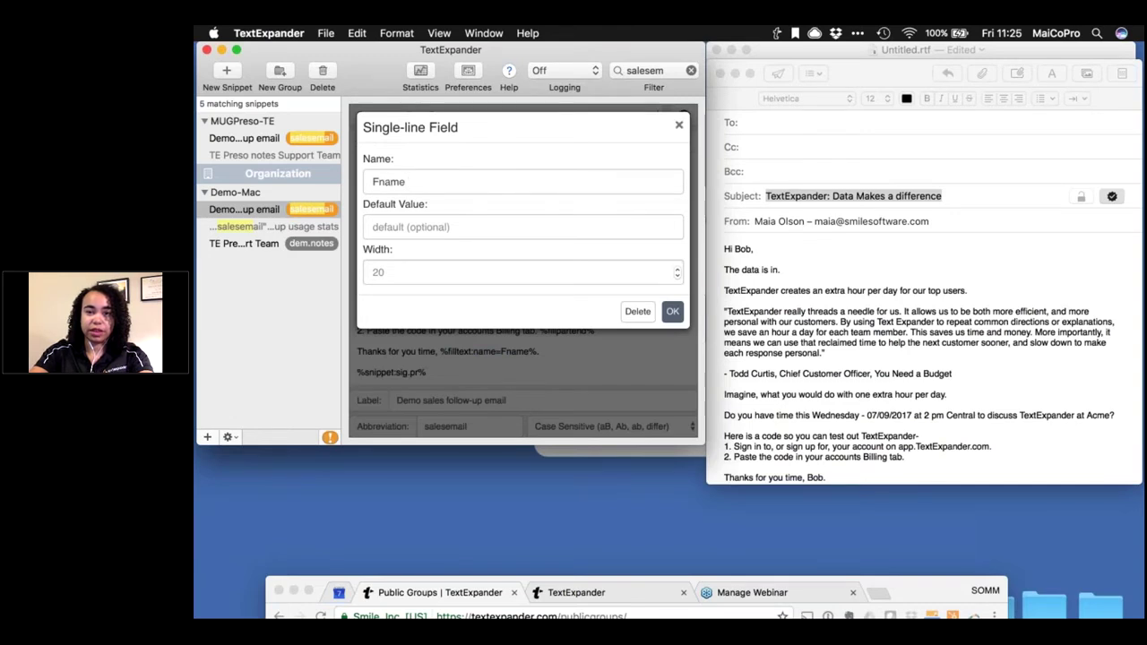
click(680, 124)
scroll(619, 278, up, 3)
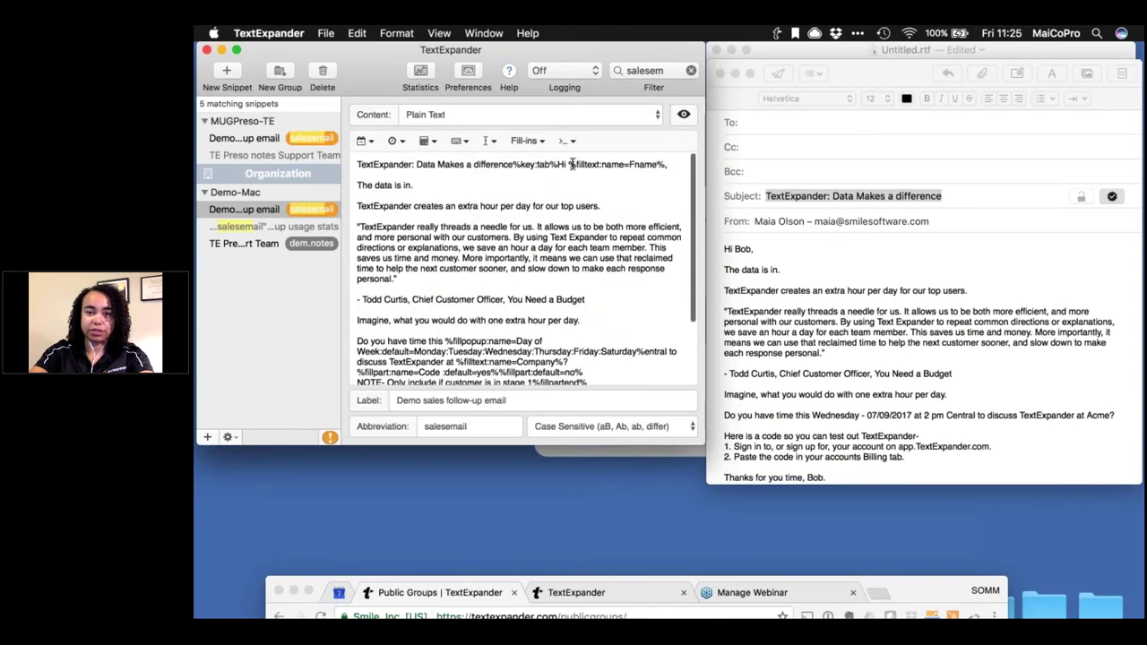
drag(568, 164, 665, 164)
click(664, 164)
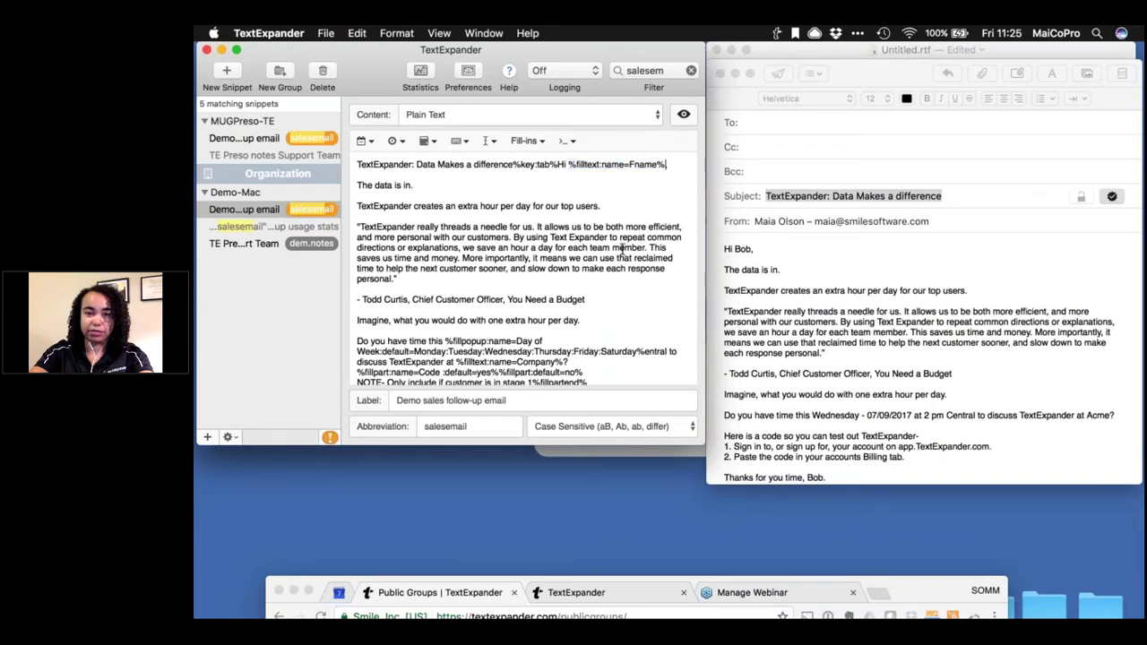
Step: Compare the %snippet:sig.pr% macro ending the snippet with the signature block it produced in the email draft
scroll(621, 250, down, 5)
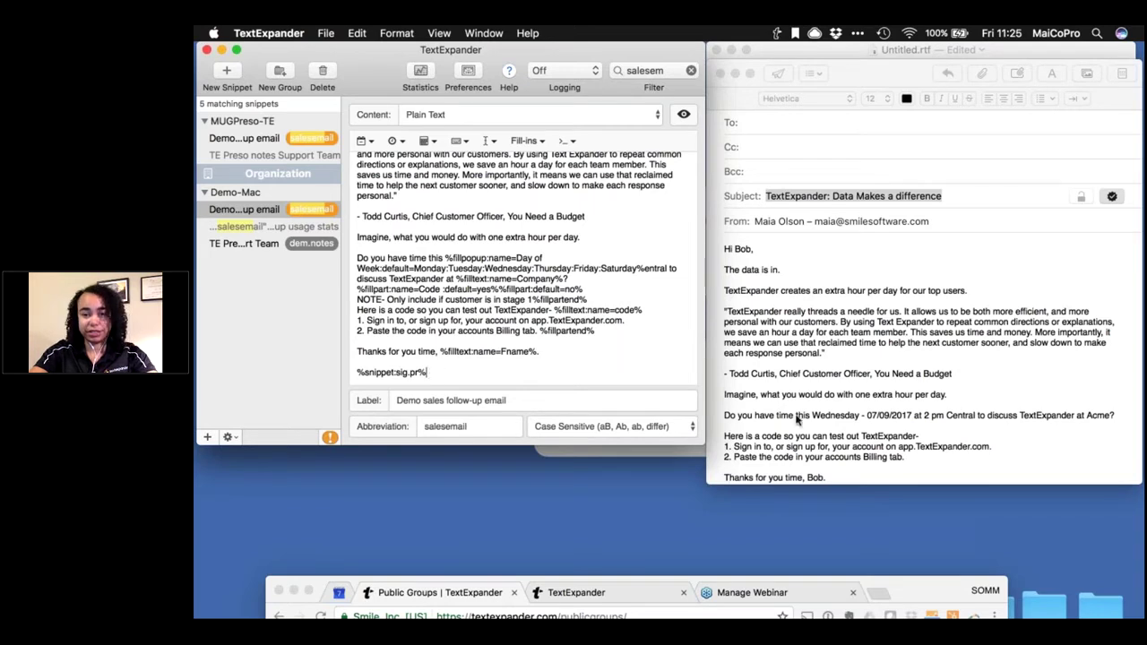
scroll(796, 420, down, 5)
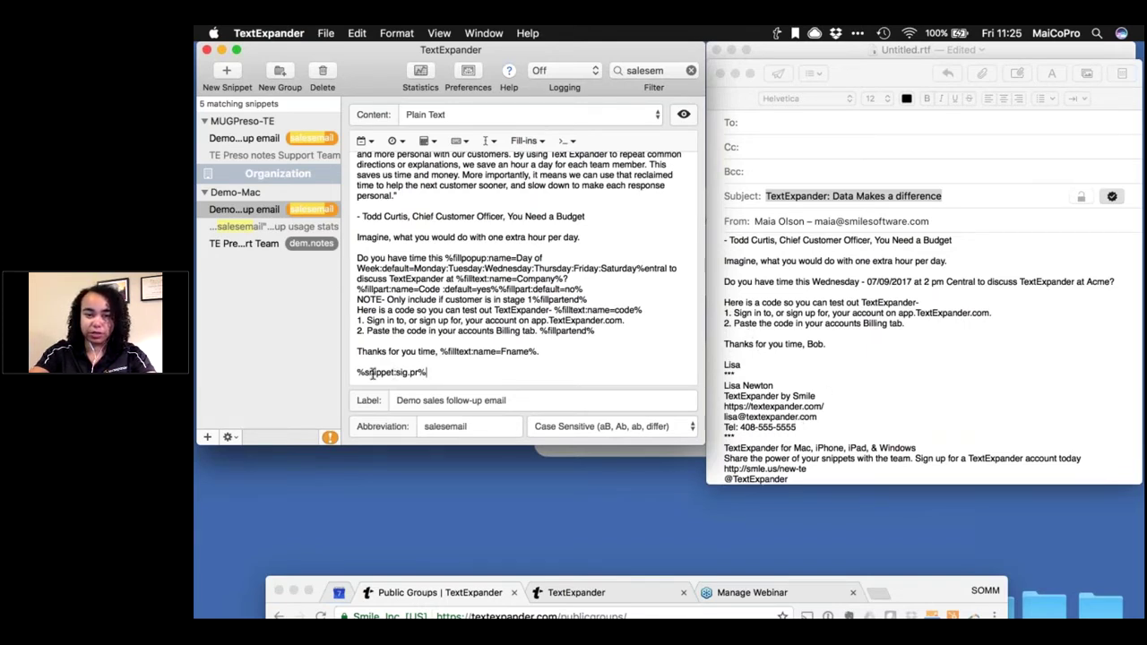
drag(355, 371, 439, 370)
click(439, 370)
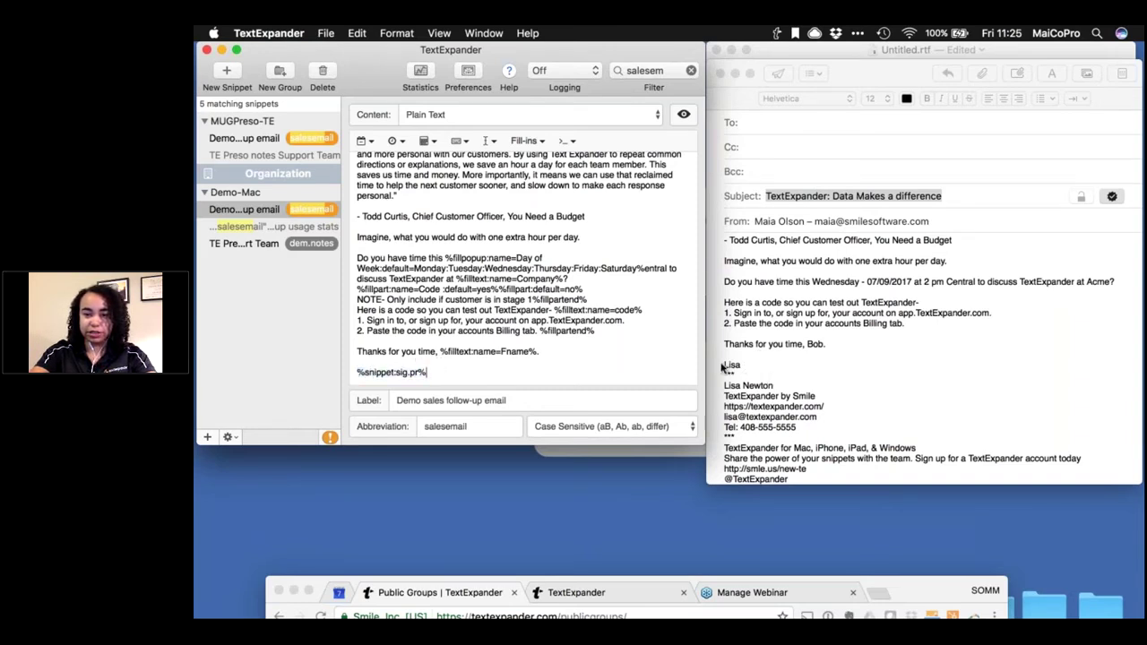
mouse_move(723, 367)
mouse_down()
mouse_move(906, 466)
mouse_move(843, 480)
mouse_up()
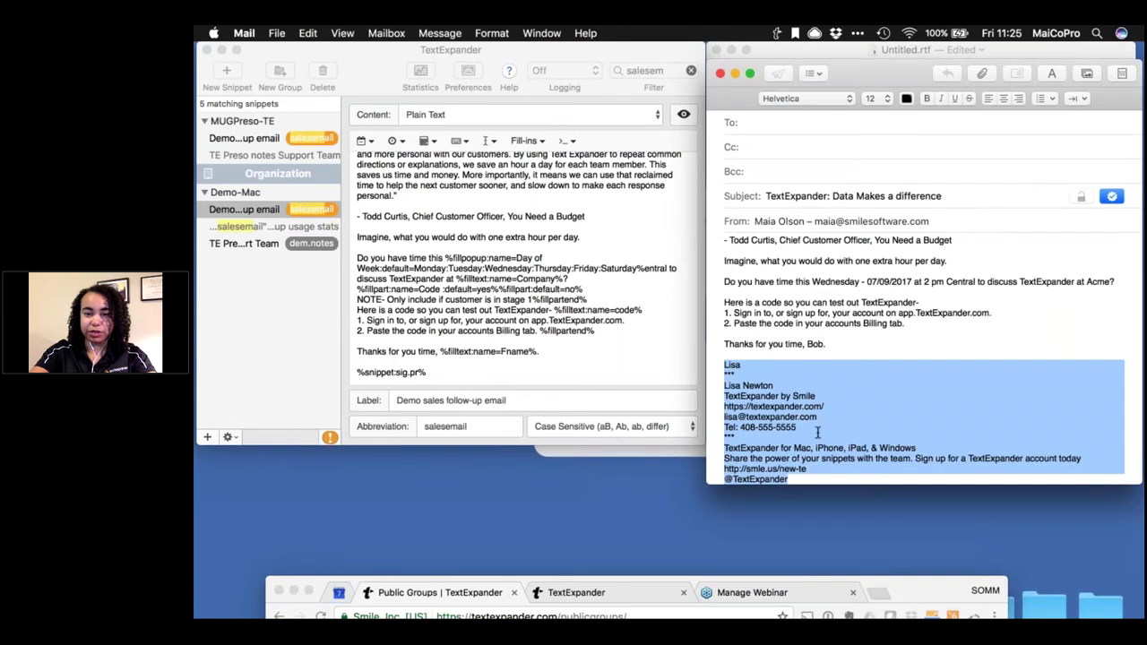
Step: Examine the parts of the nested snippet macro: the sig.pr abbreviation, the colon and the closing percent sign
click(436, 372)
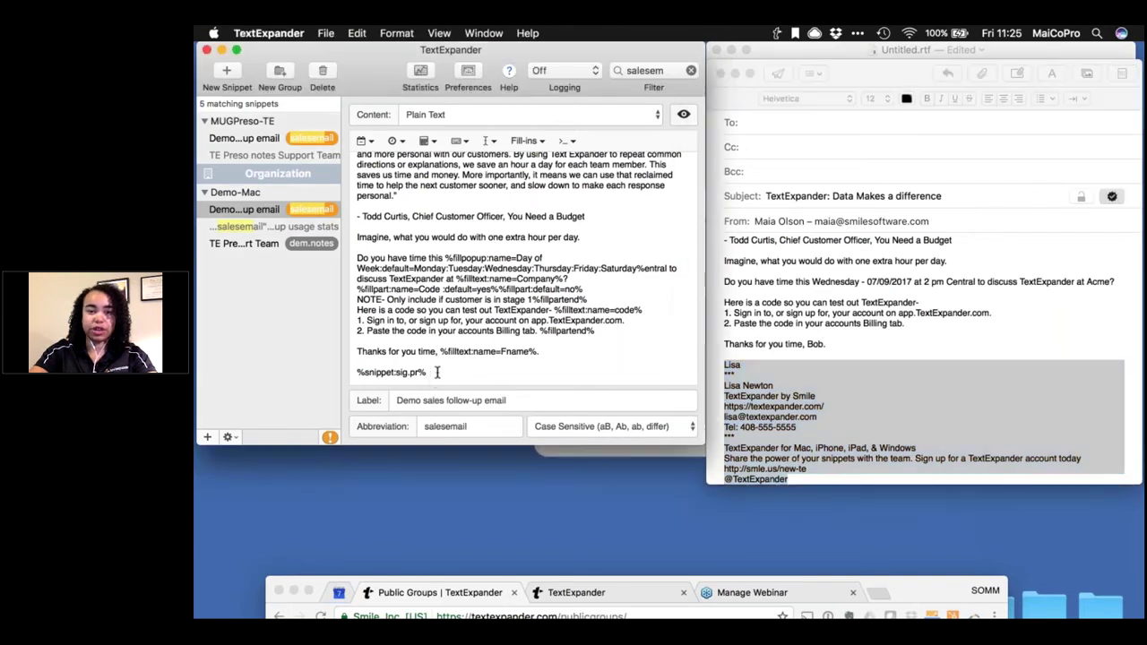
double_click(414, 371)
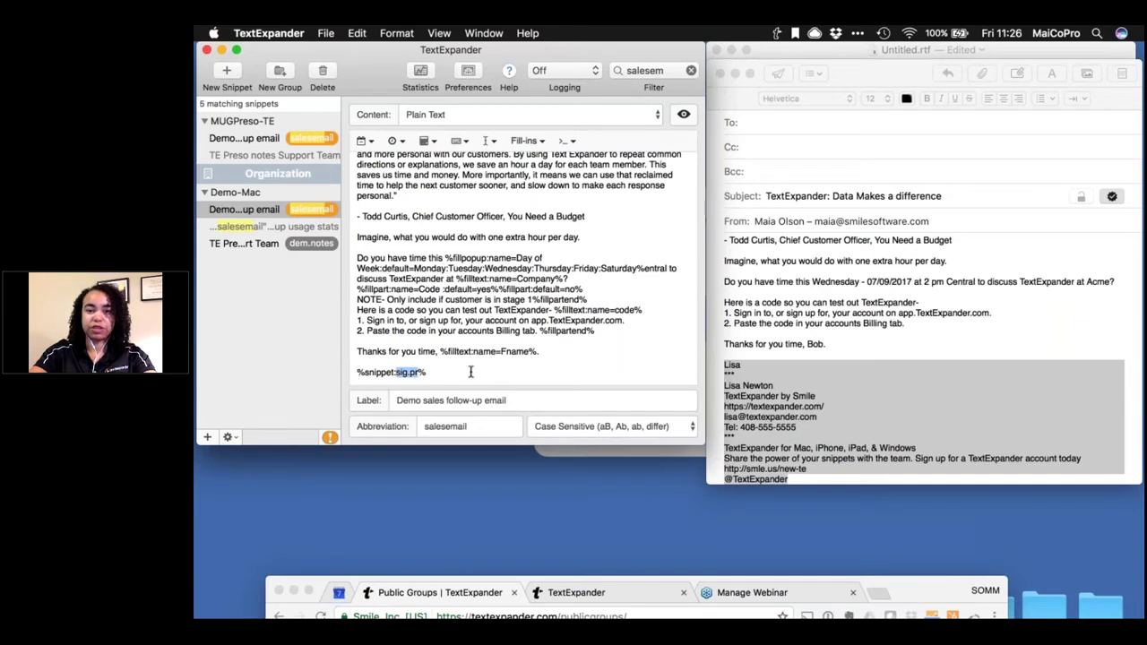
click(761, 392)
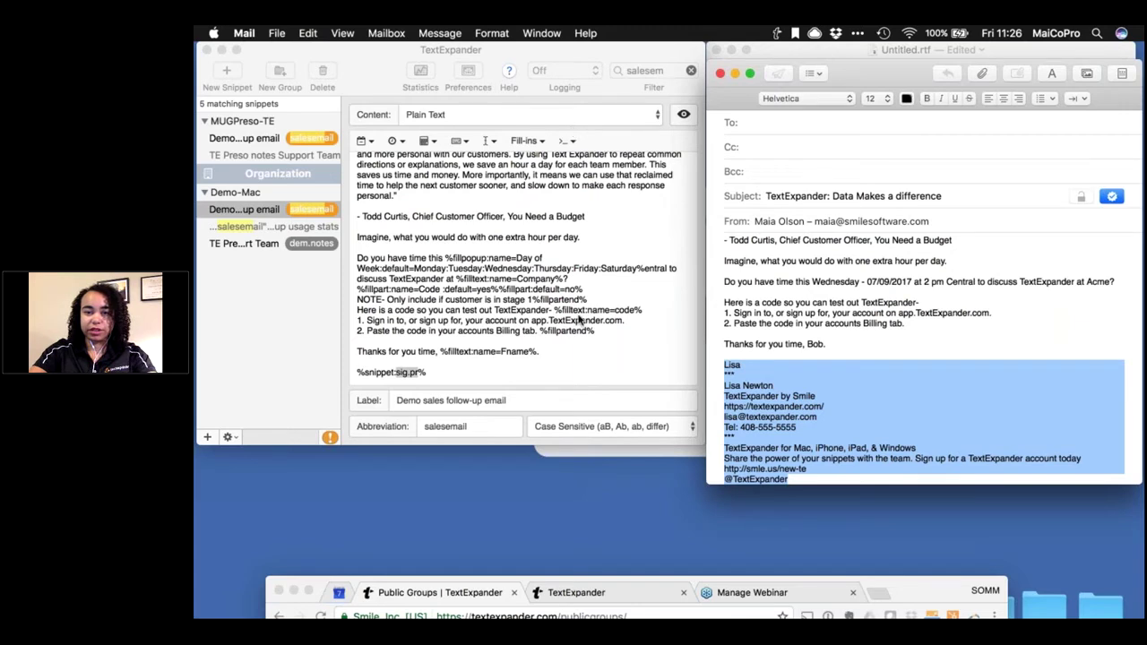
click(425, 373)
click(426, 373)
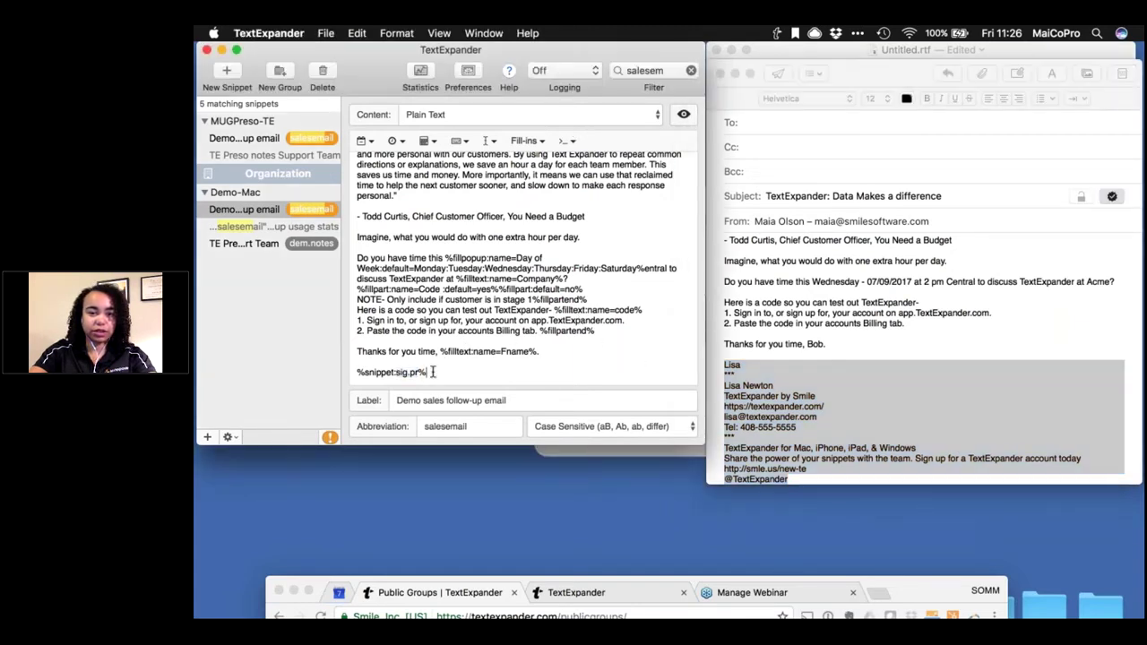
double_click(421, 373)
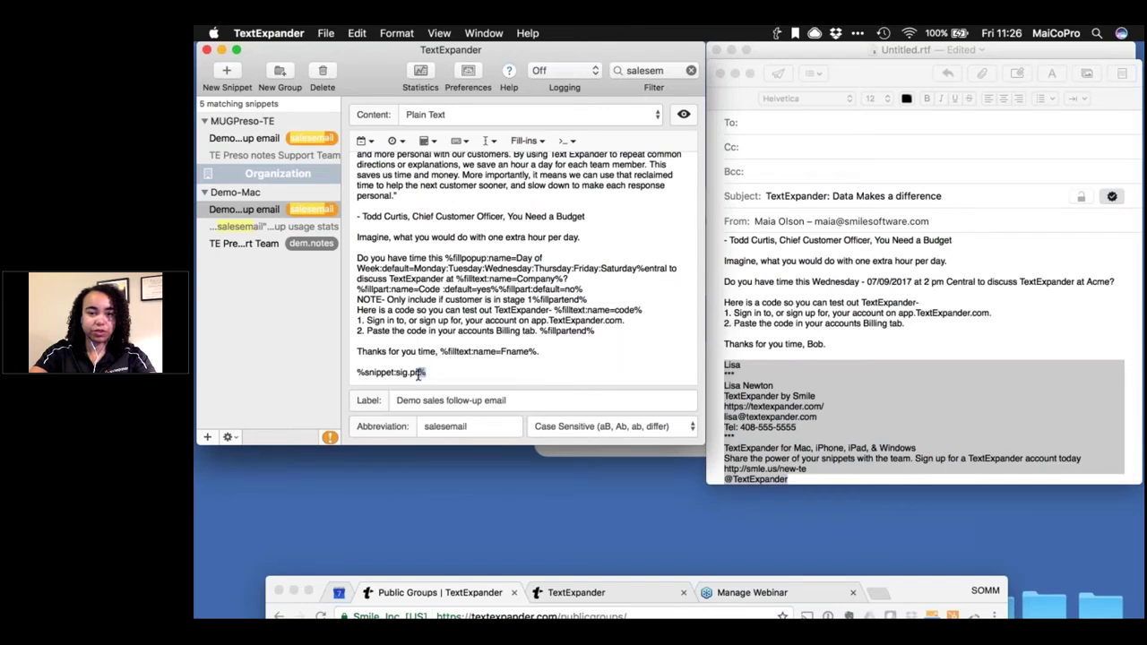
click(396, 372)
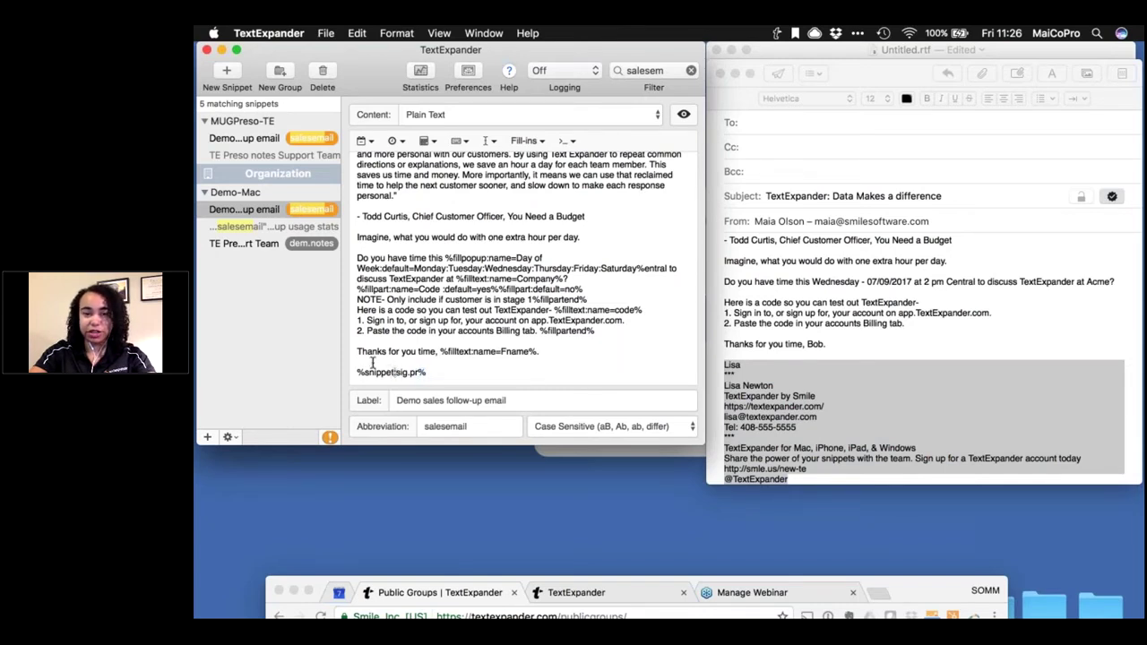
Step: Add a new line reading "50%%" below the nested signature macro, separated by a blank line
click(427, 373)
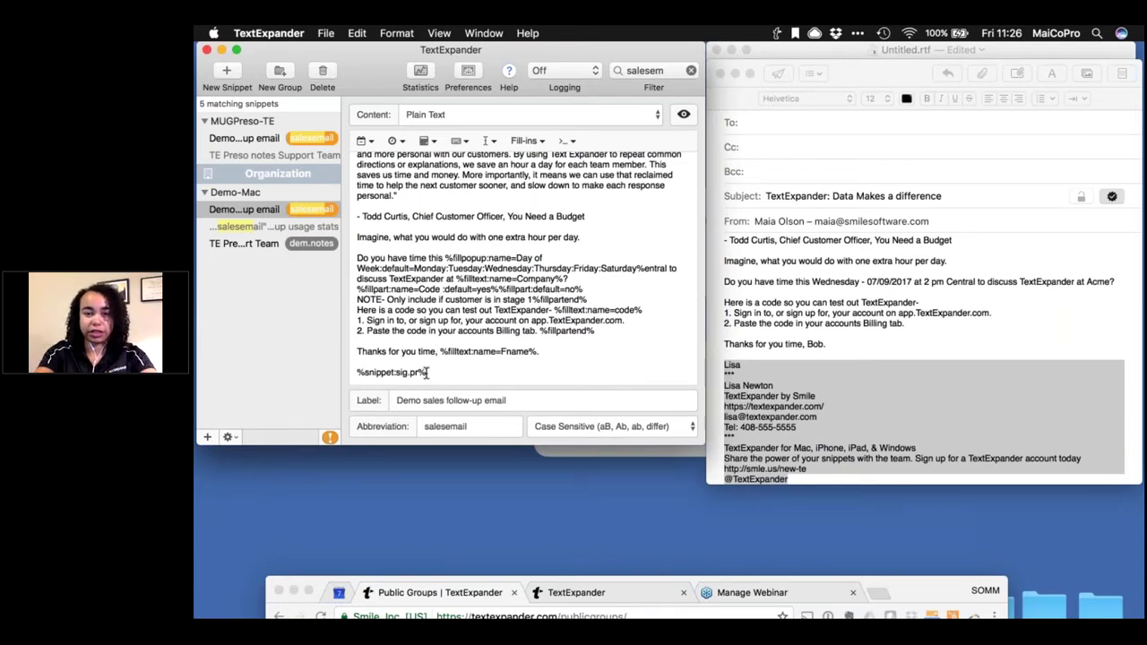
key(Return)
key(Return)
text(50%)
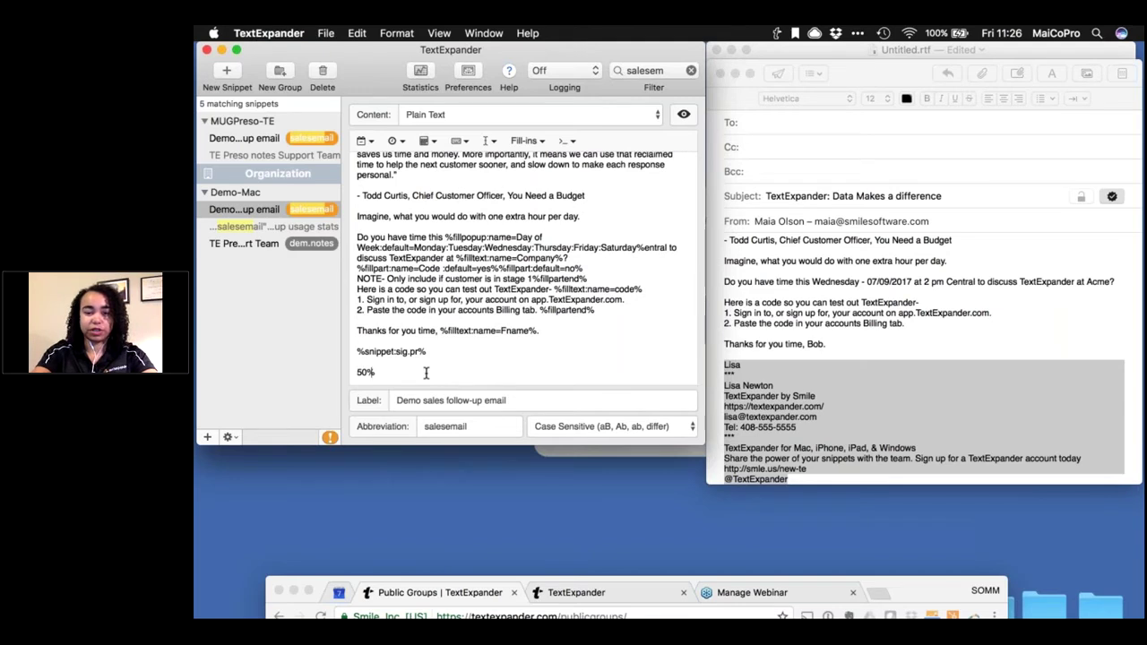
text(%)
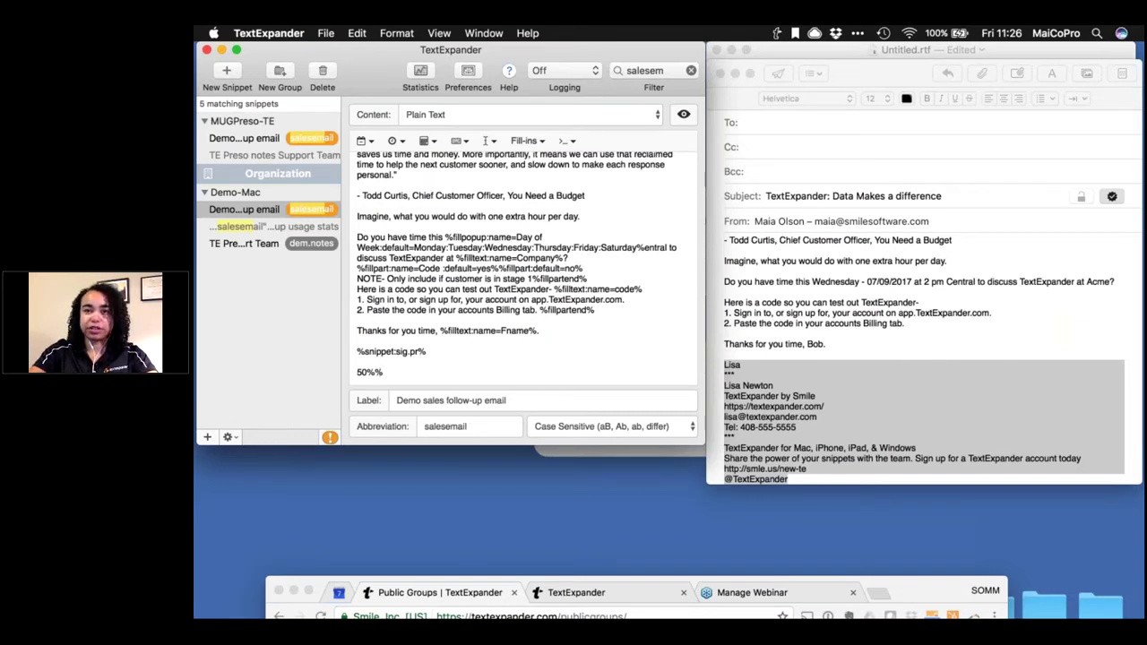
Step: Switch to Chrome, look through the TextExpander Public Groups page, and lower the browser window out of the way
click(524, 582)
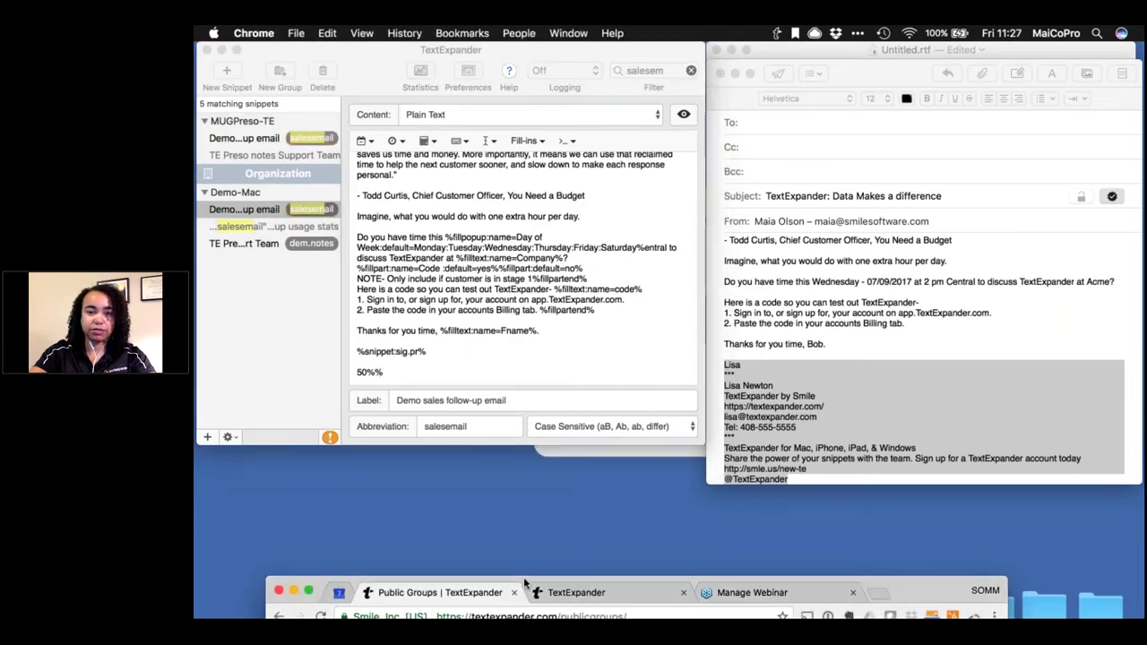
double_click(524, 577)
scroll(528, 447, down, 2)
scroll(528, 453, down, 10)
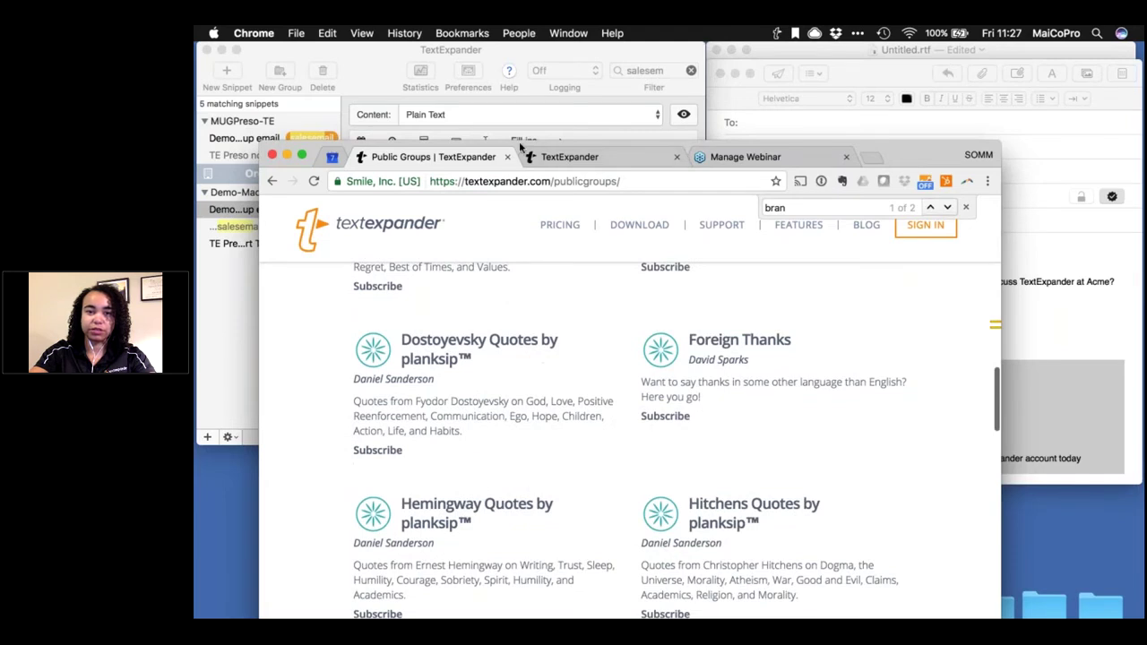
mouse_move(529, 239)
mouse_down()
mouse_move(550, 493)
mouse_move(536, 604)
mouse_up()
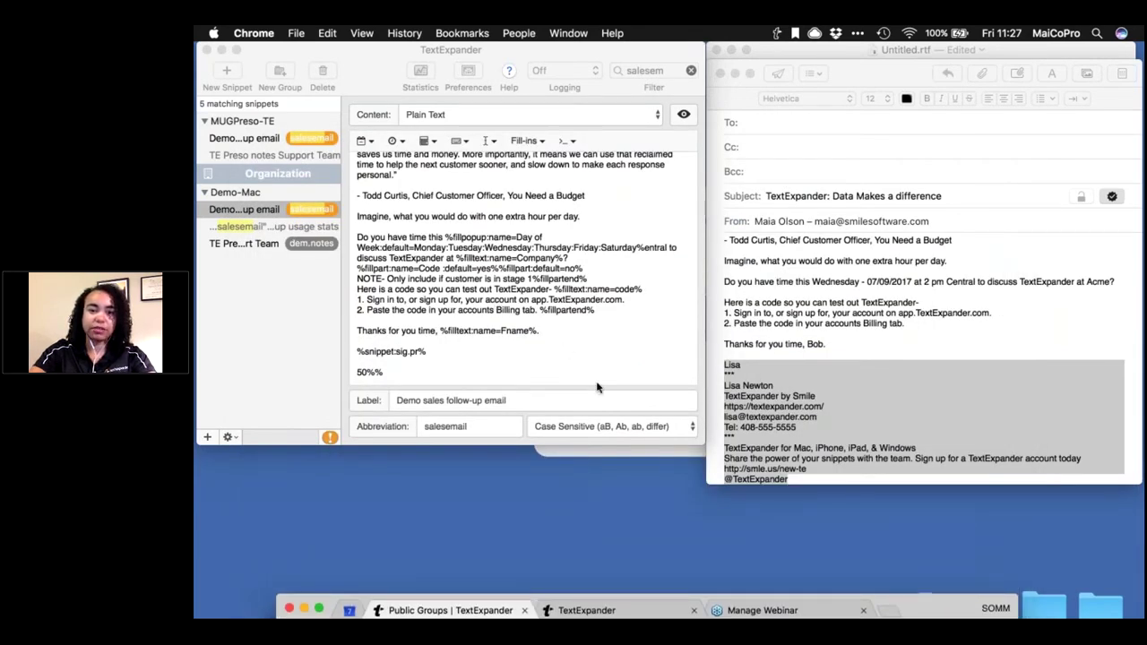
Step: Return to TextExpander and look over the system-wide list of its commands and snippet groups
click(601, 51)
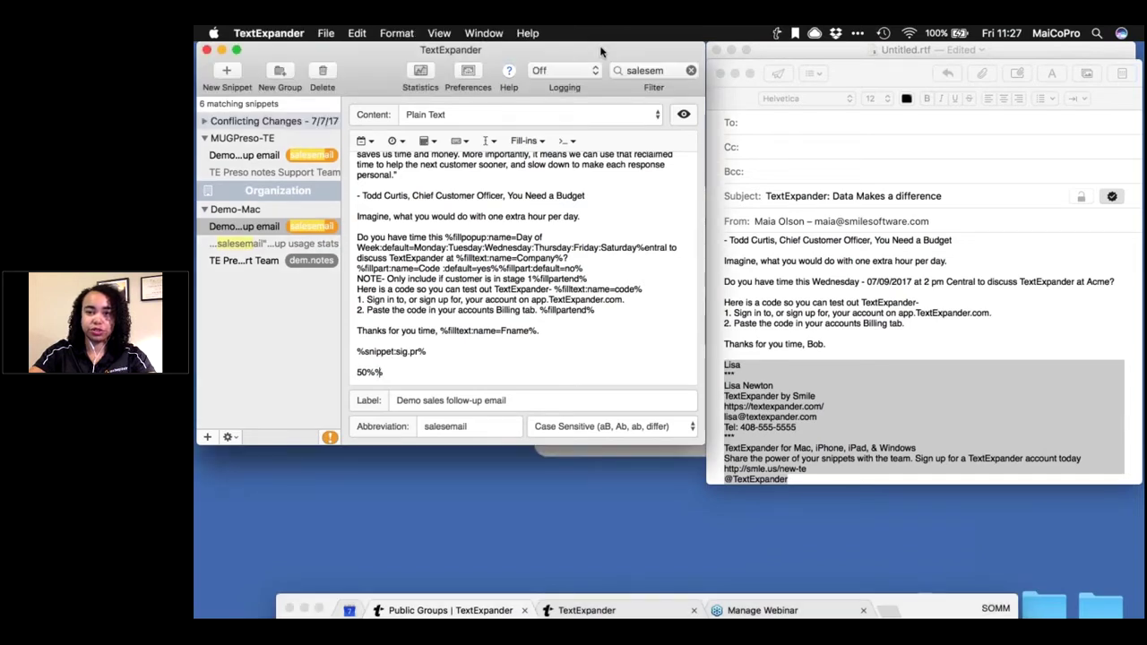
click(777, 34)
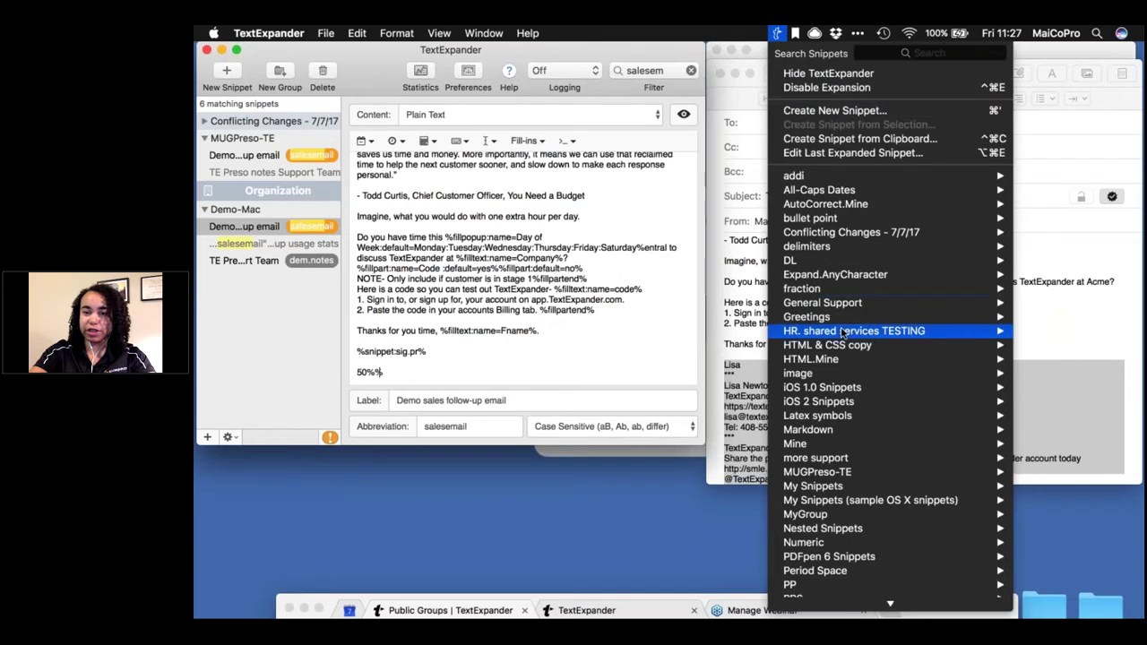
mouse_move(843, 333)
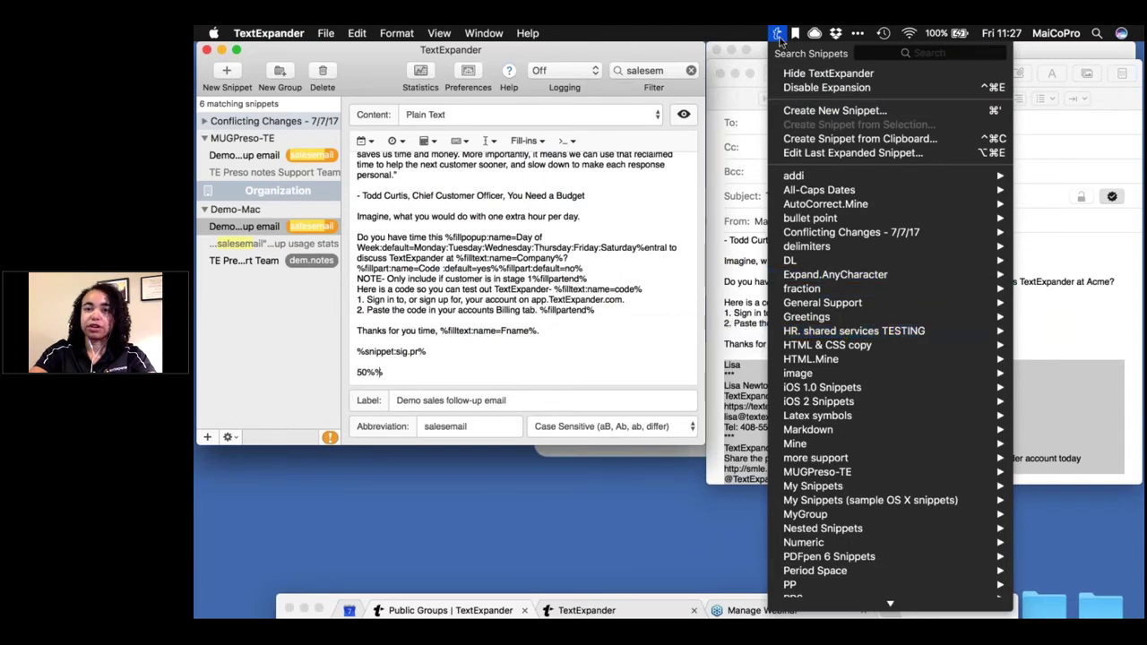
click(779, 38)
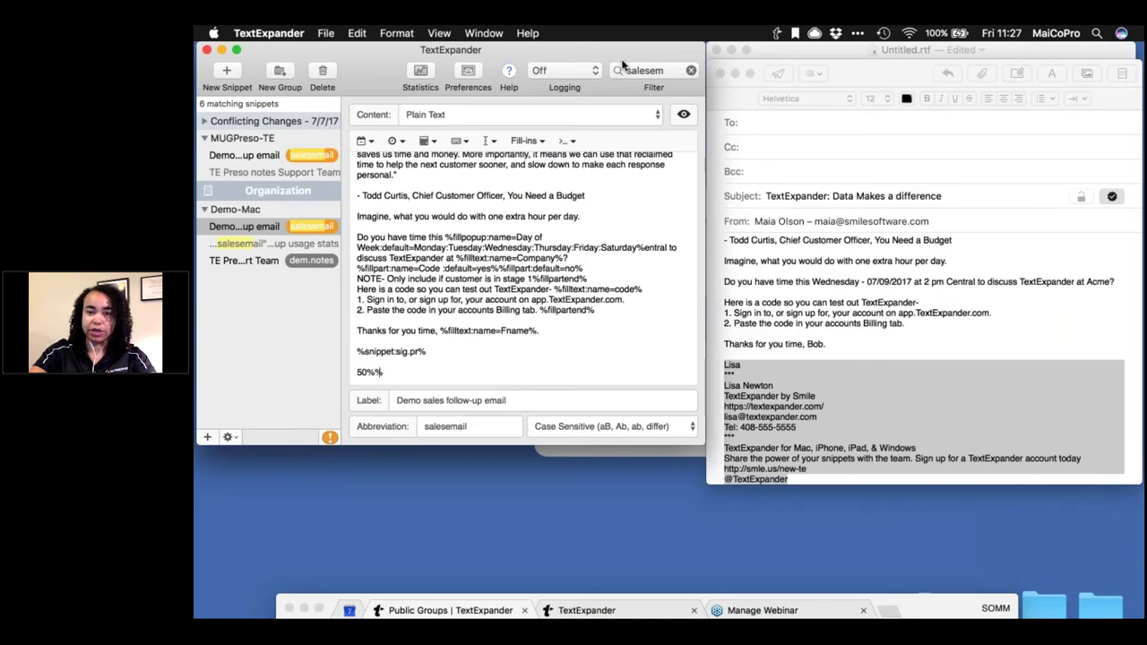
Step: Switch to the email draft in Mail and search the snippets inline for "hi there"
click(771, 392)
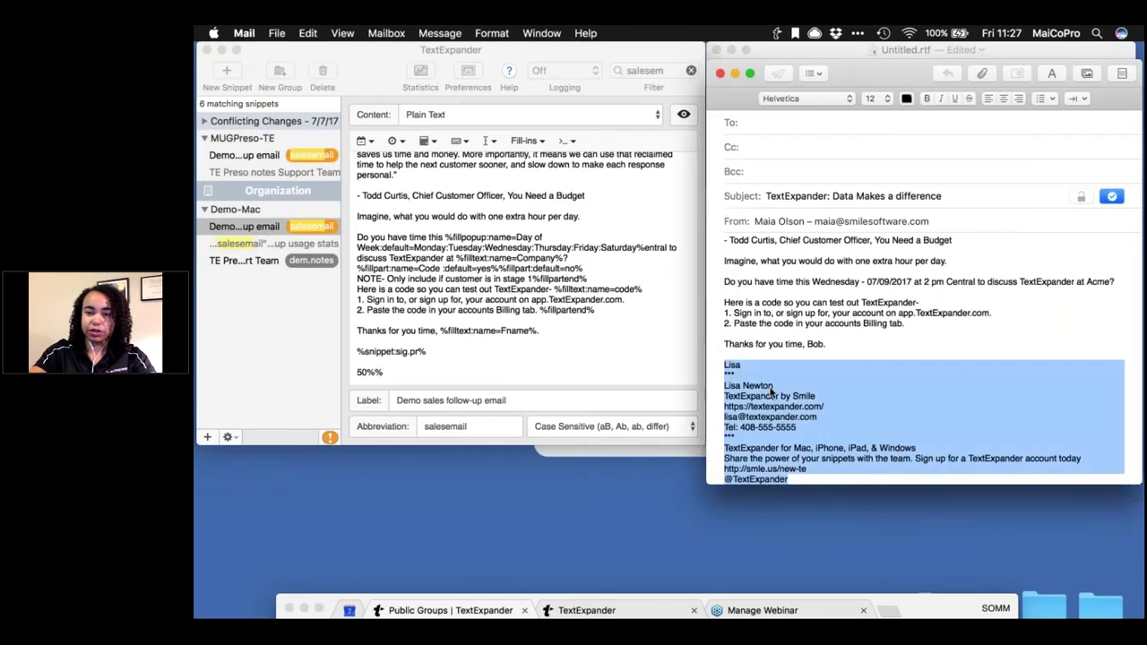
key(ctrl+alt+super+space)
text(h)
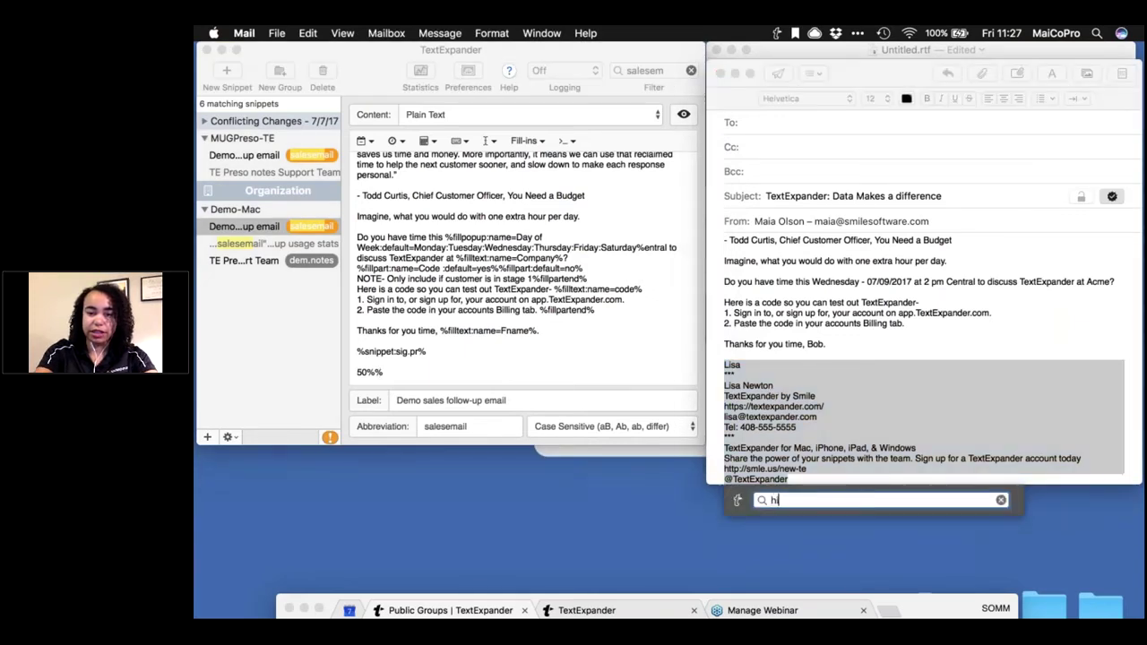
text(i there)
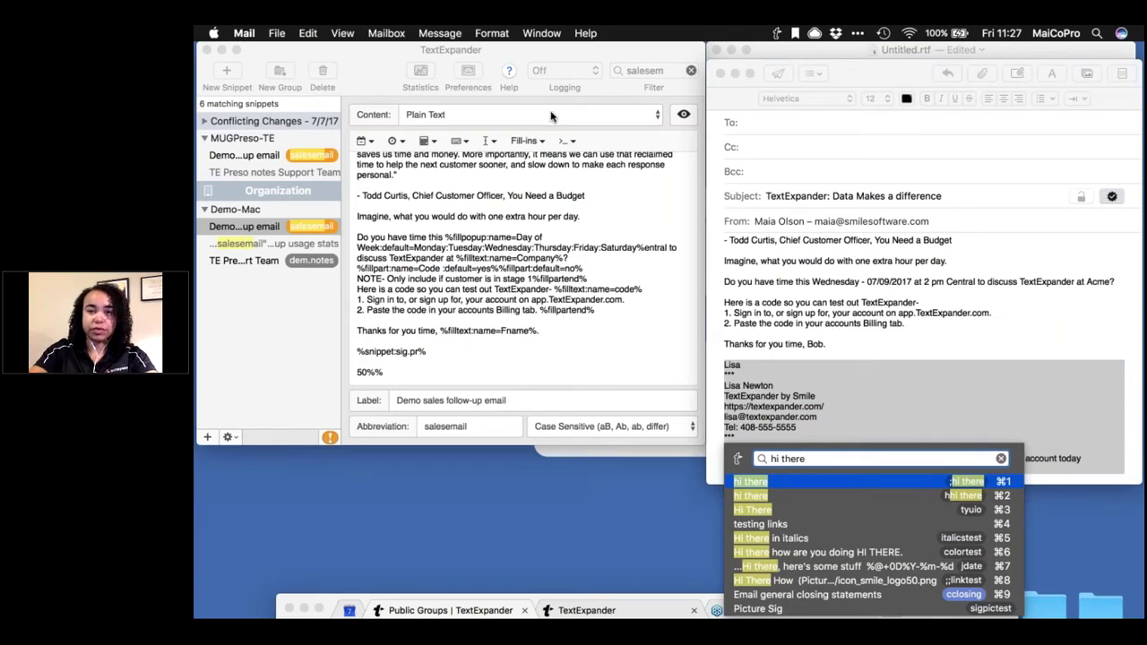
Step: Switch to TextExpander, look over the Hotkeys preferences, and move the preferences window clear of the snippet editor
click(440, 88)
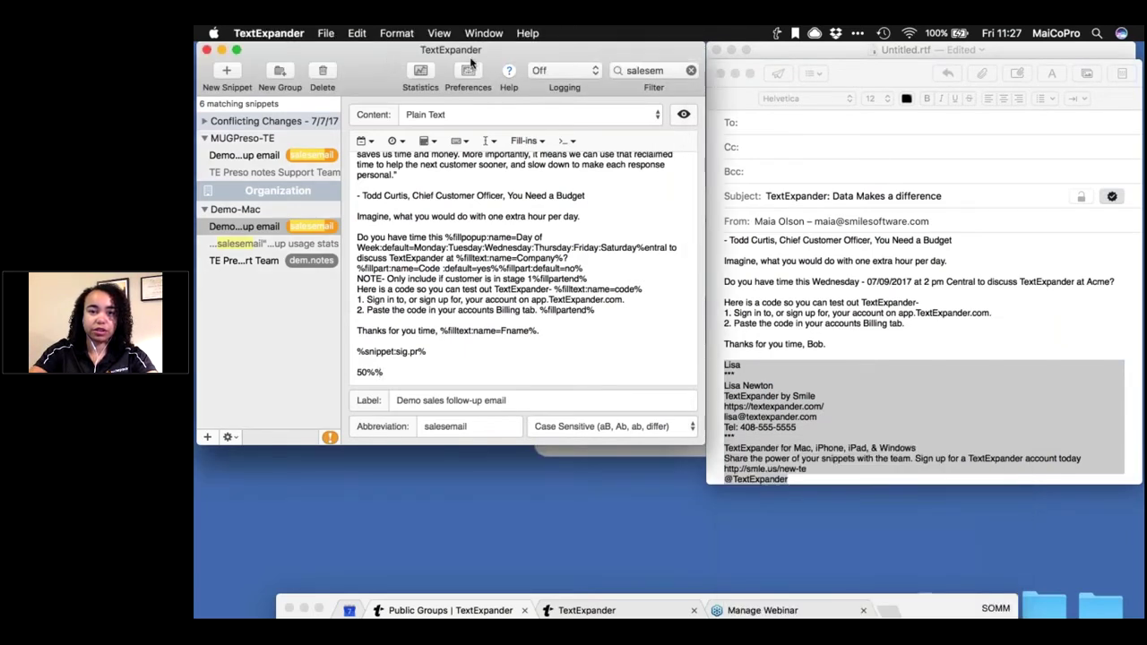
click(468, 72)
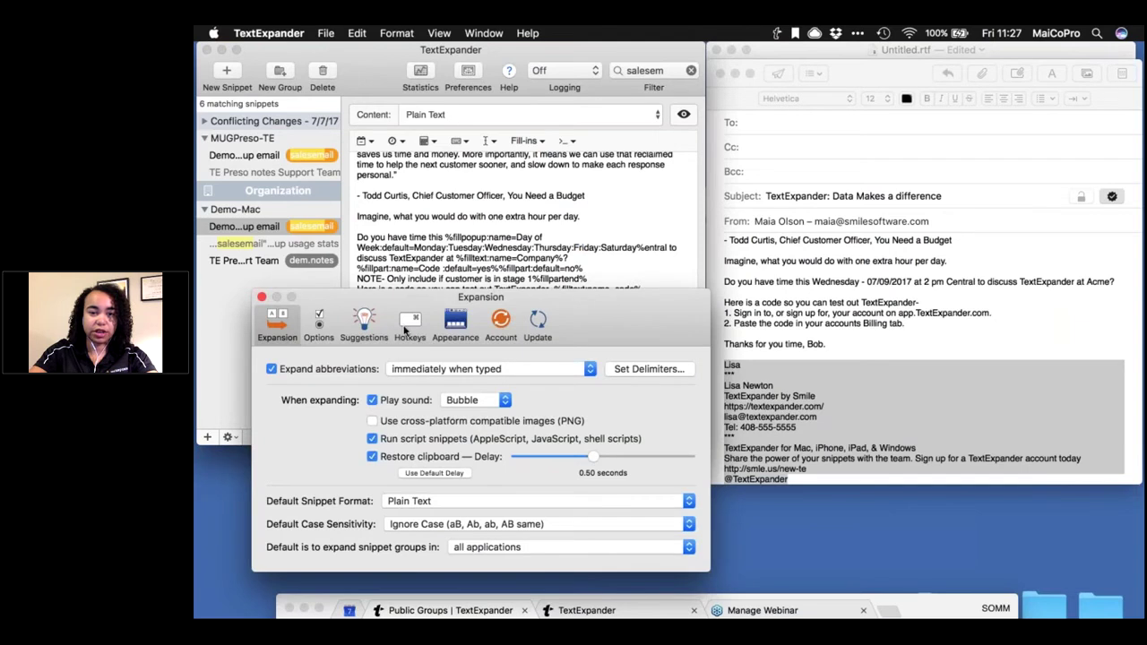
click(410, 324)
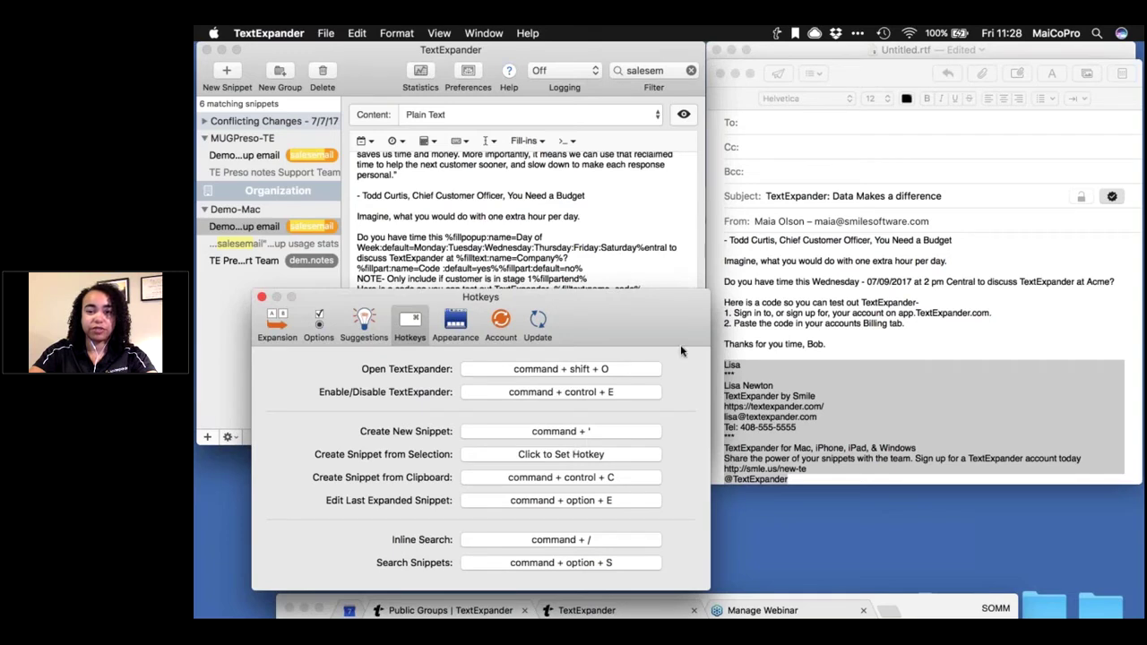
drag(641, 313, 1028, 284)
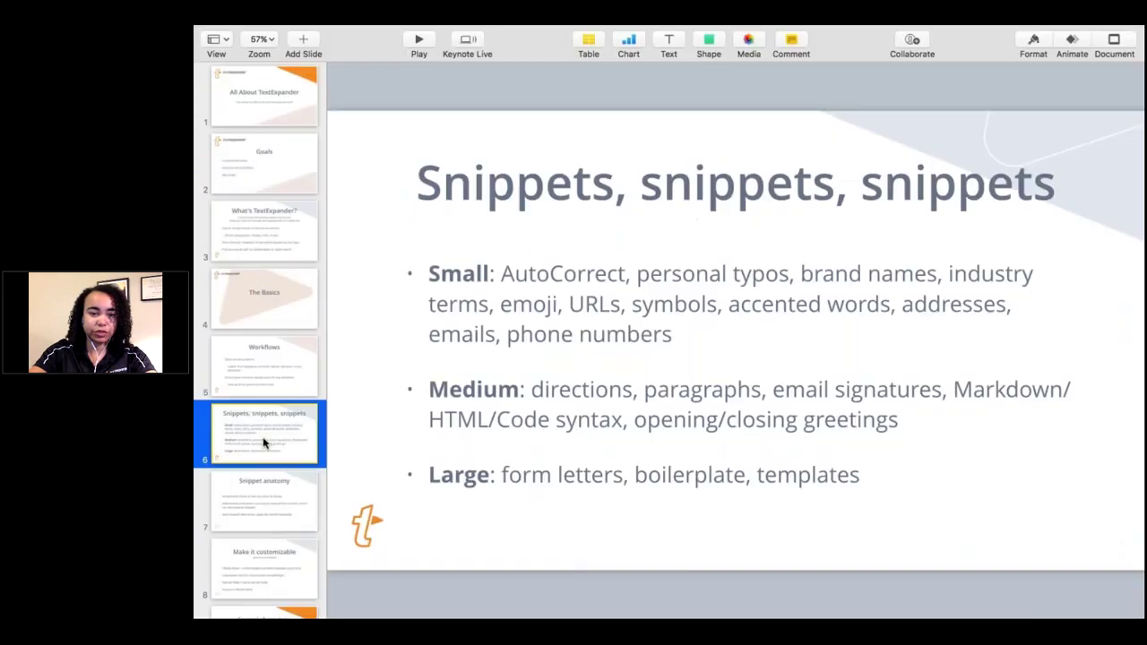
Step: Switch to the Keynote presentation and show the Q & A slide near the end of the deck
scroll(263, 437, down, 10)
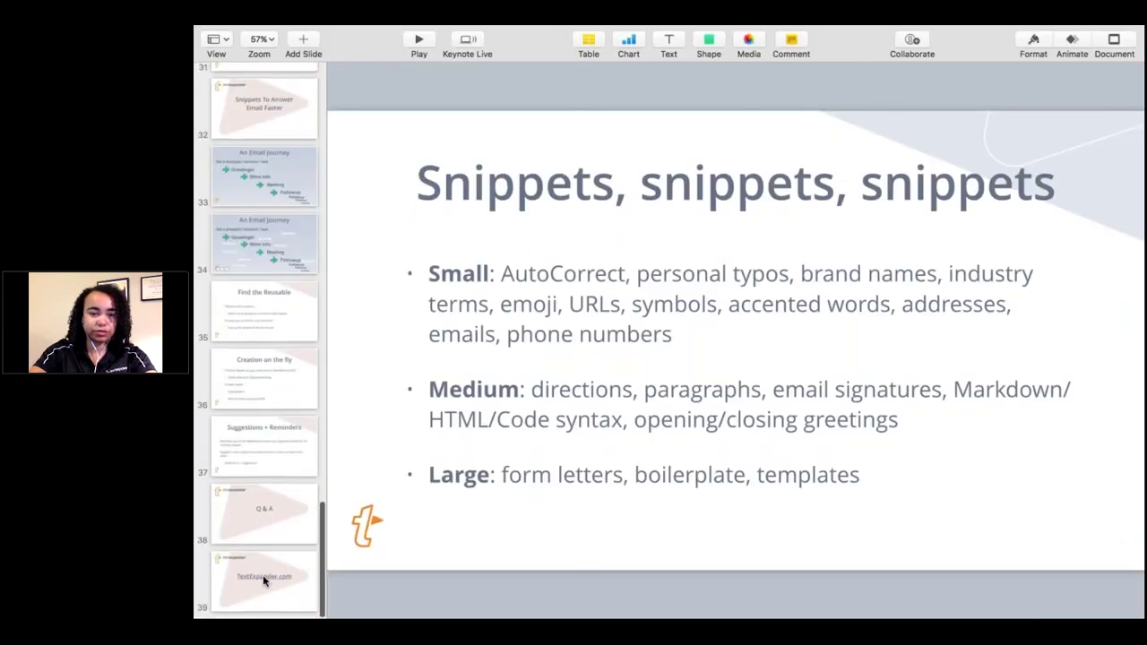
click(265, 522)
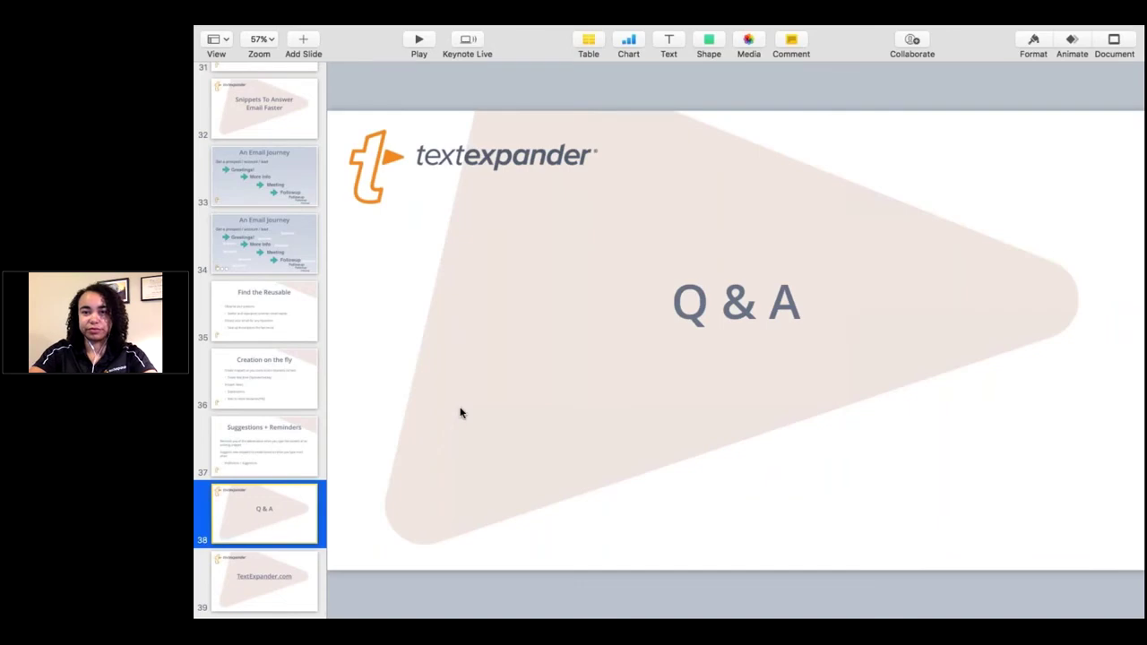
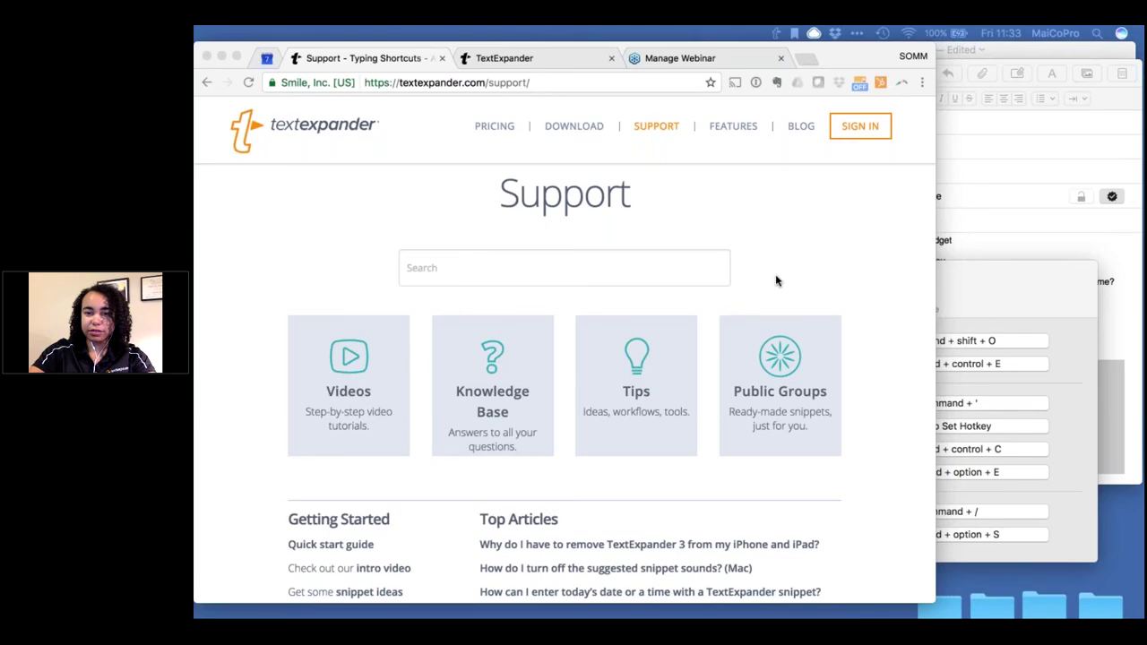
Step: Return to the Chrome Support page and lower the browser window to uncover TextExpander and its Hotkeys preferences
key(ctrl+Right)
key(ctrl+Left)
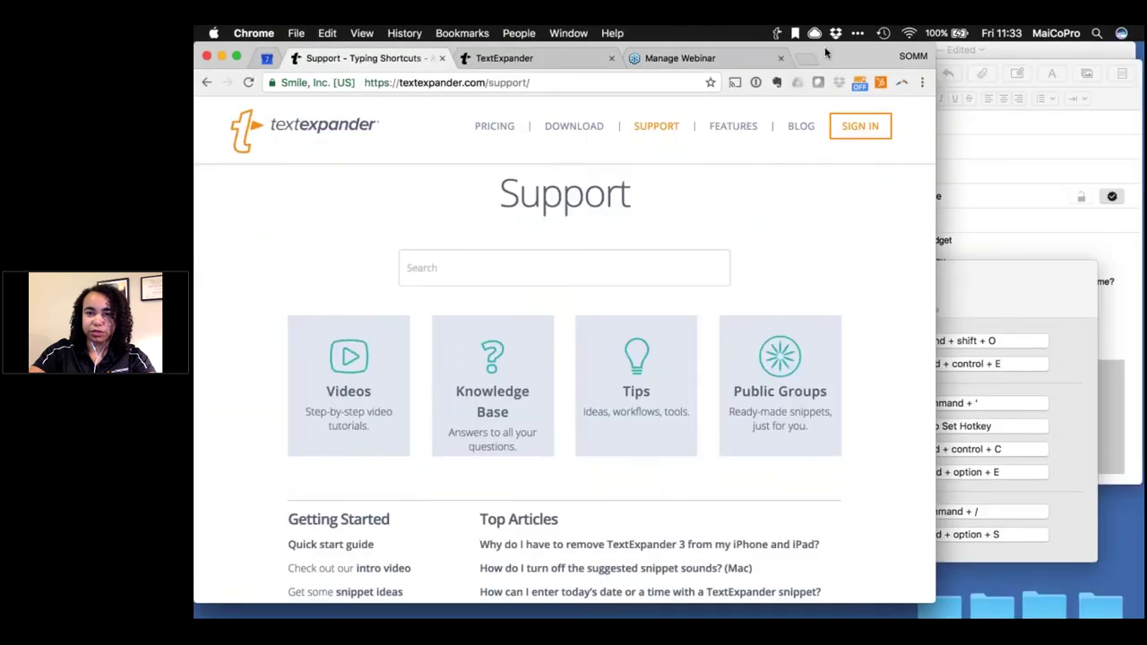
drag(846, 57, 860, 580)
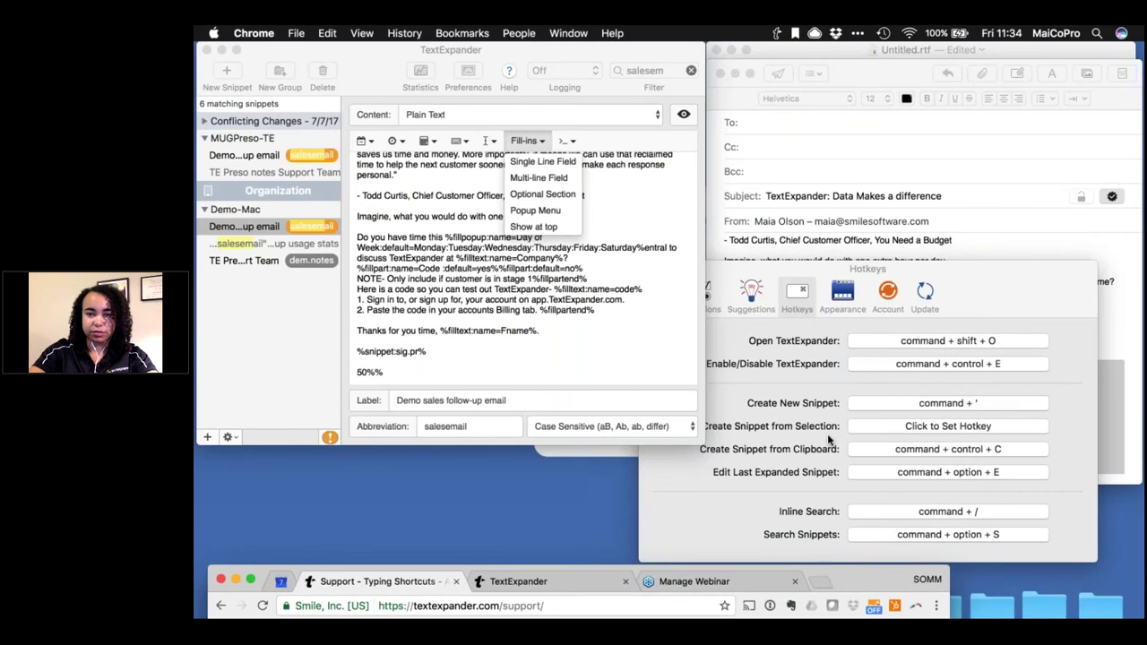
Step: Bring the Untitled.rtf document in TextEdit to the front and delete all its meeting notes
click(835, 55)
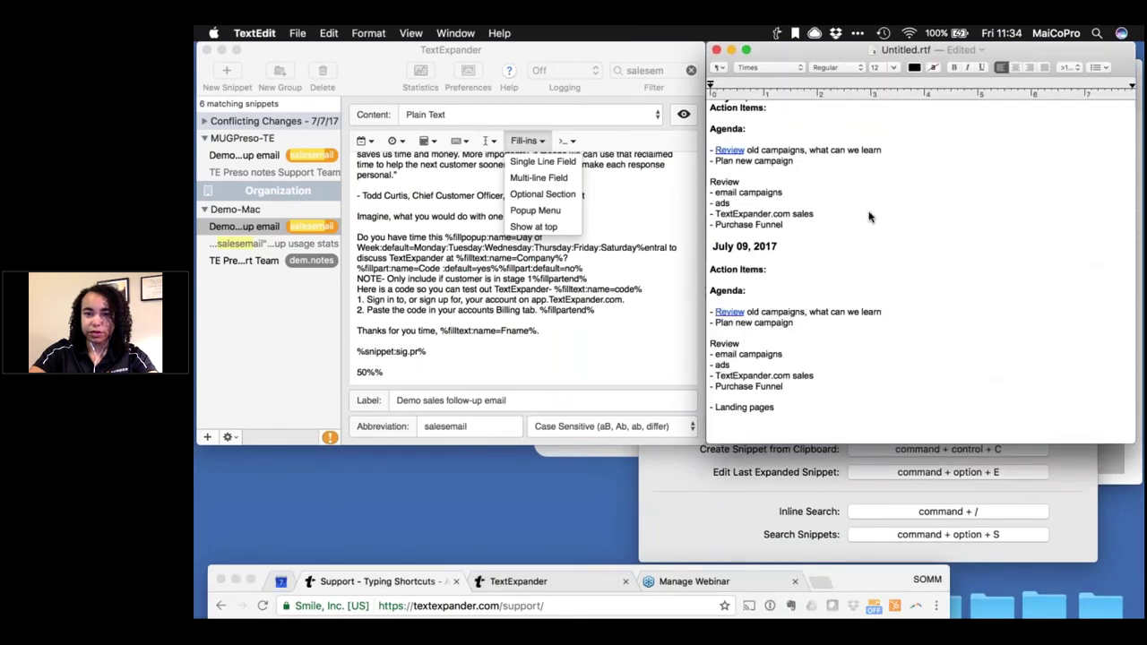
key(super+/)
click(817, 305)
drag(826, 425, 715, 145)
drag(722, 47, 717, 49)
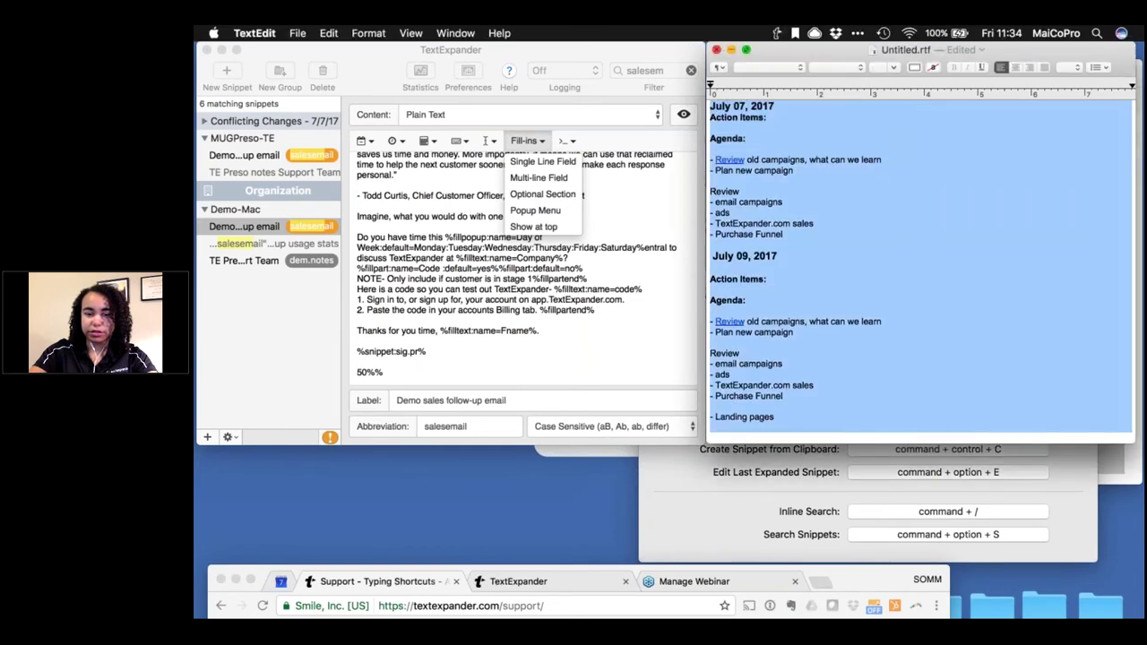
key(BackSpace)
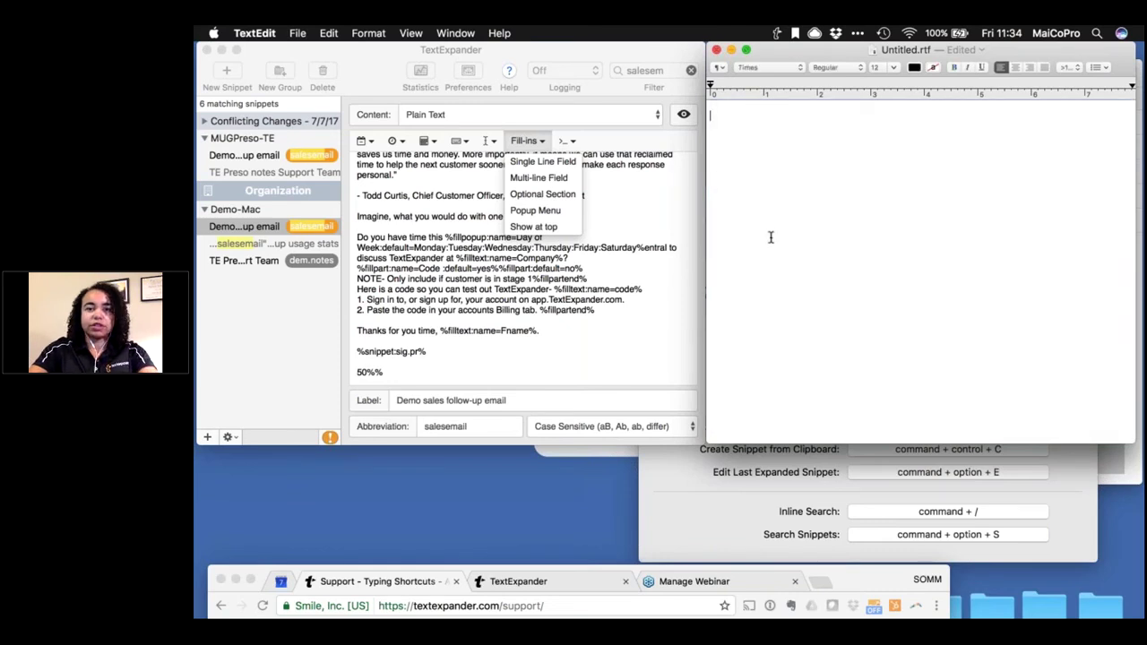
Step: Return to TextExpander and add an empty line above "Thanks for you time" in the sales follow-up snippet
click(617, 216)
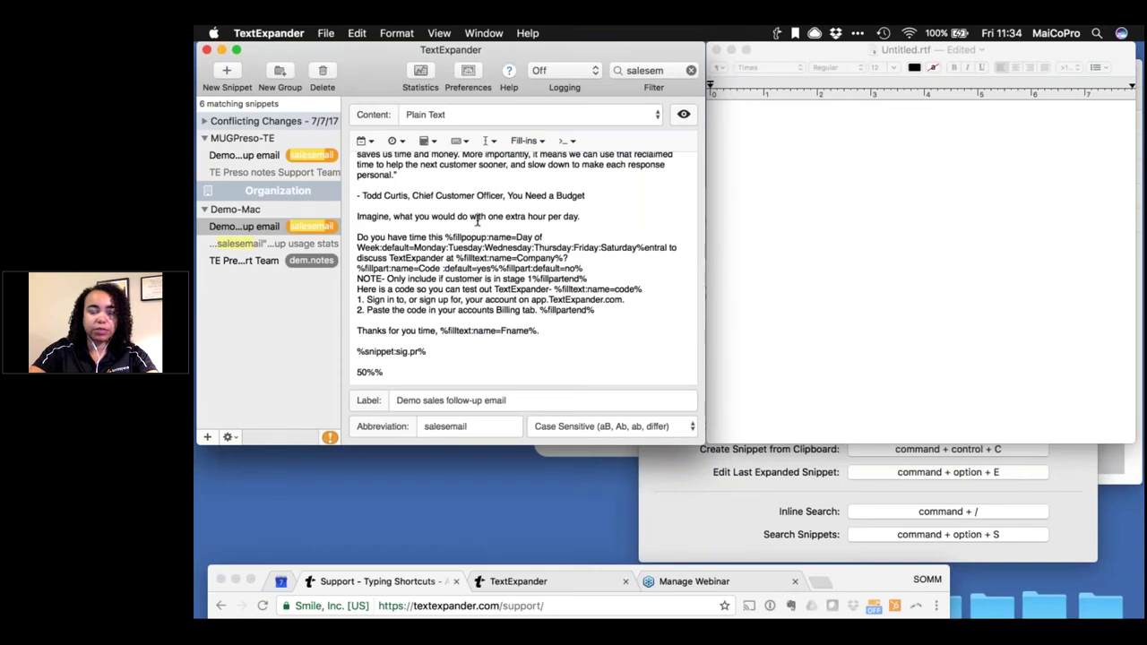
click(443, 228)
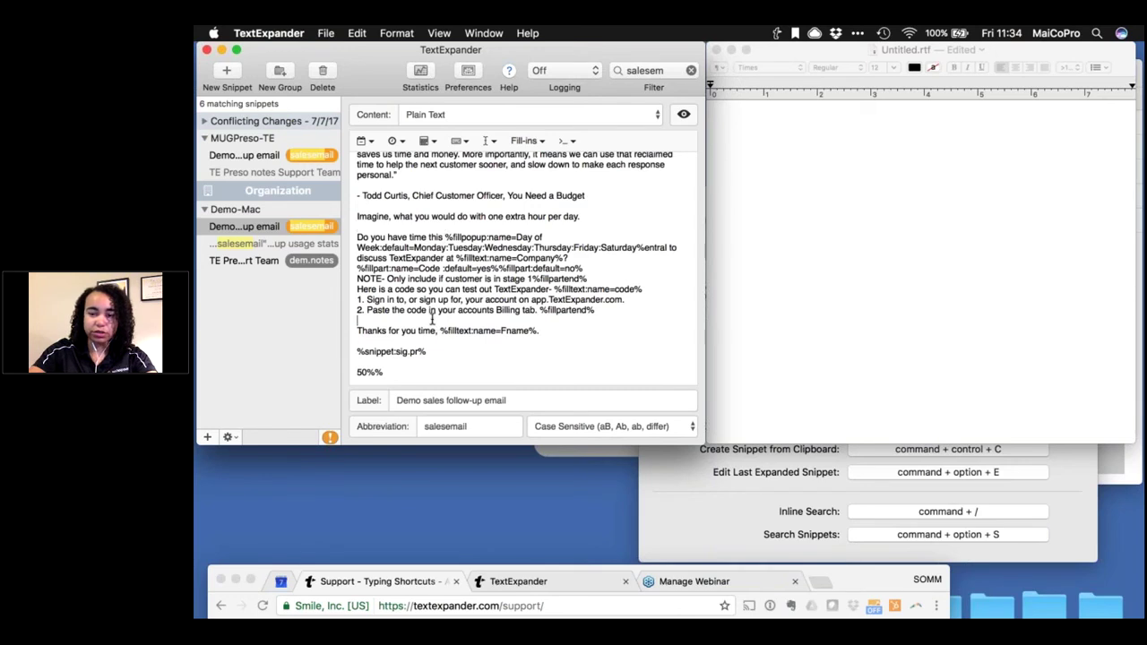
key(Return)
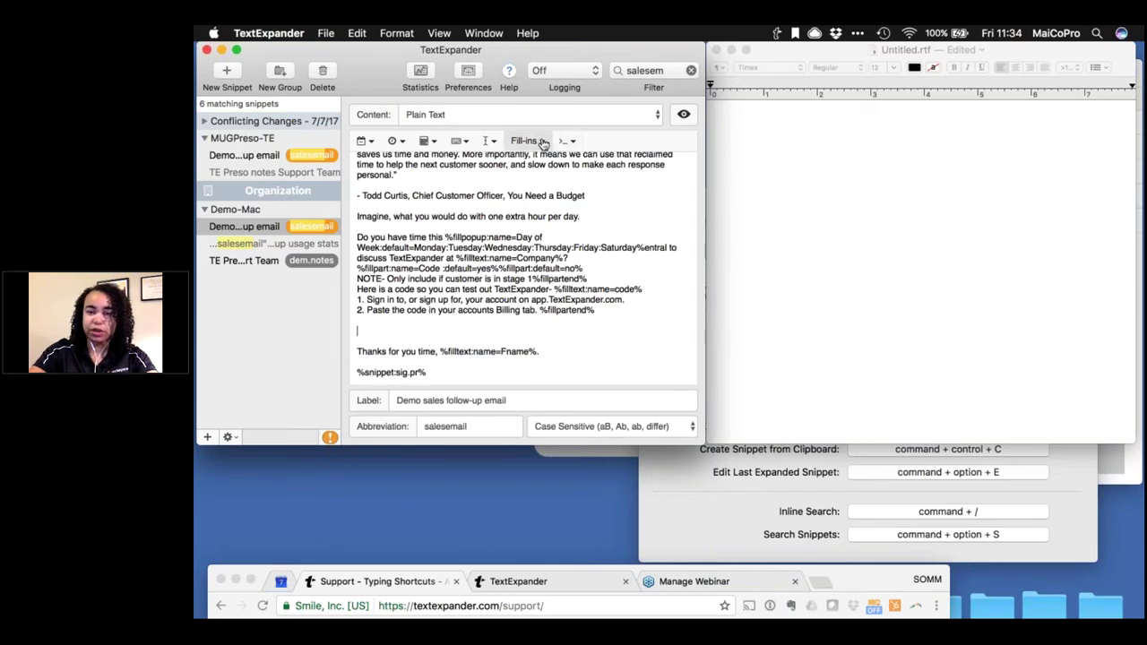
click(794, 173)
key(super+Tab)
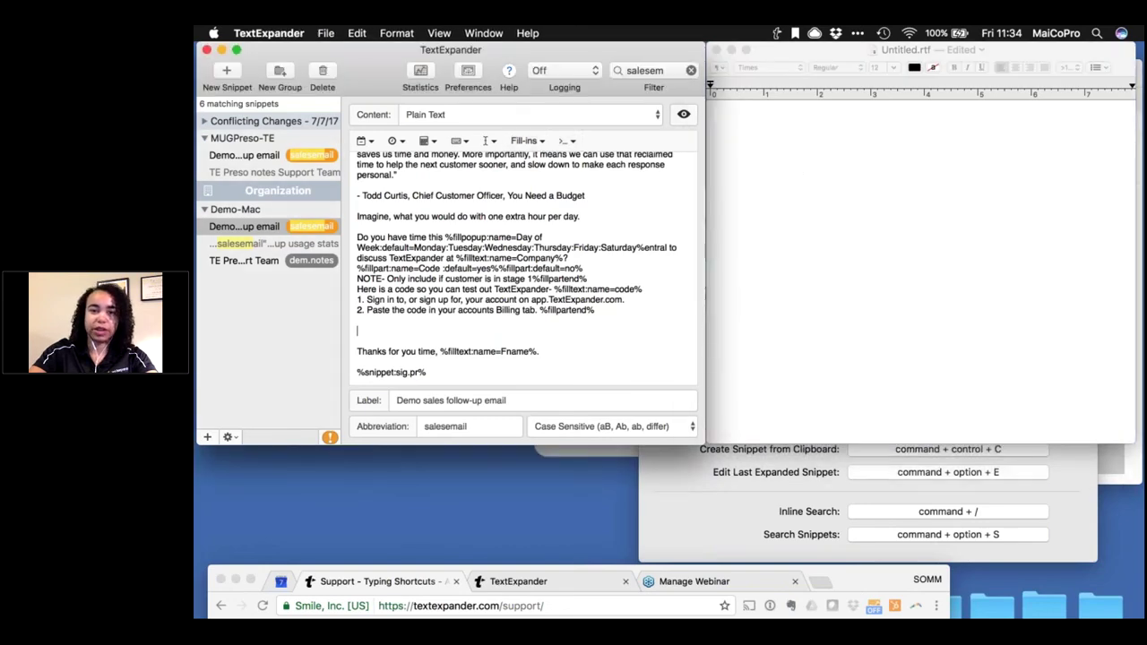
Step: Insert an optional section fill-in named "optional part 1", included by default, with the contents "Hi There, here's a form"
click(541, 143)
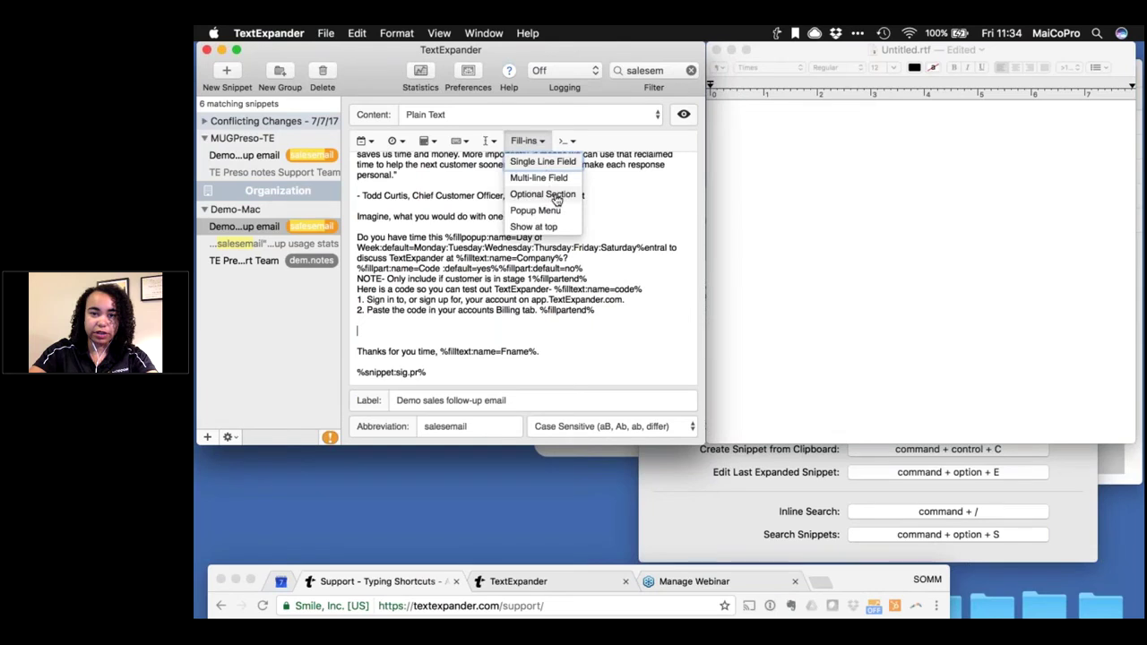
click(557, 197)
triple_click(501, 244)
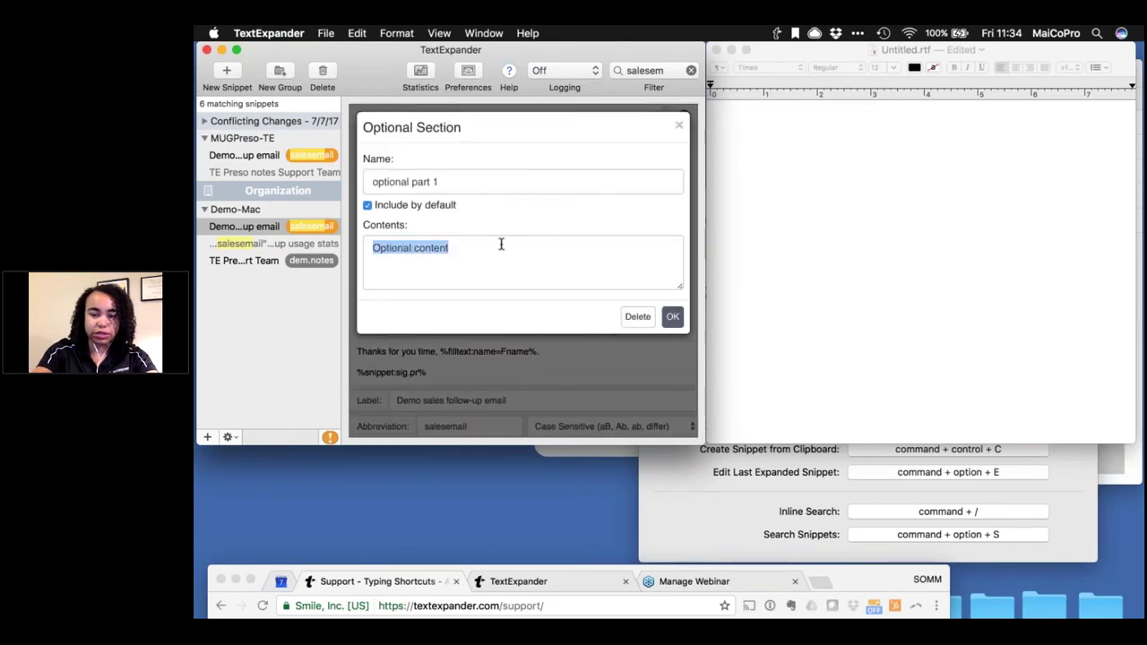
text(Hi THere)
key(BackSpace)
key(BackSpace)
key(BackSpace)
key(BackSpace)
text(there)
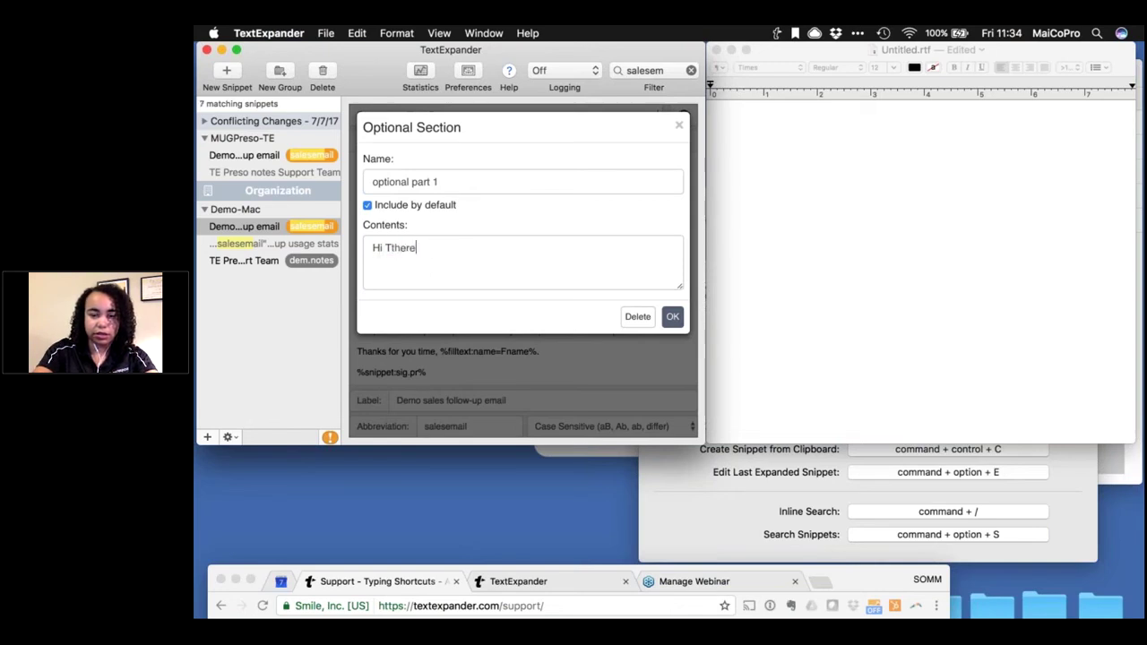
key(BackSpace)
key(BackSpace)
key(BackSpace)
key(BackSpace)
key(BackSpace)
text(here, here's a form)
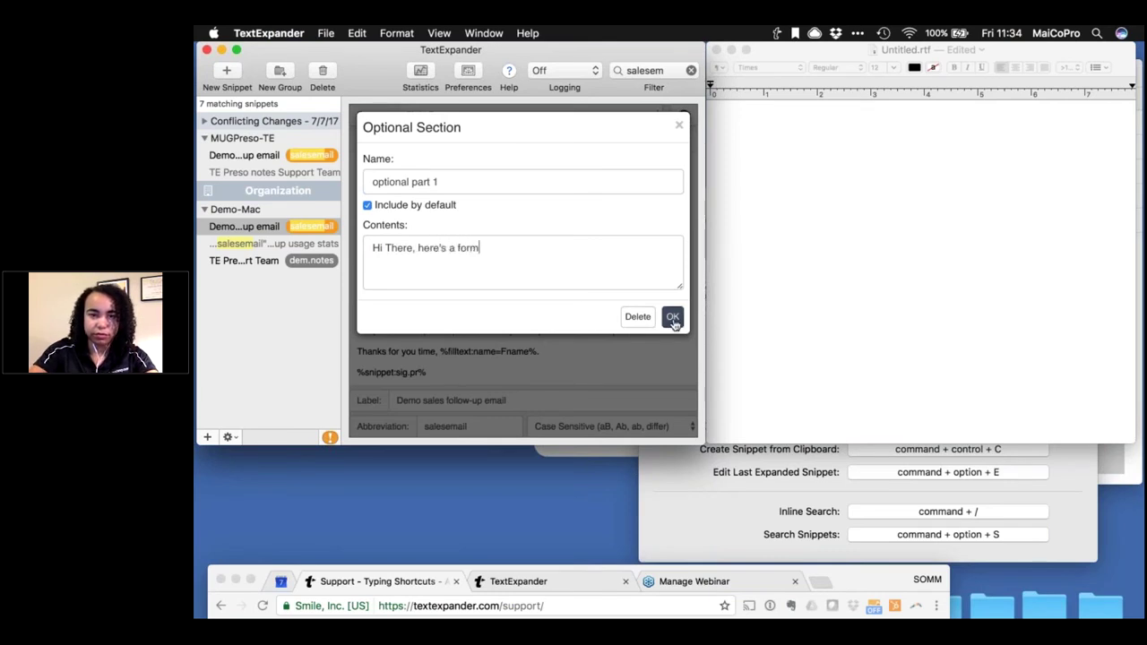
click(672, 318)
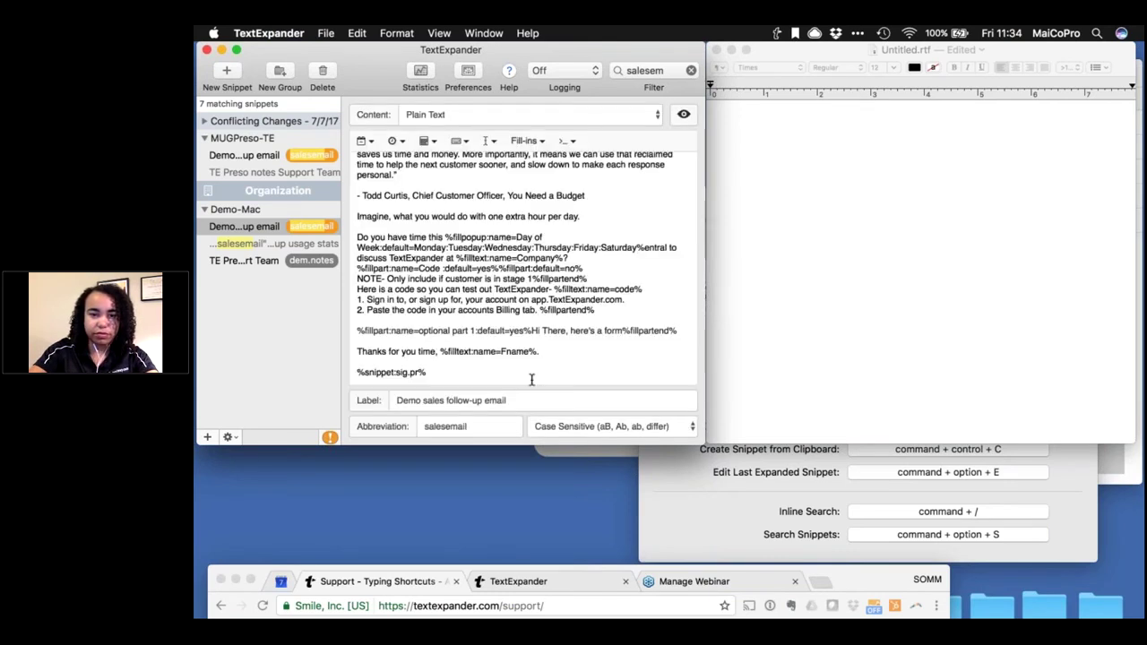
Step: Cut the "optional part 1" section line out of the snippet, leaving blank lines, and paste it into the empty TextEdit document
click(355, 328)
triple_click(355, 331)
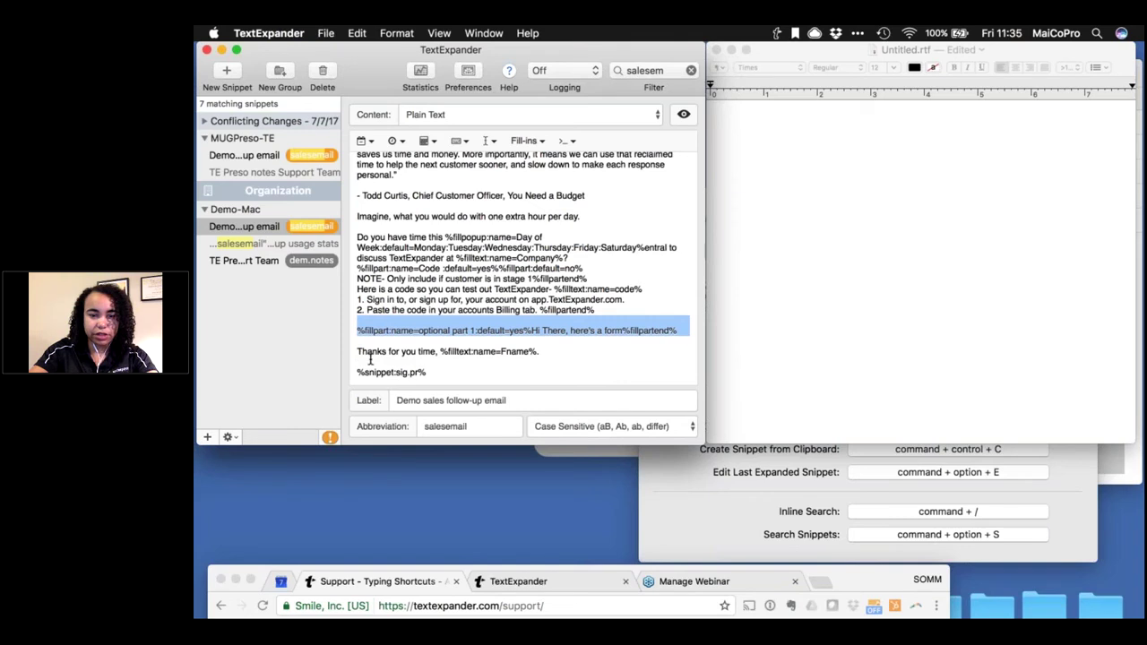
key(super+x)
key(Return)
key(Return)
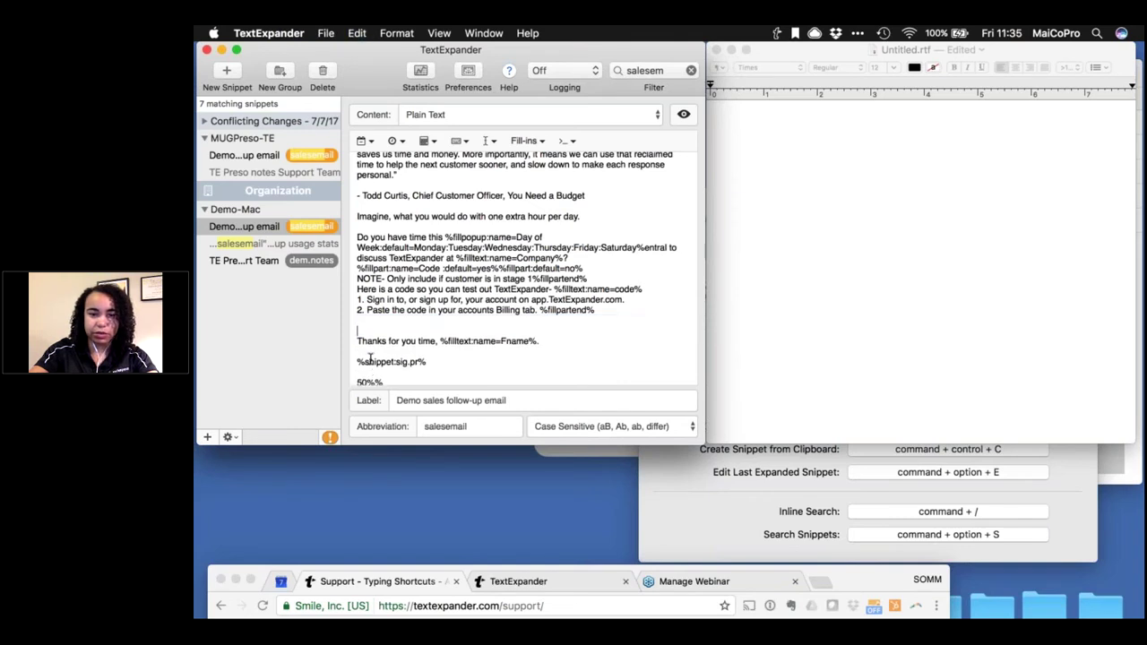
click(905, 246)
key(super+v)
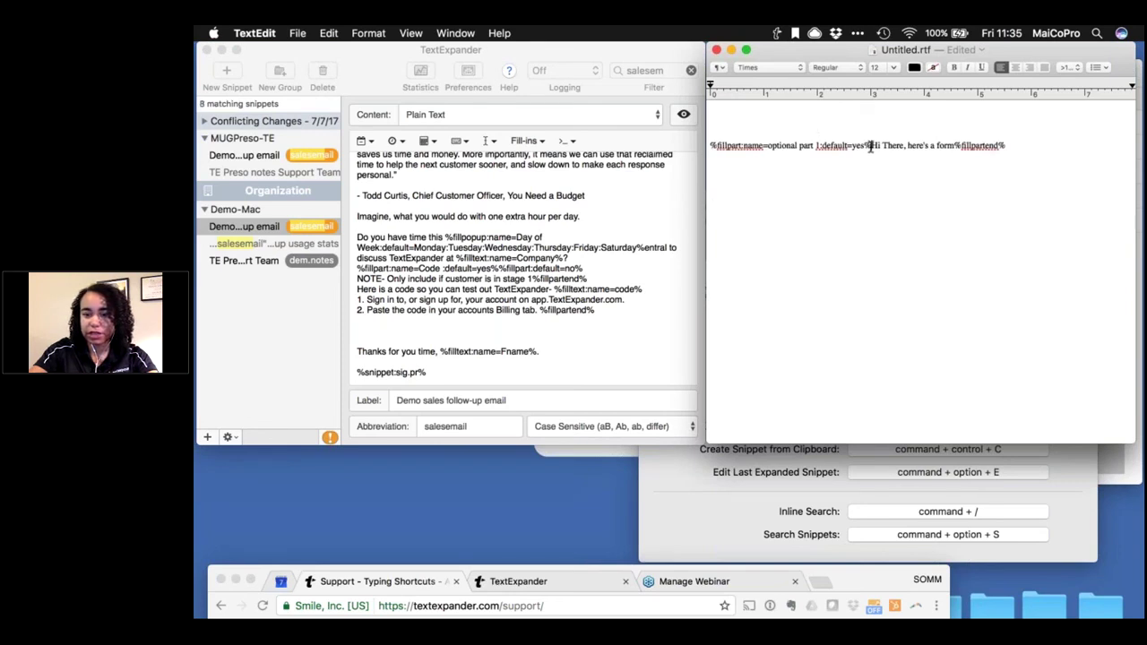
Step: Separate the opening fillpart tag from "Hi There, here's a form" with blank lines in the TextEdit document
click(869, 146)
key(Return)
key(Return)
key(Return)
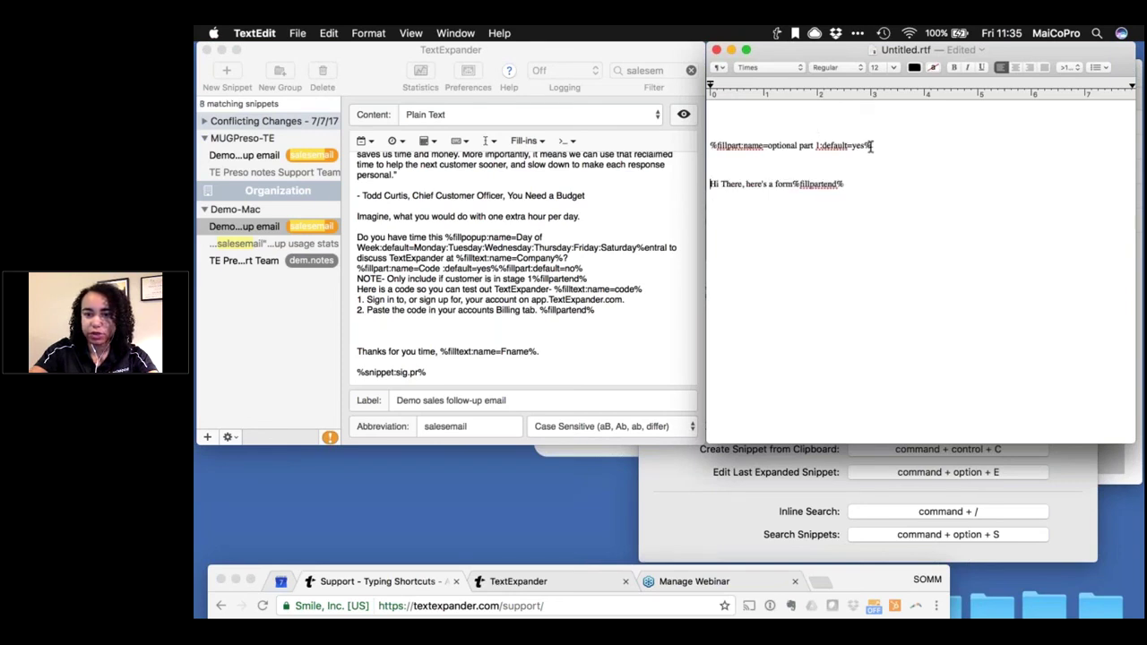
Step: Copy the whole optional section in TextEdit, paste it nested between the opening tag and its contents, and remove the extra blank line
click(499, 334)
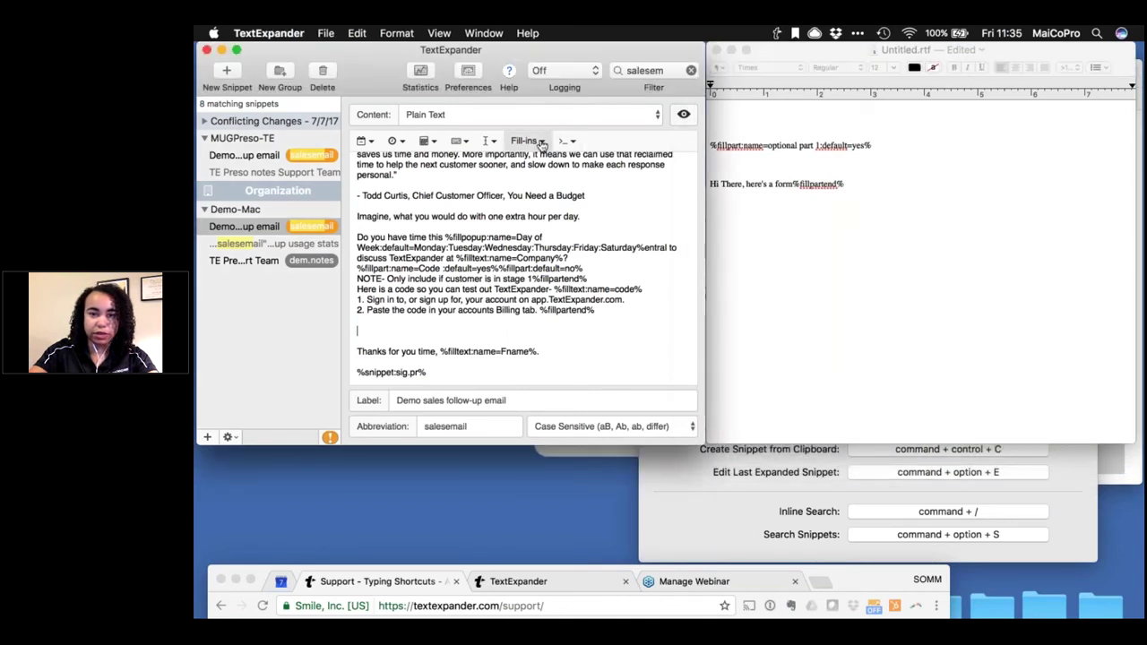
click(541, 142)
click(846, 185)
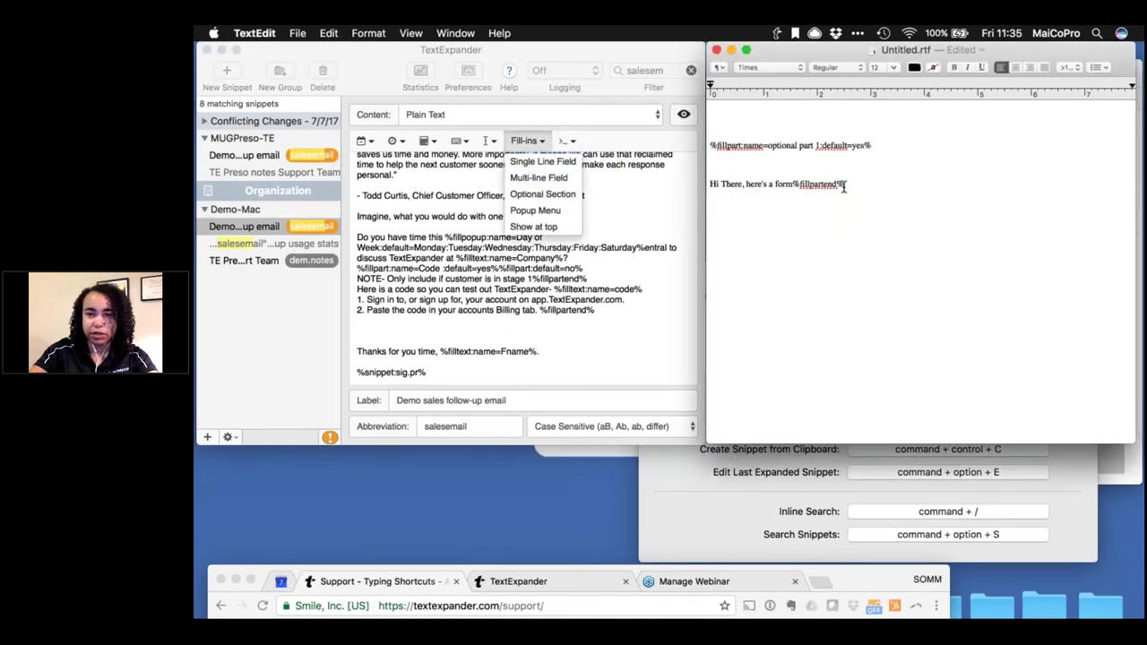
drag(846, 186, 707, 150)
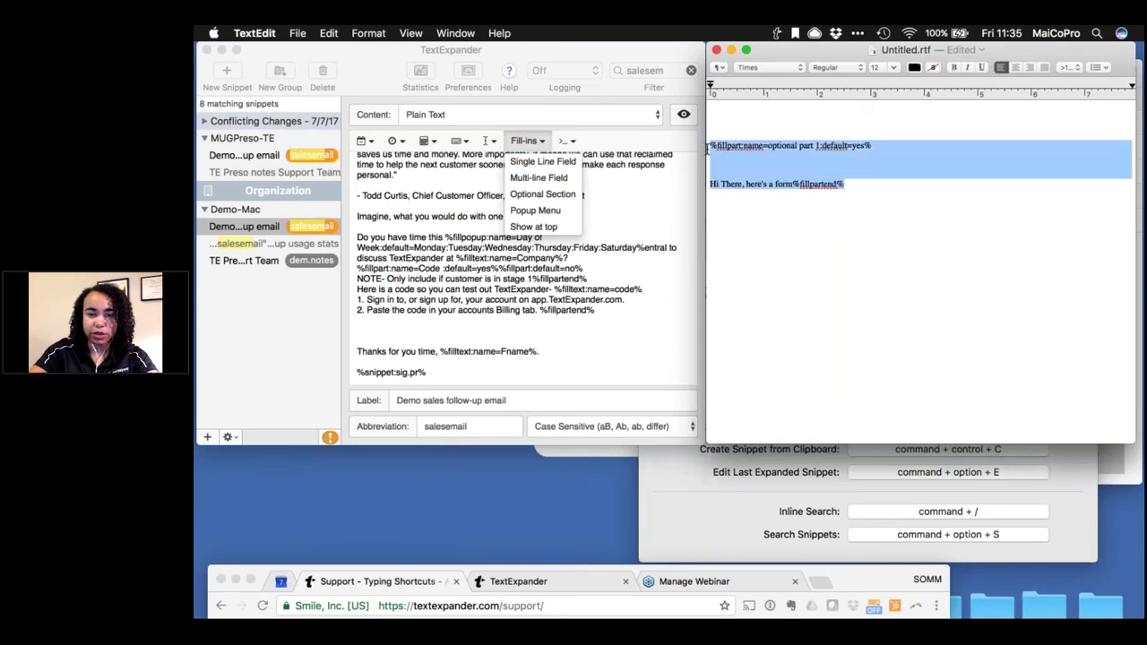
click(744, 163)
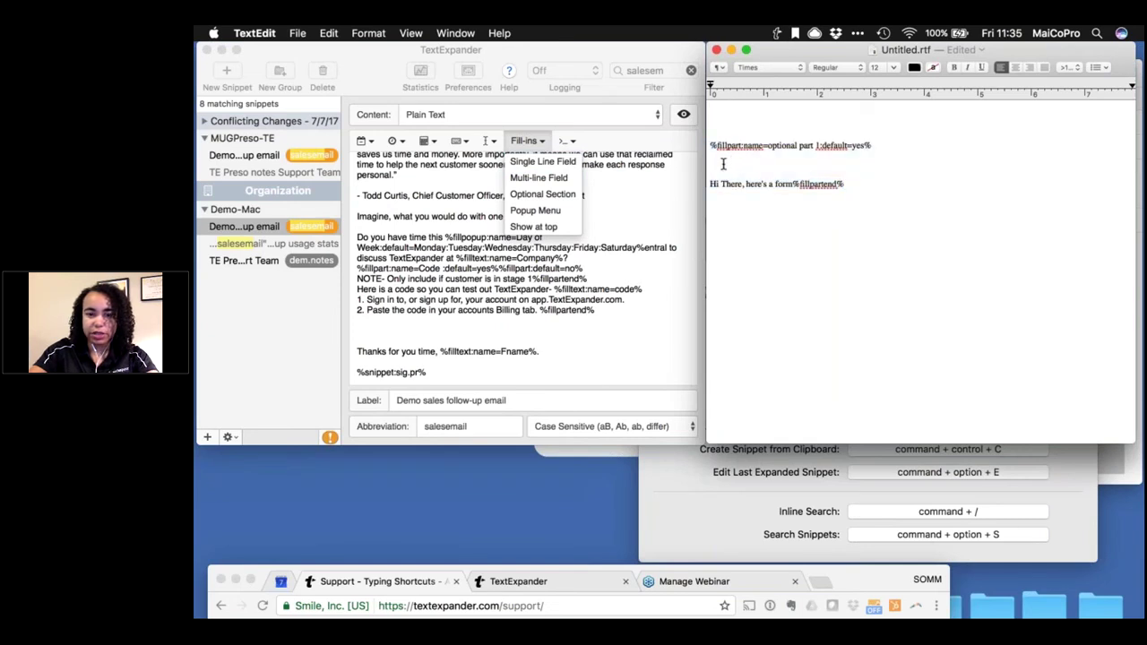
key(super+v)
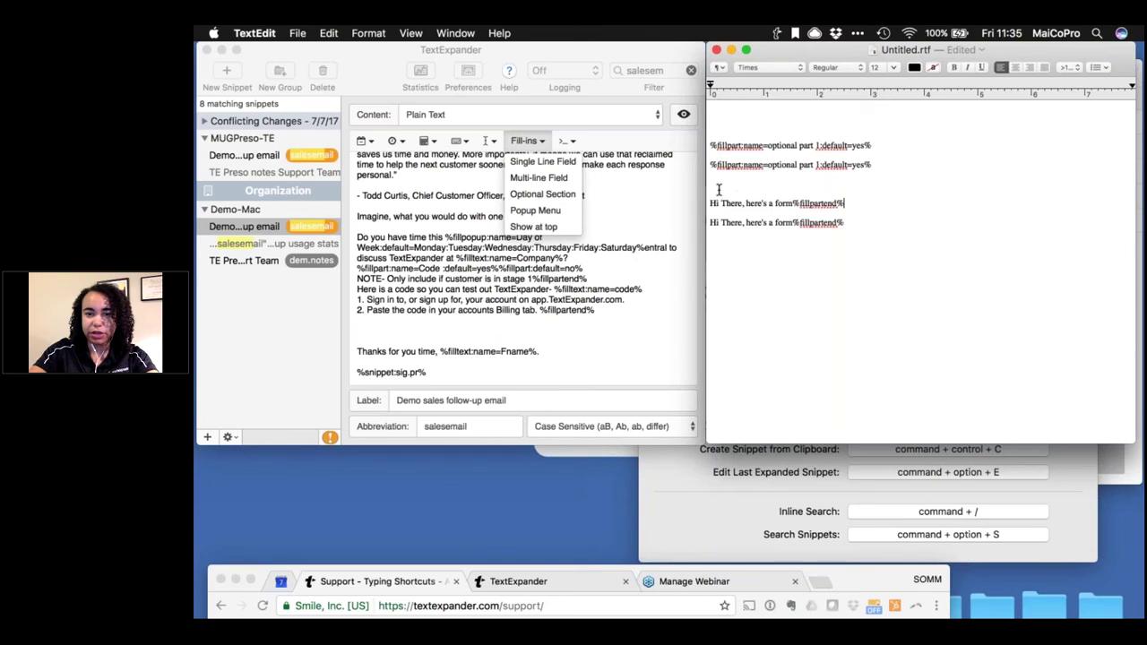
key(BackSpace)
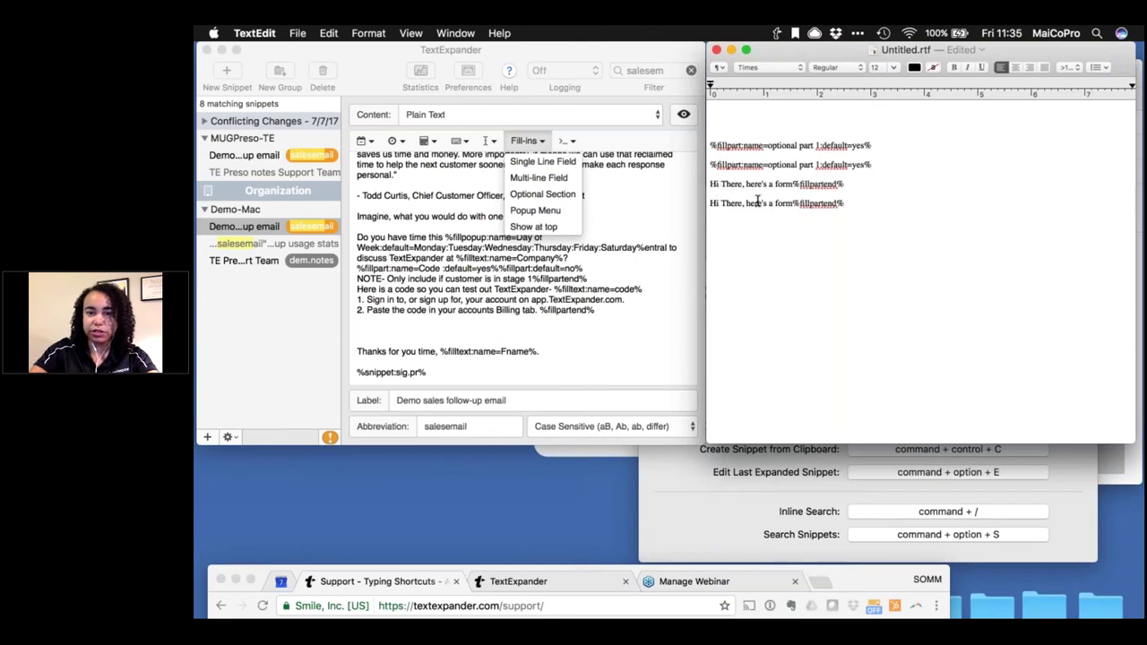
Step: Replace the inner optional section's contents with "NOTE: use this section"
drag(792, 183, 710, 184)
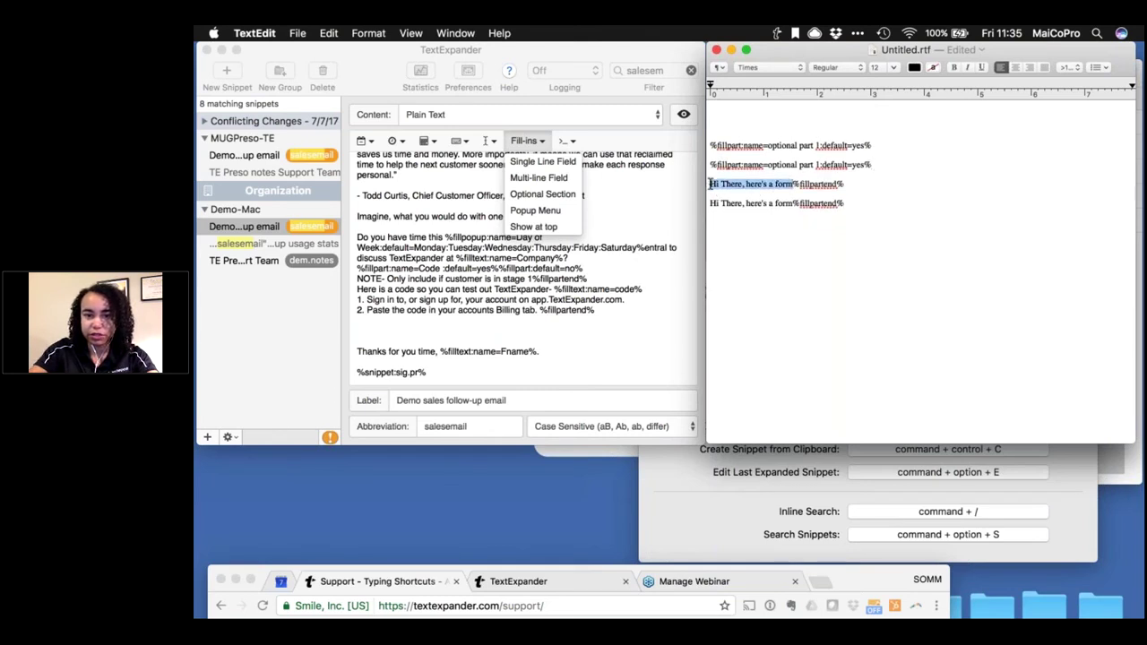
key(BackSpace)
text(NOTE)
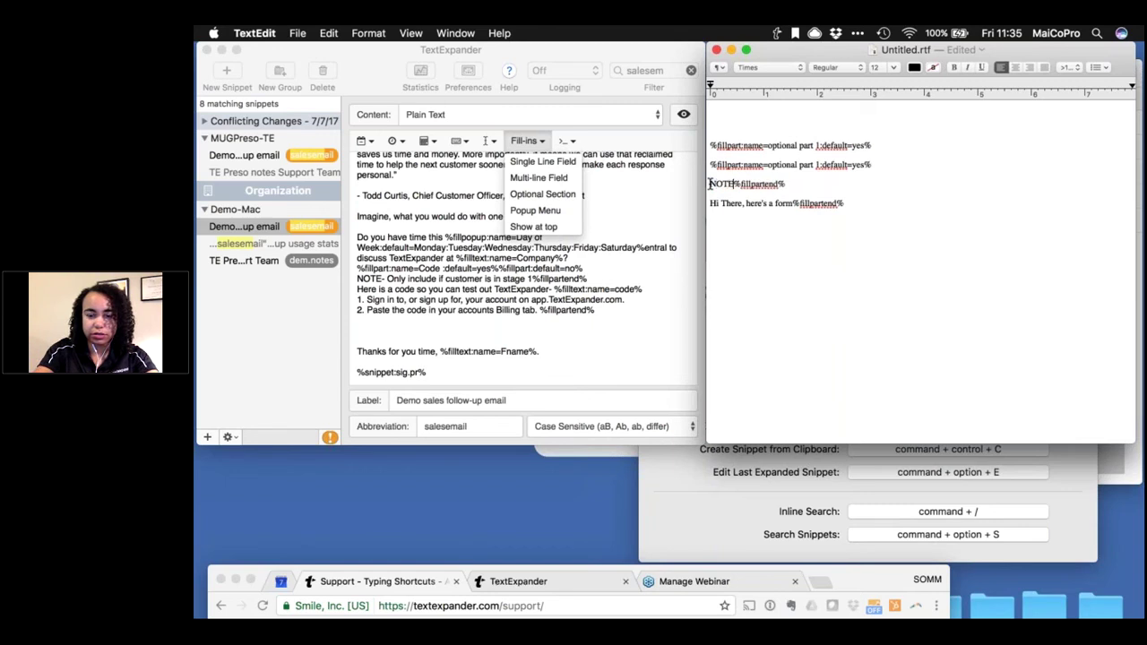
text(: use this se)
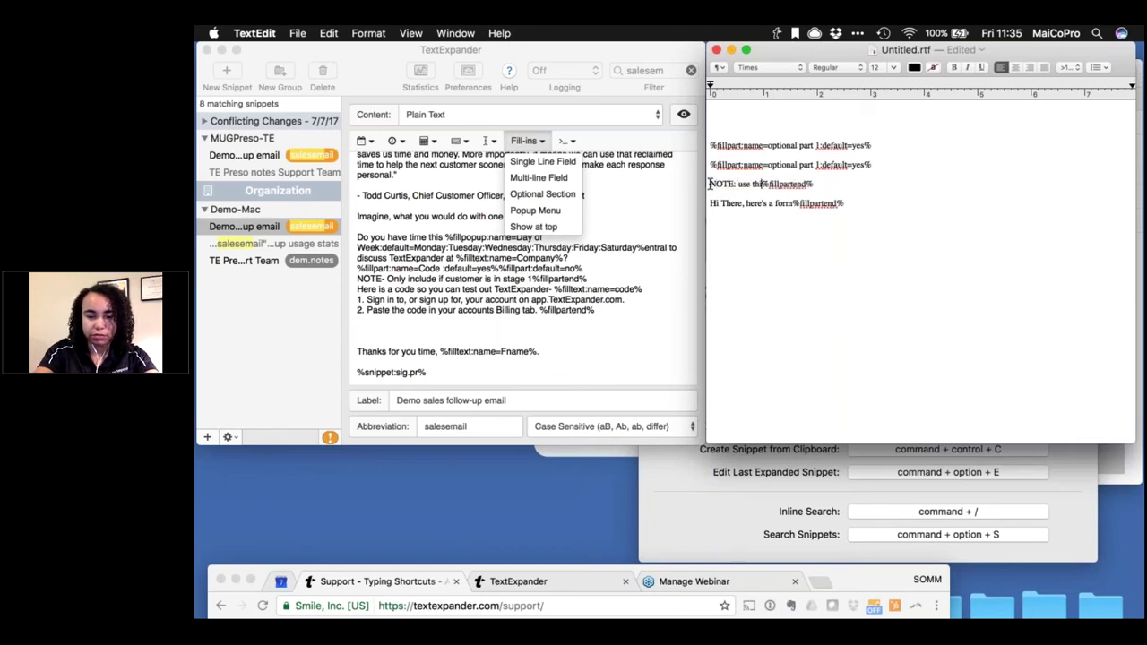
text(ction)
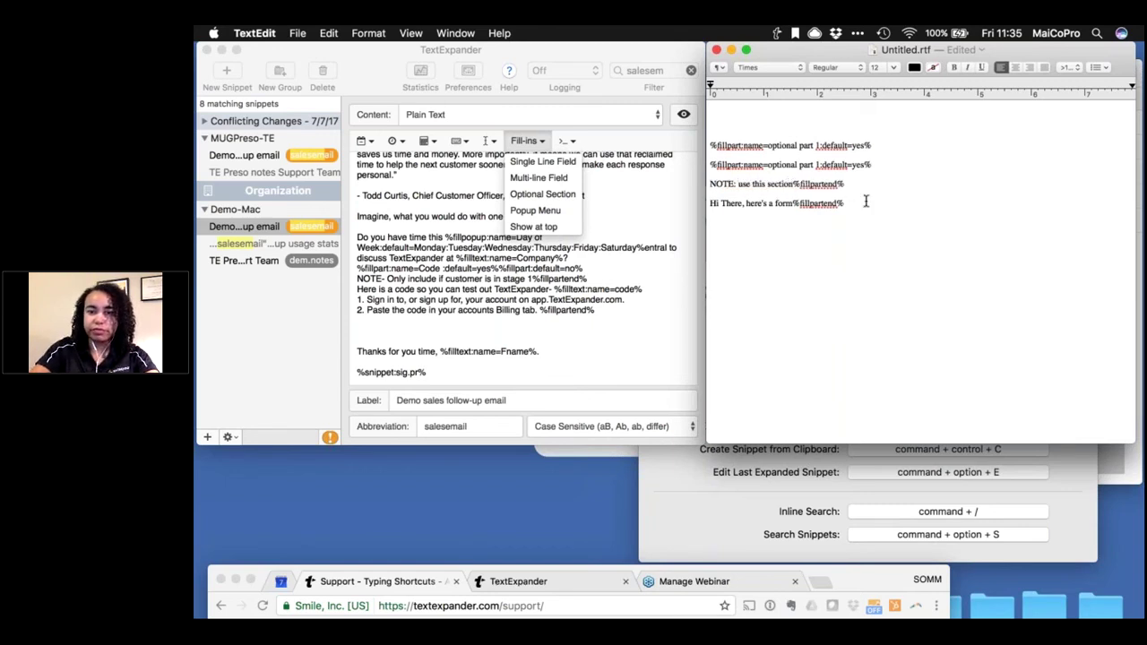
Step: Replace the colon after "NOTE" with a hyphen in the TextEdit document so the line reads "NOTE- use this section"
drag(852, 202, 737, 186)
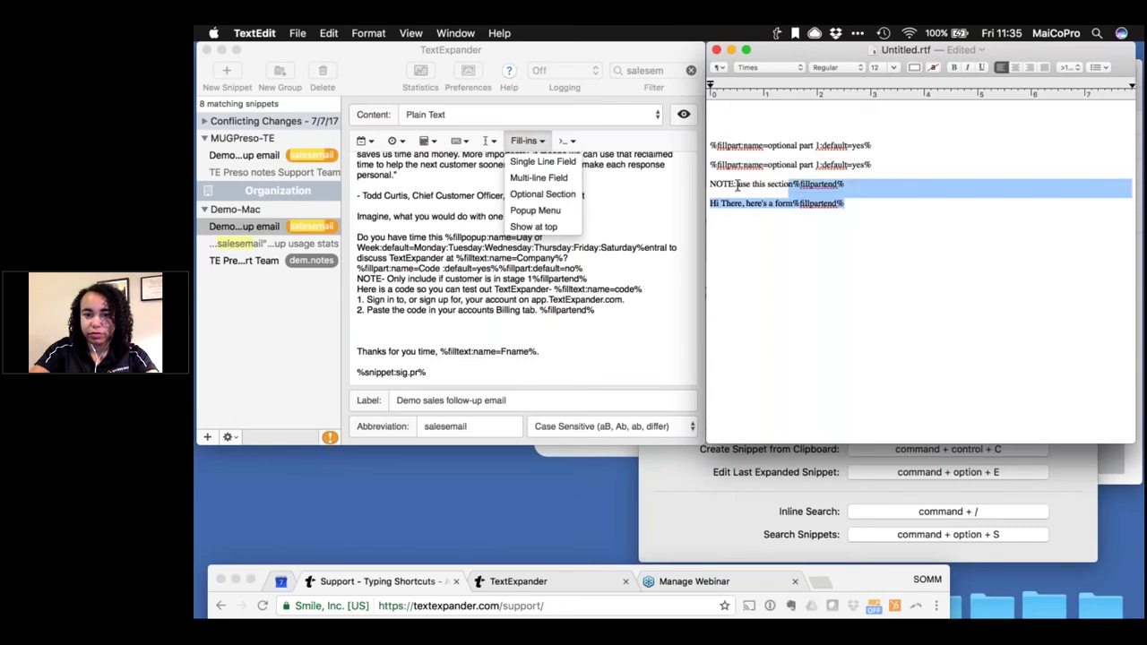
click(737, 186)
key(BackSpace)
key(BackSpace)
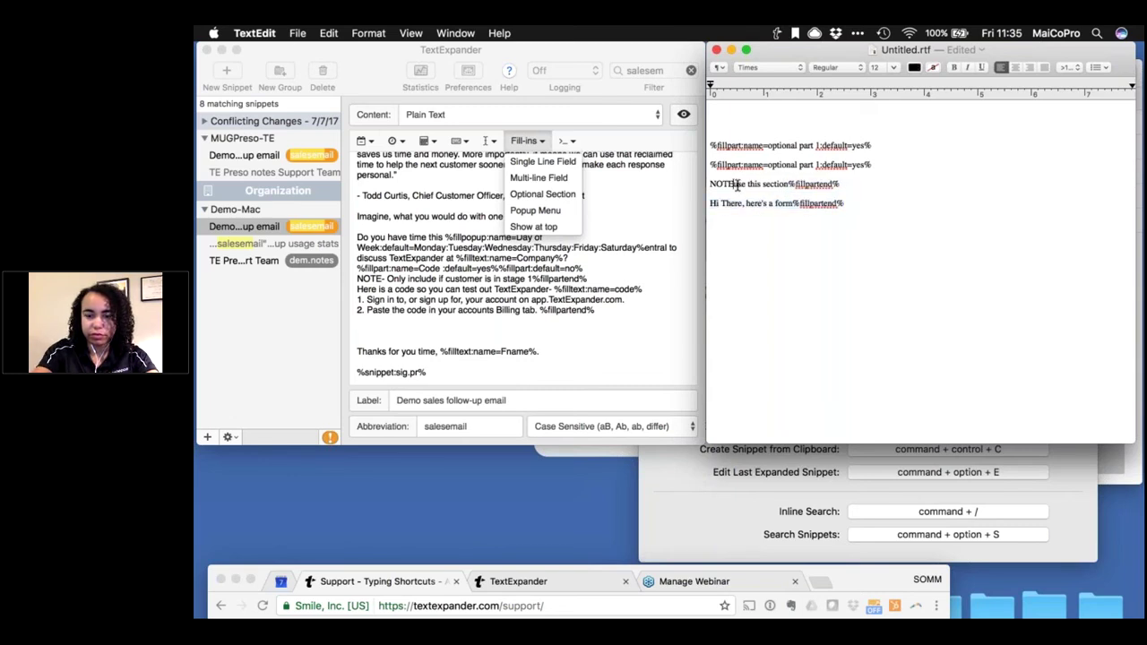
text(:)
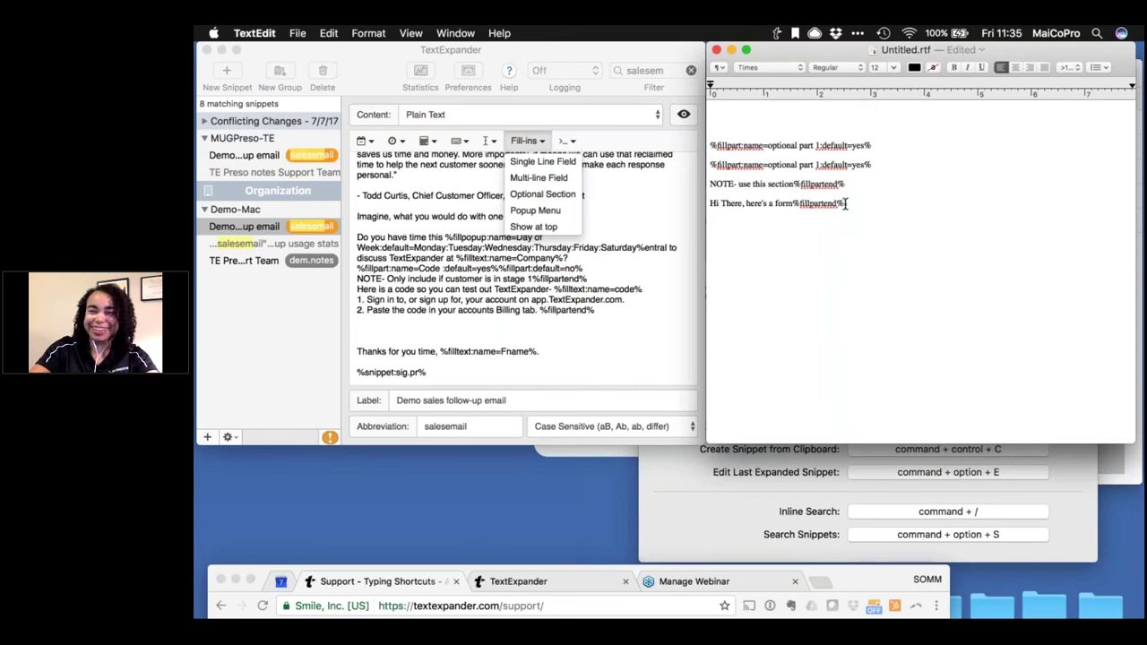
Step: Copy the entire nested optional section from TextEdit and paste it above the "Thanks for you time" line of the TextExpander snippet
drag(845, 204, 706, 142)
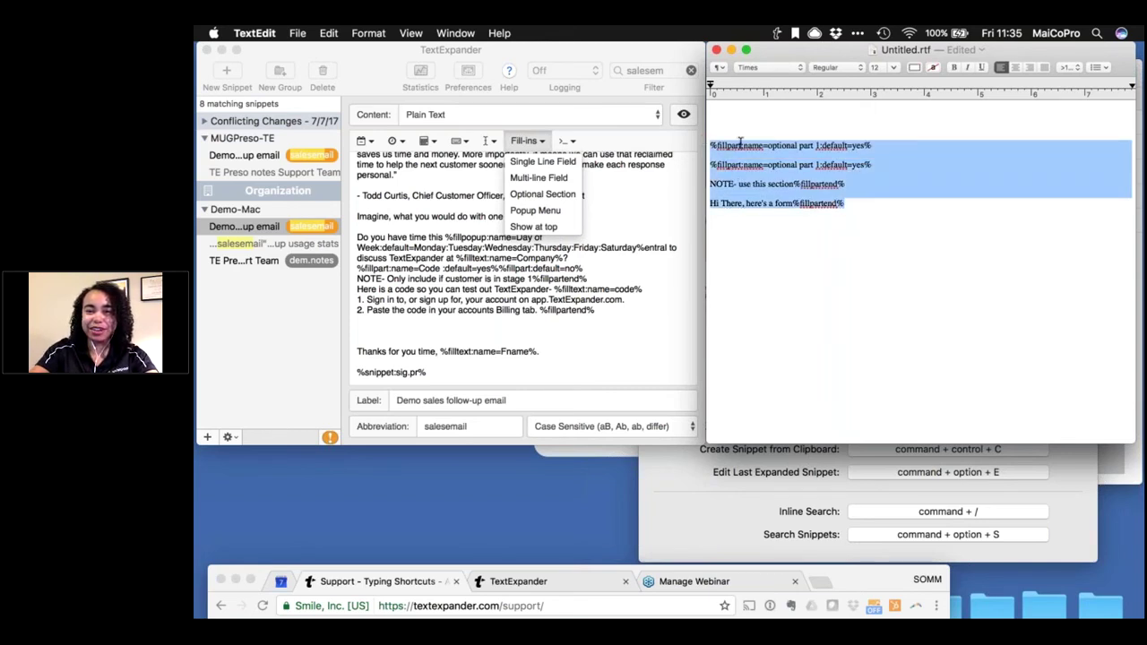
key(super+c)
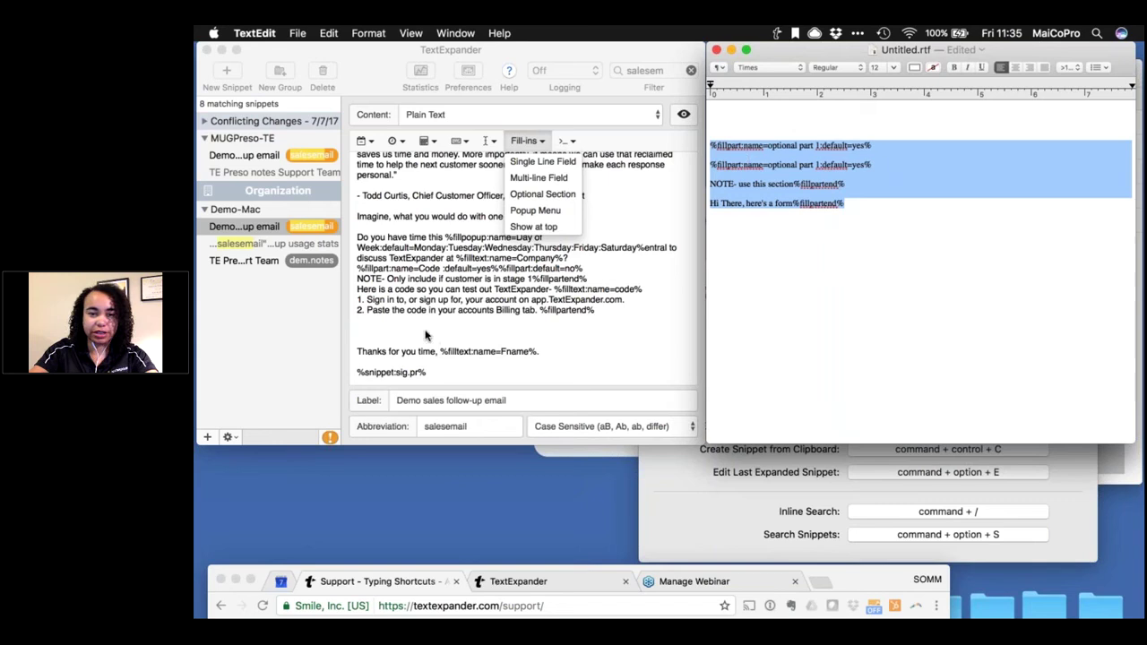
click(427, 335)
key(super+v)
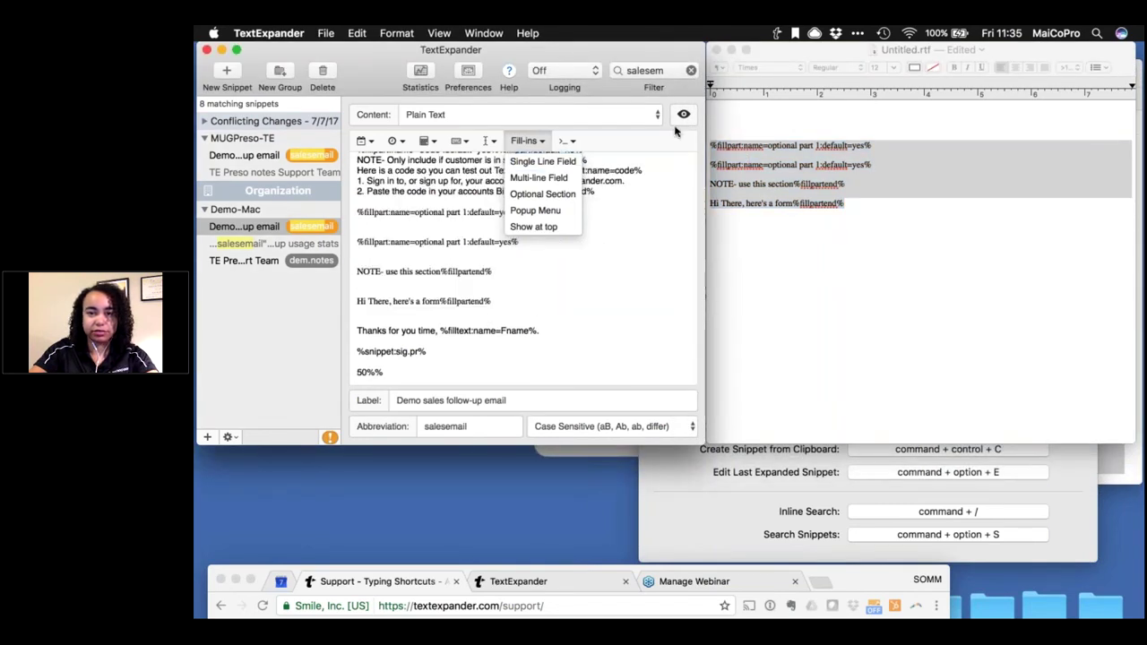
Step: Expand the salesemail snippet in TextEdit, check the nested "optional part 1" sections in the fill-in form, and dismiss the form
click(780, 305)
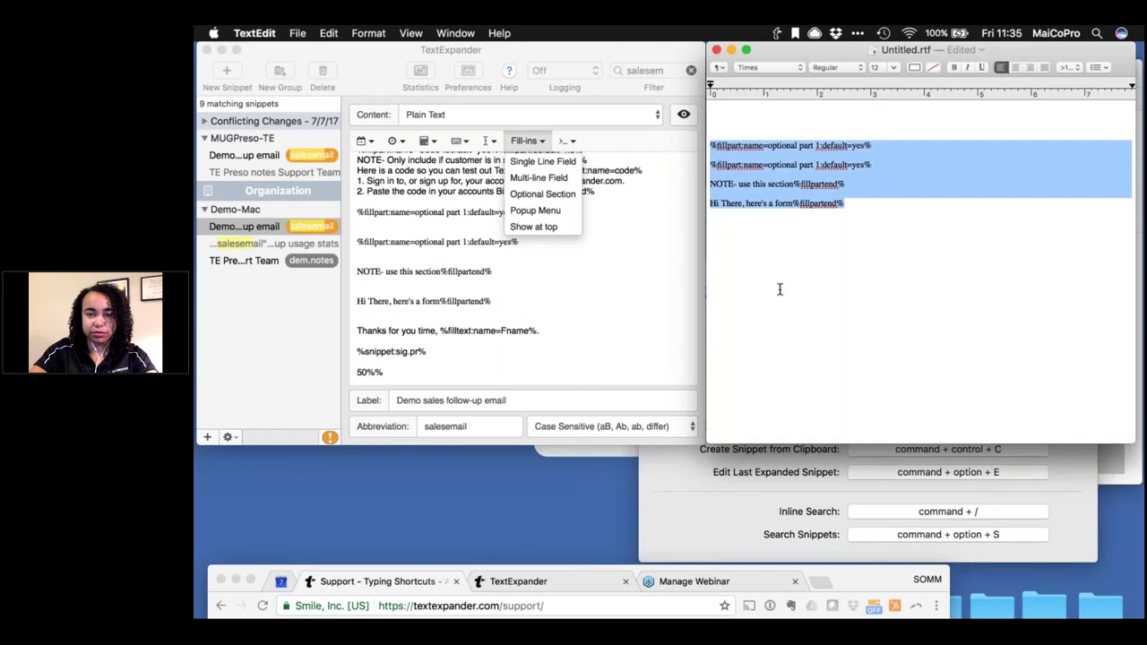
text(salesemail)
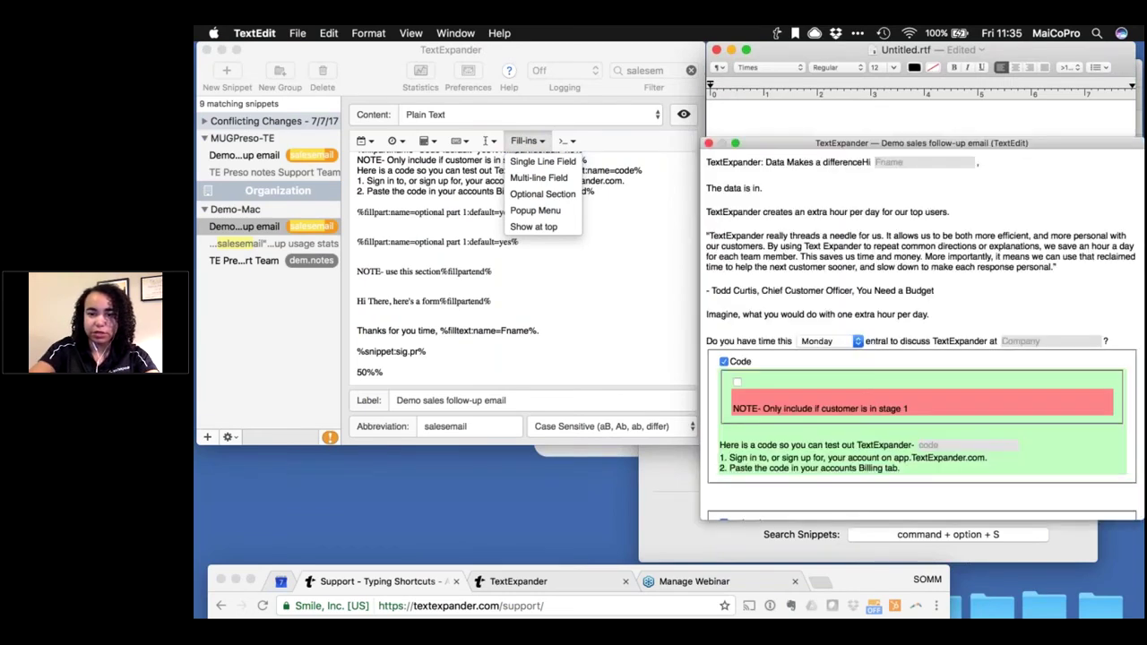
scroll(824, 319, down, 6)
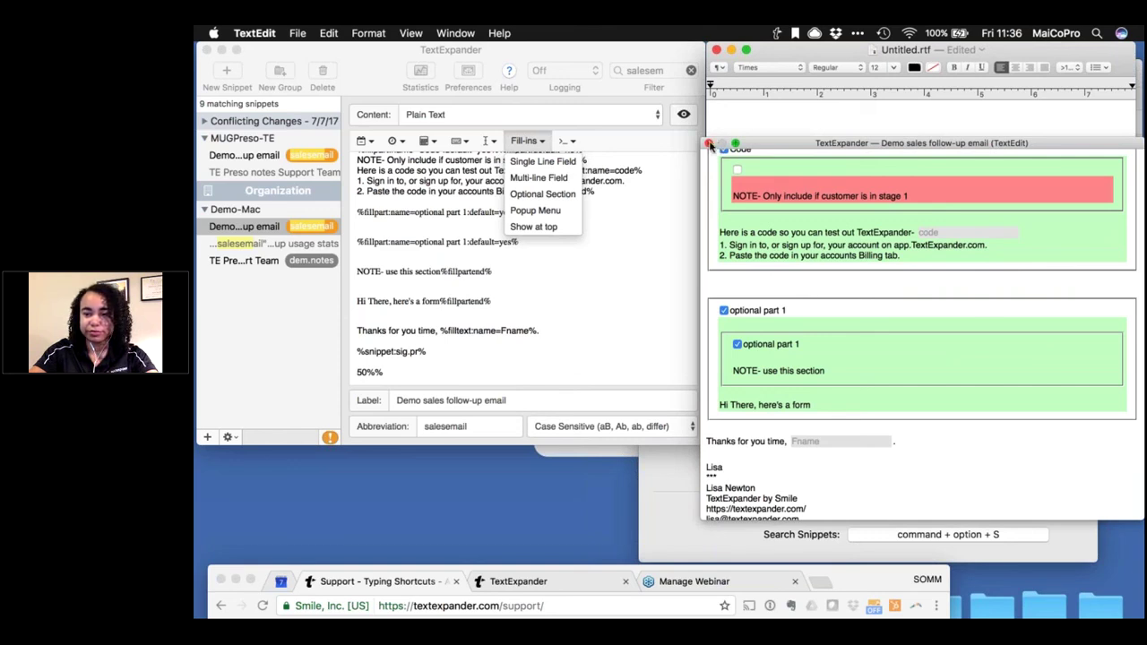
click(709, 144)
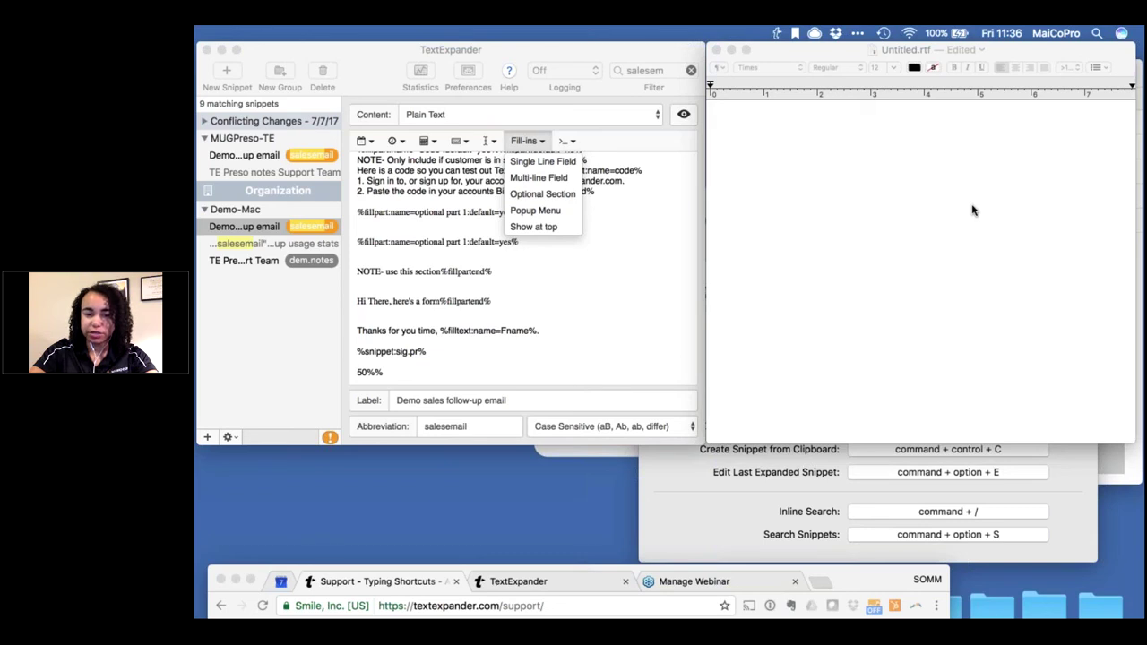
Step: Switch to Chrome and reposition its window to show the TextExpander Support page
drag(861, 573, 868, 45)
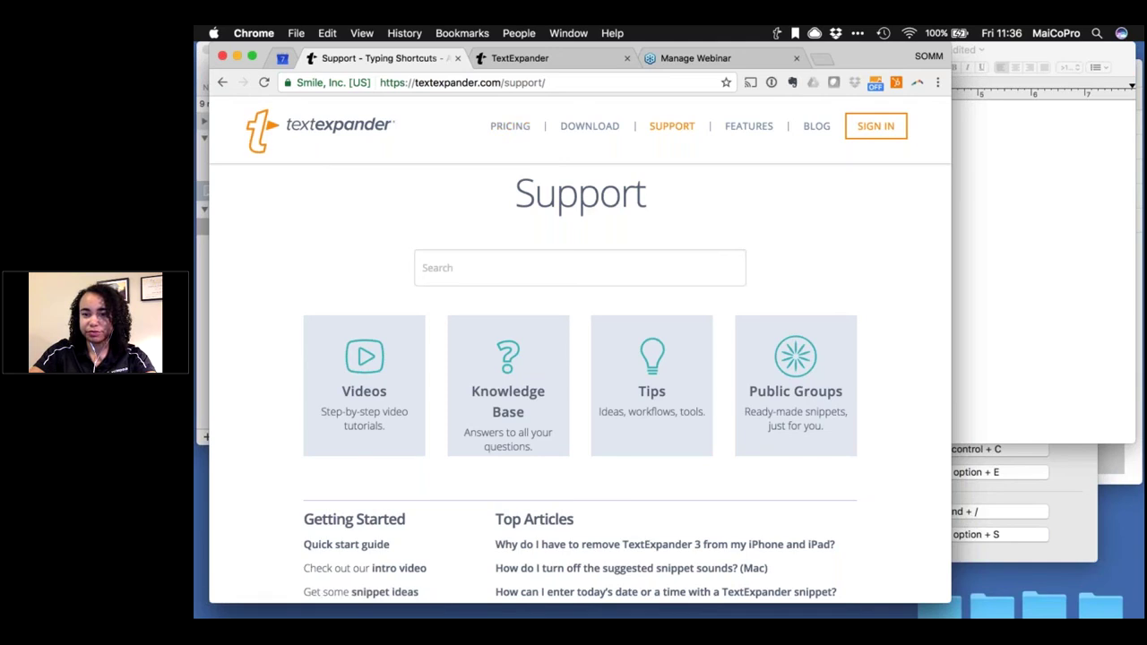
click(984, 206)
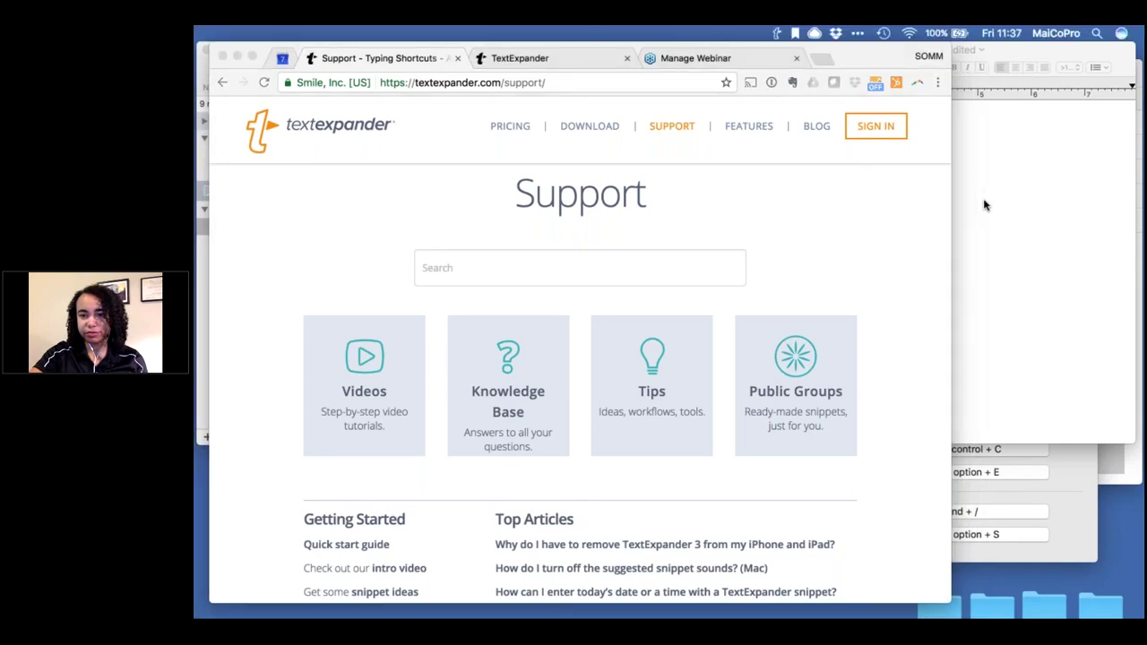